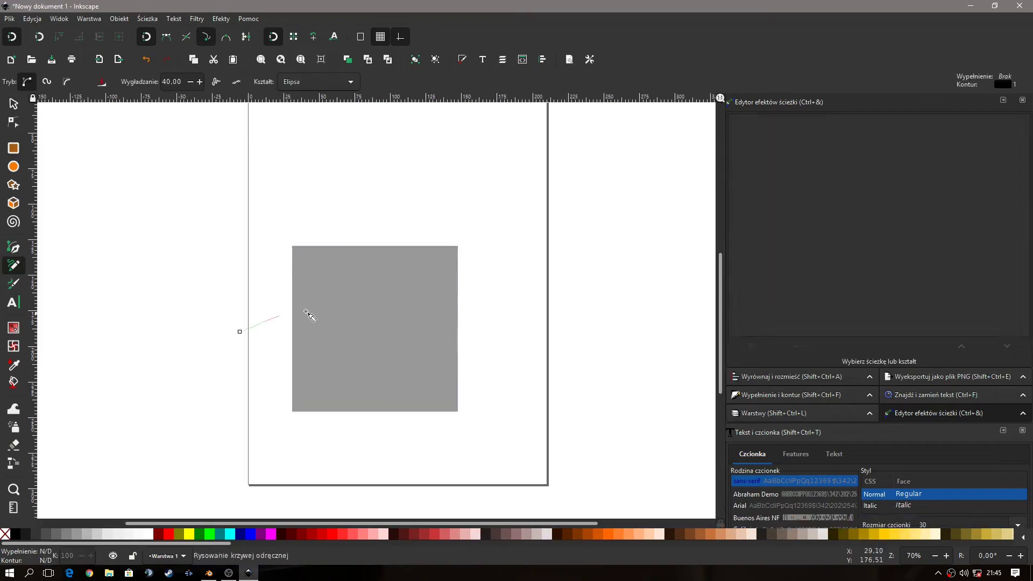
- Combine the wave line with the grey square and open the shape's context options
click(181, 111)
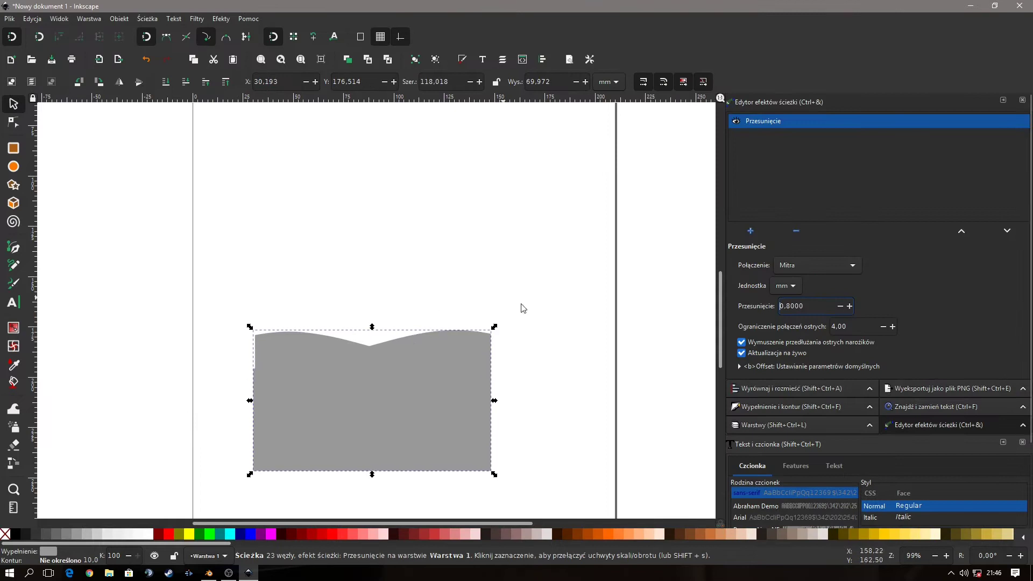
right_click(403, 354)
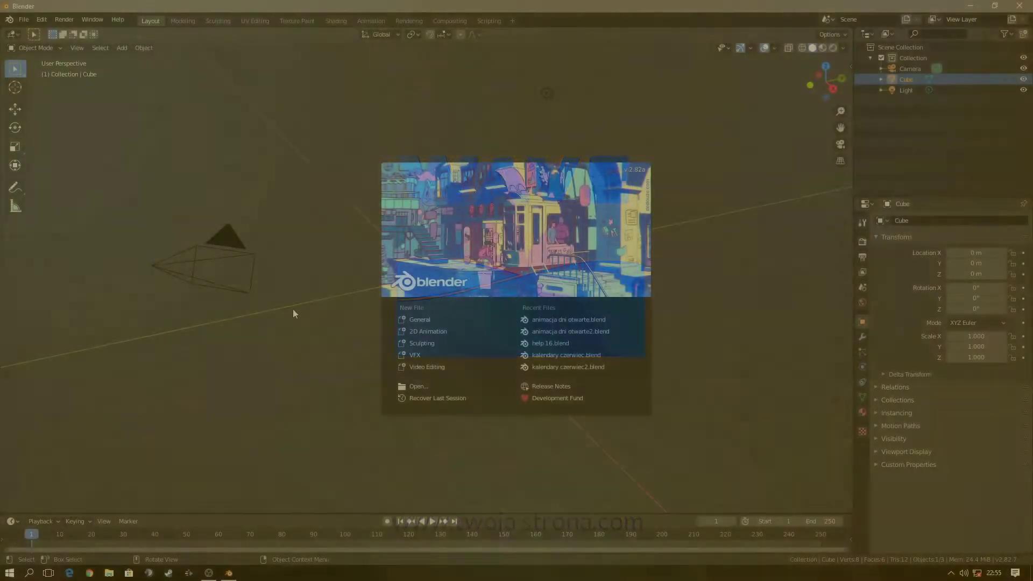
- Delete the default camera, cube and light, then show the Text FX sidebar panel
click(306, 317)
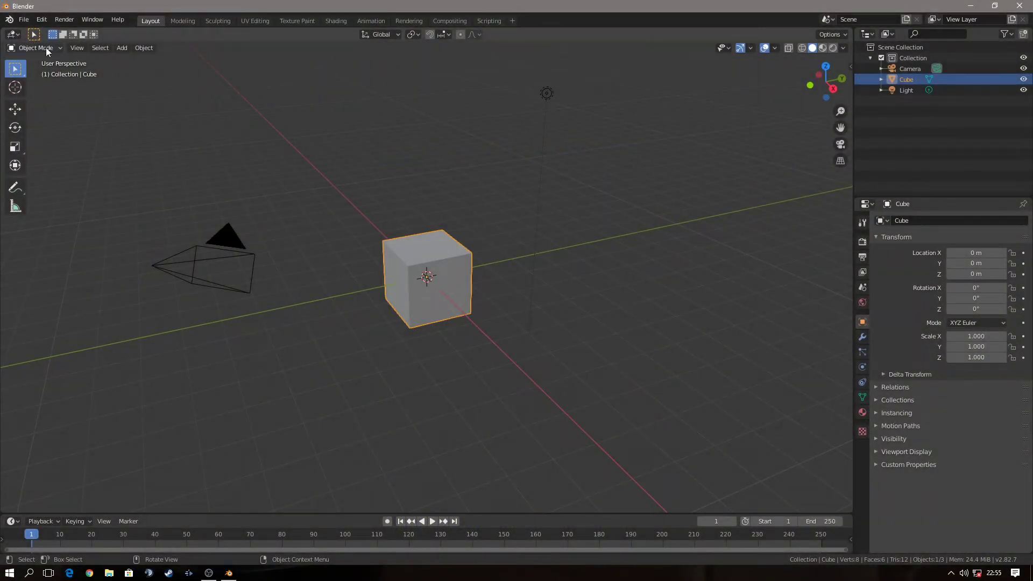
mouse_move(162, 199)
middle_down()
mouse_move(253, 215)
mouse_move(281, 187)
mouse_move(370, 286)
middle_up()
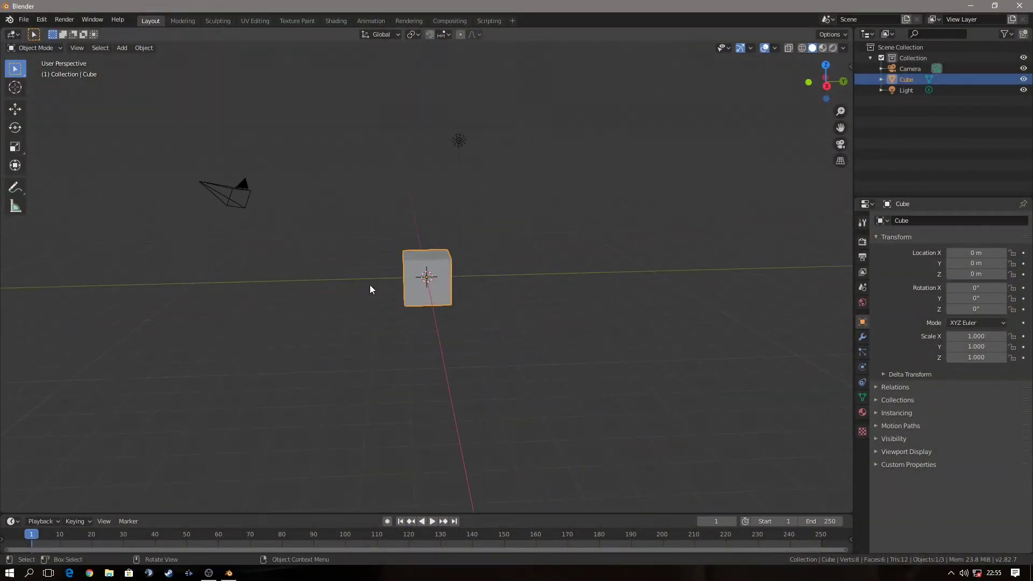
key(a)
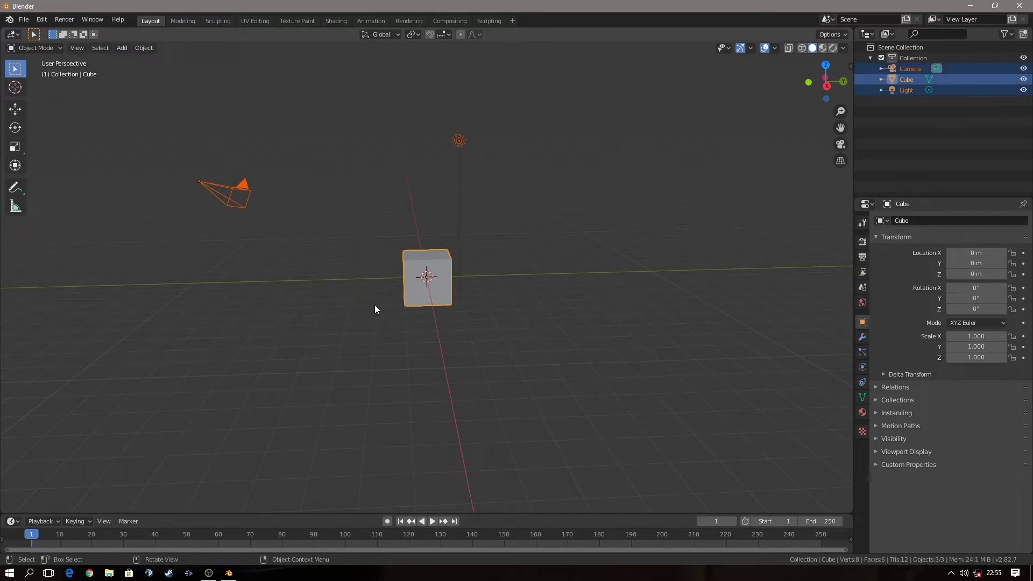
key(Delete)
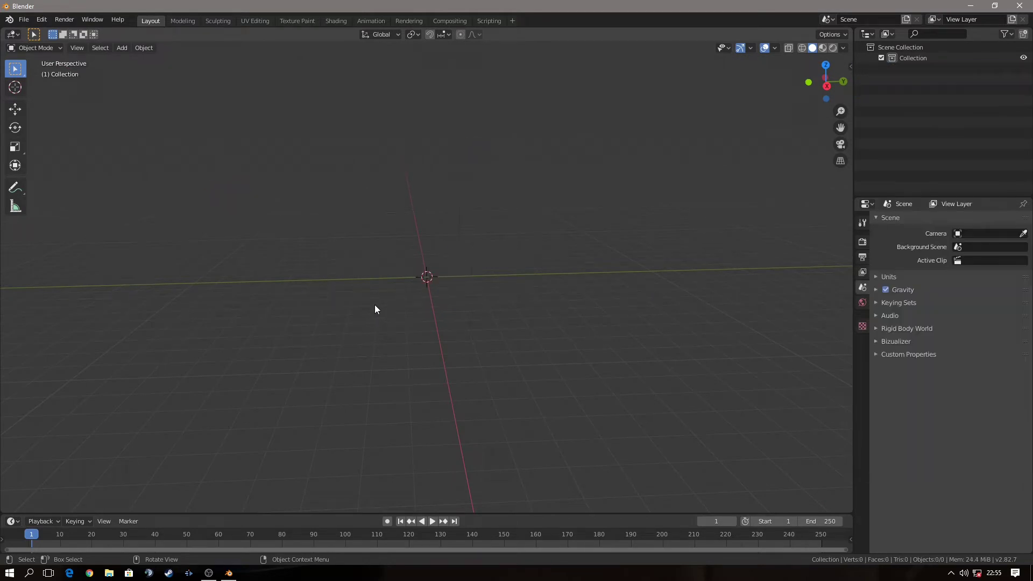
drag(853, 67, 738, 69)
click(847, 138)
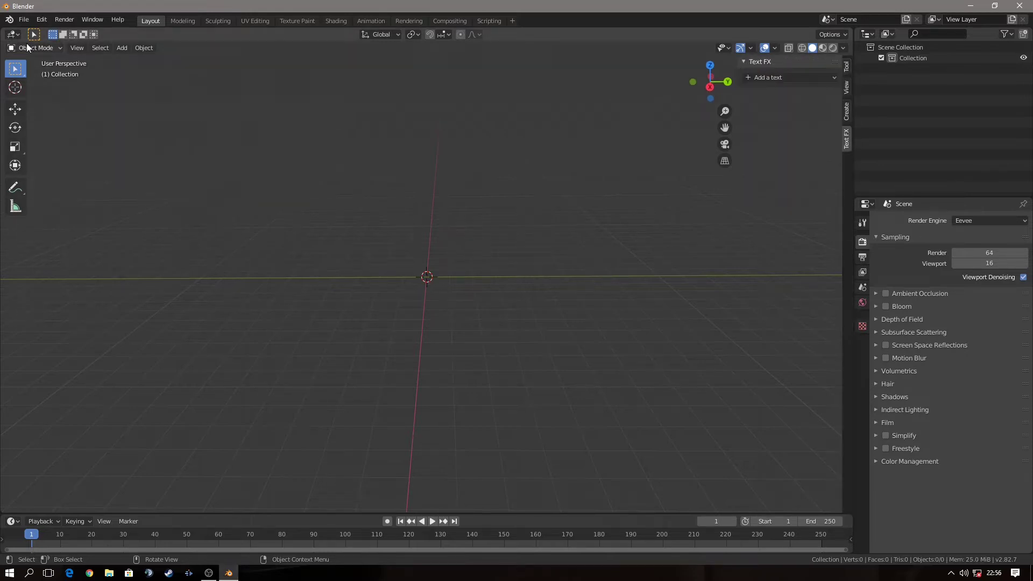
click(41, 19)
click(76, 173)
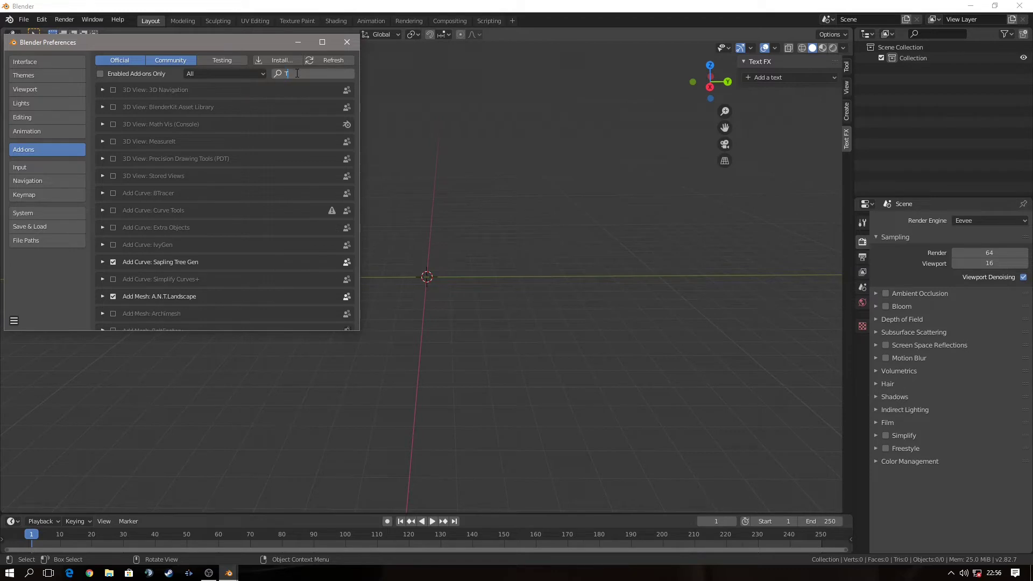
click(438, 275)
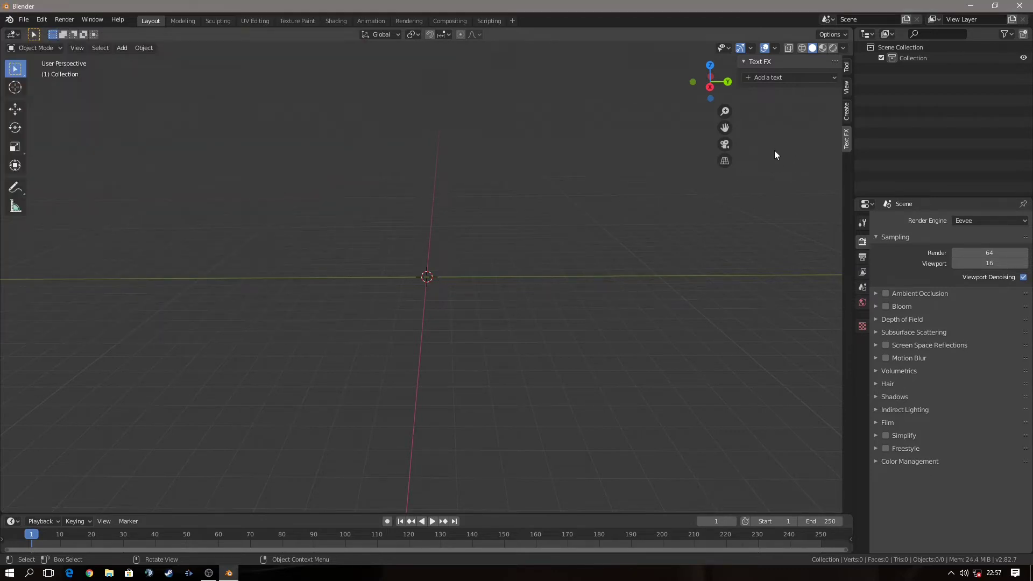
- Add an advanced Text FX text in top view
mouse_move(710, 207)
middle_down()
mouse_move(515, 338)
mouse_move(532, 379)
middle_up()
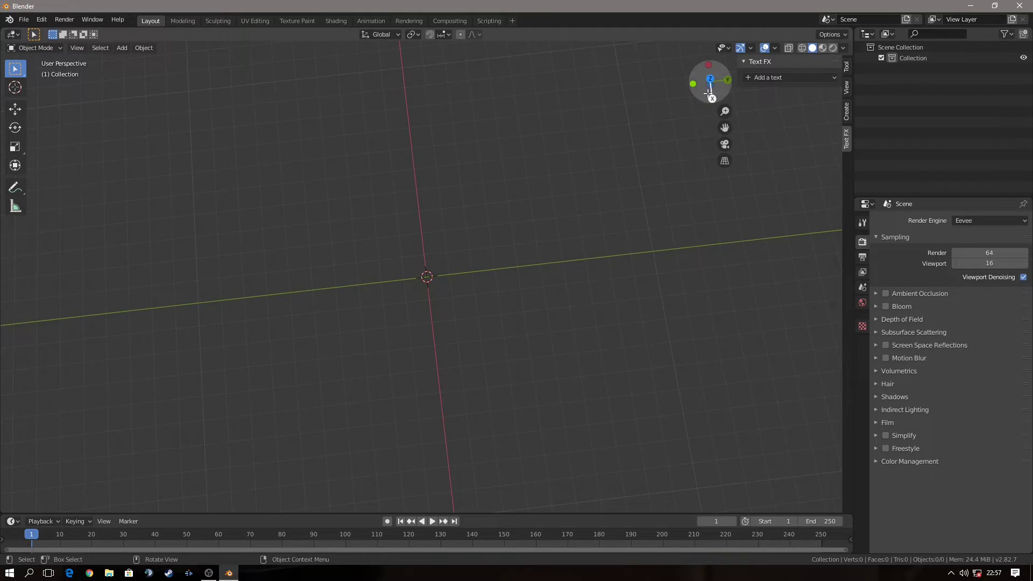
click(711, 81)
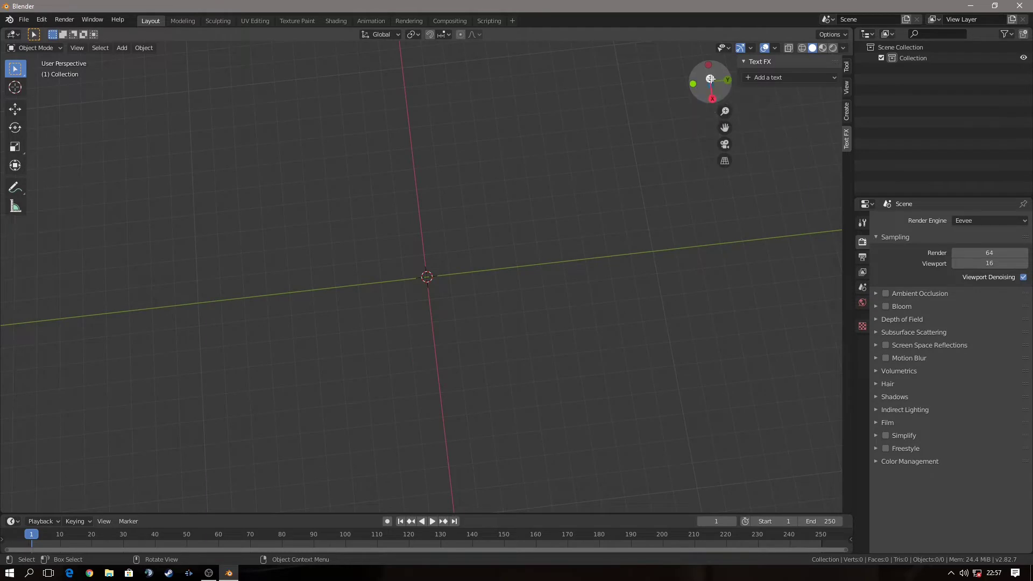
click(767, 79)
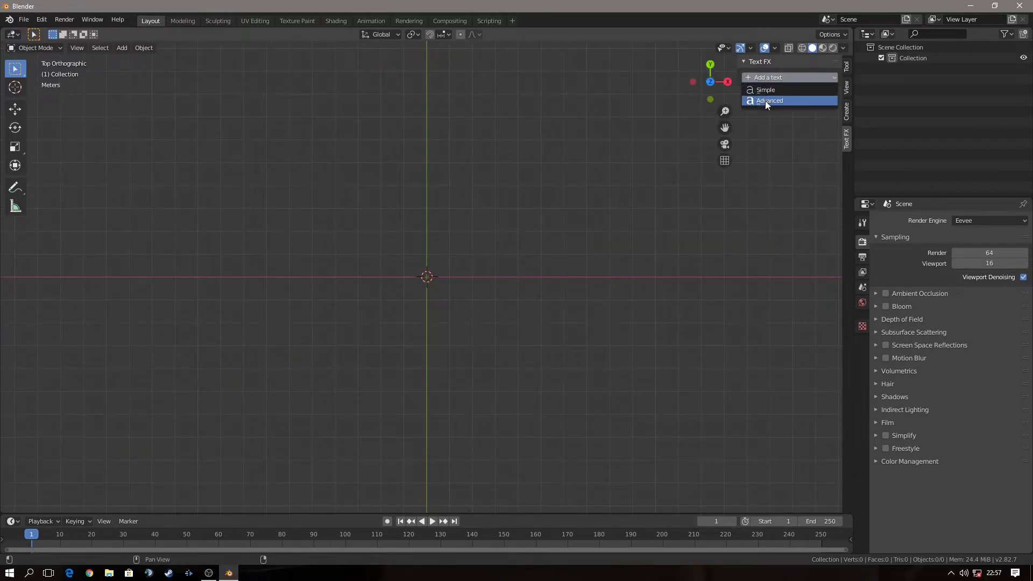
click(766, 101)
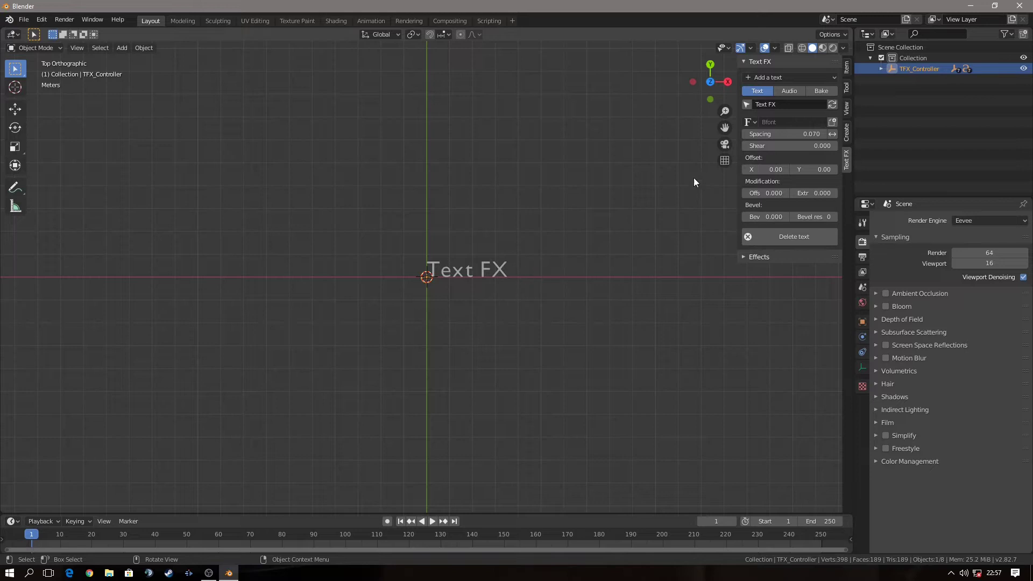
- Change the text to WAVE and browse to the Desktop to load a font
click(782, 107)
text(WAVE)
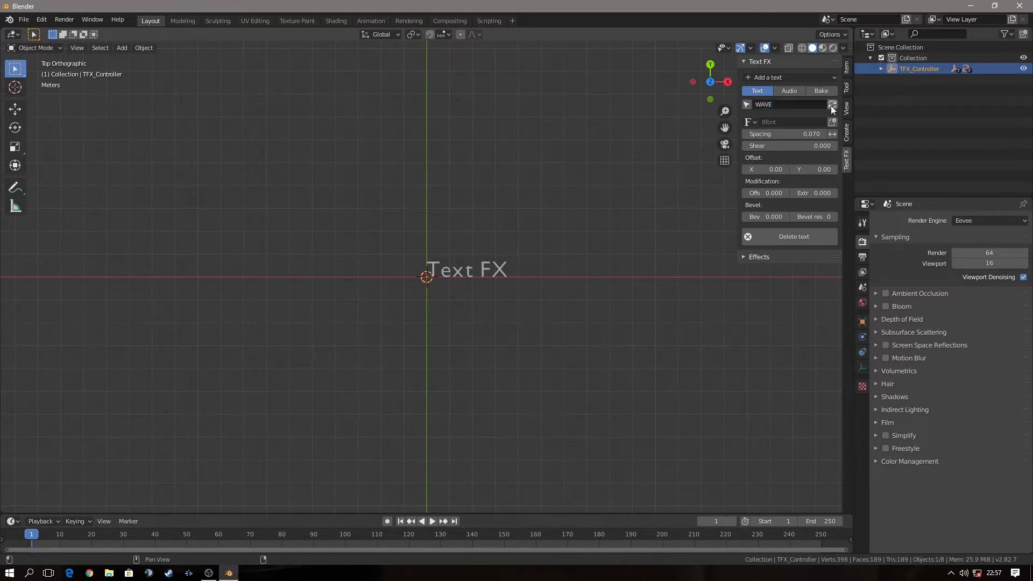
scroll(406, 249, up, 5)
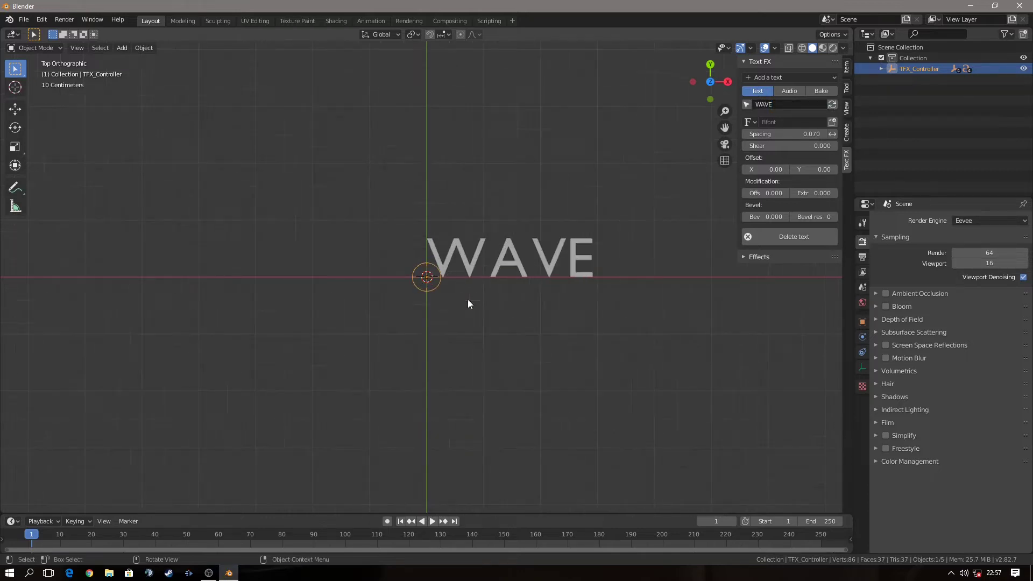
click(832, 122)
click(211, 288)
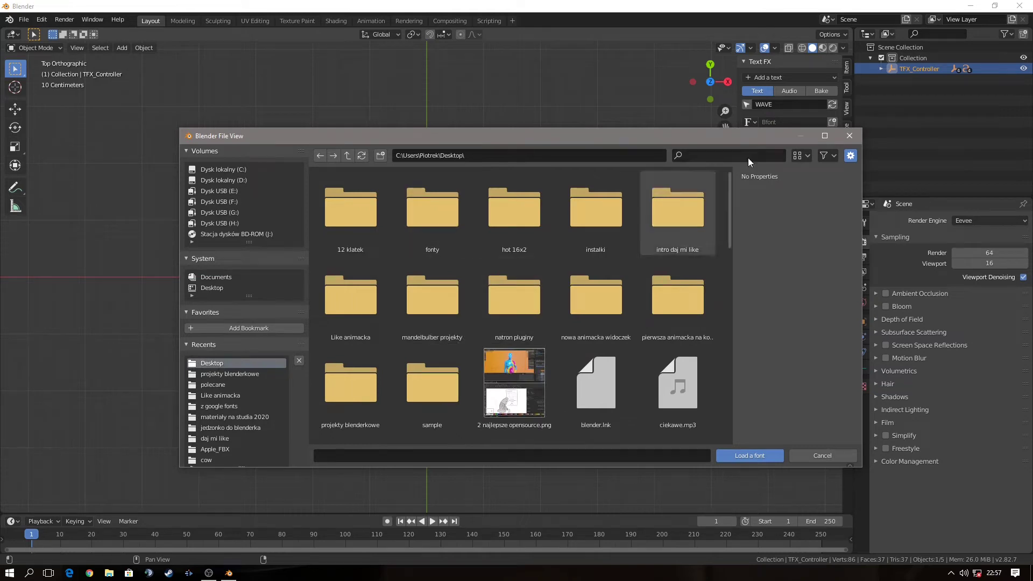
- Load Montserrat-Black.ttf from z google fonts\polecane and set letter spacing to 0.050
double_click(428, 219)
double_click(530, 218)
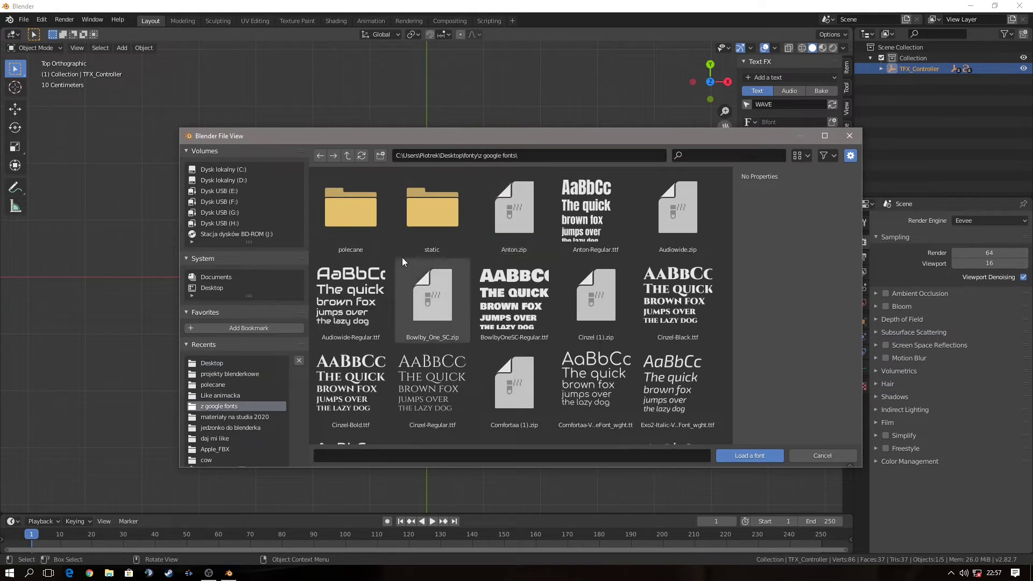
double_click(347, 216)
scroll(363, 334, down, 3)
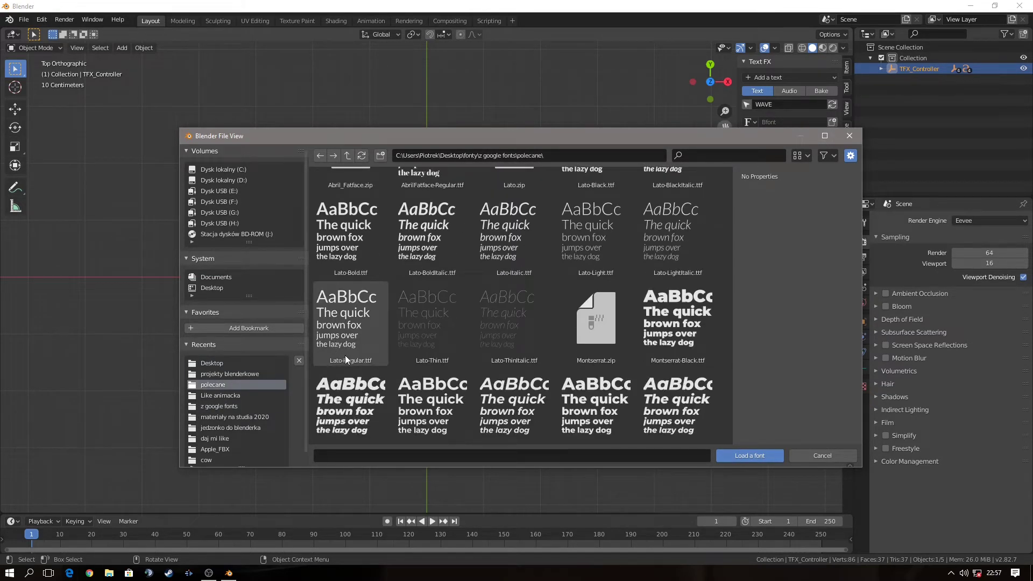
click(677, 323)
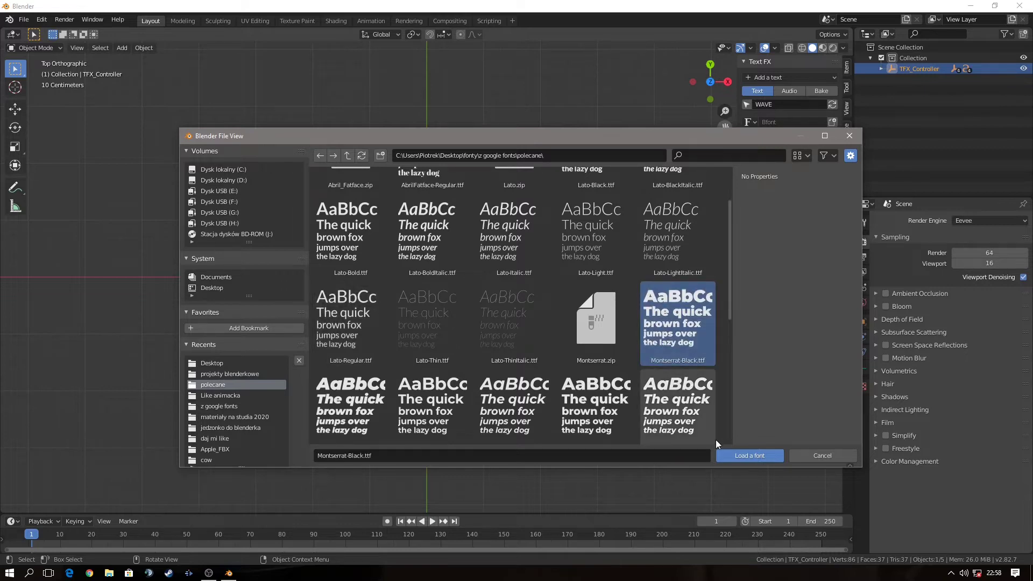
click(758, 457)
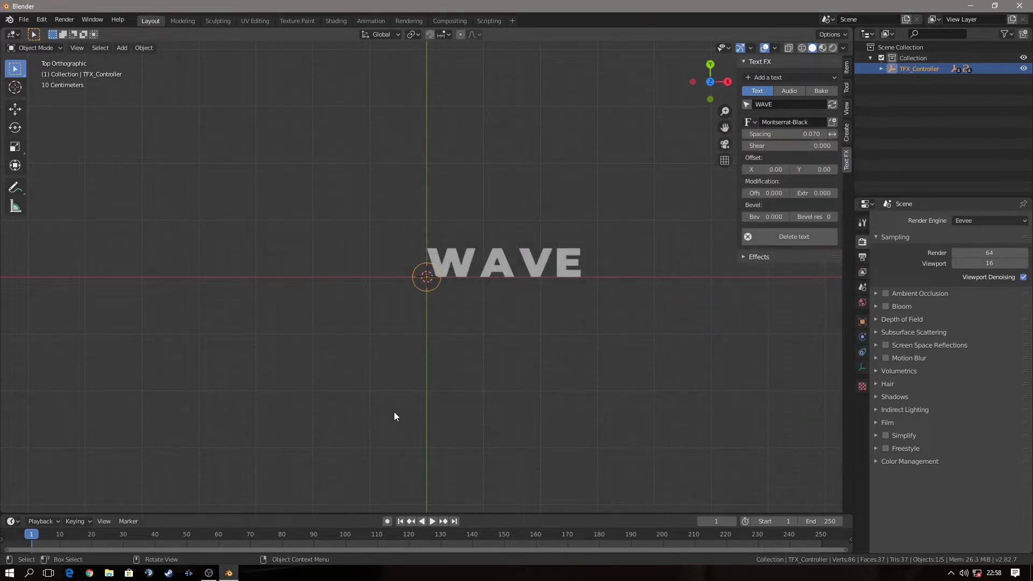
scroll(522, 294, up, 1)
scroll(523, 298, up, 3)
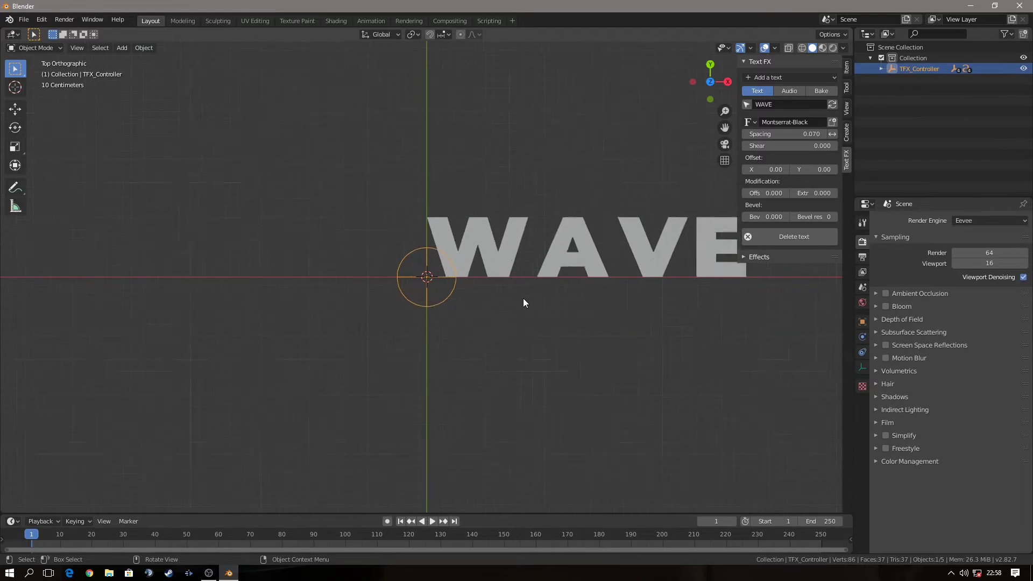
scroll(531, 300, down, 2)
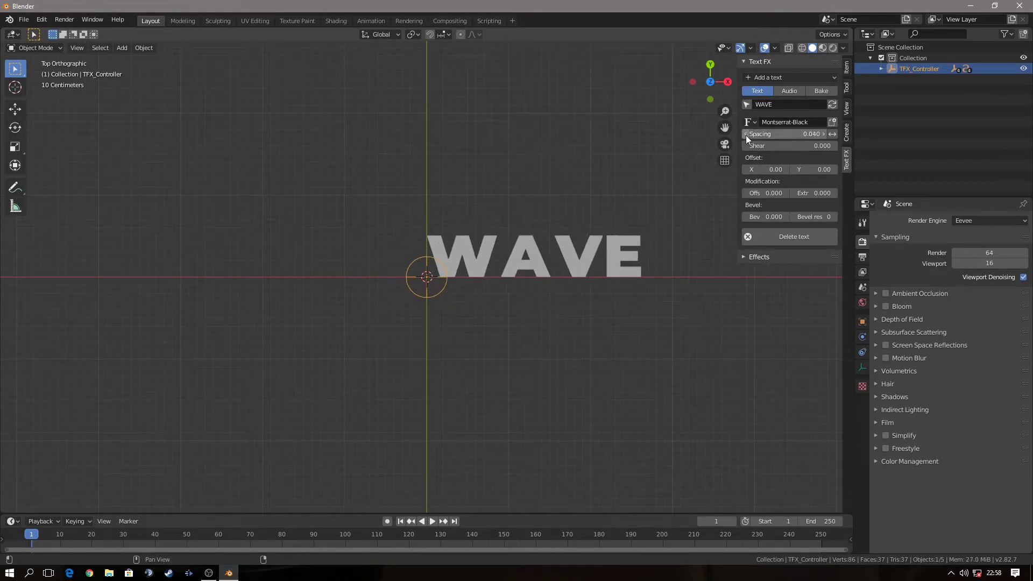
- Set letter spacing to 0.060 and nudge the A and E letters left
click(824, 135)
click(525, 284)
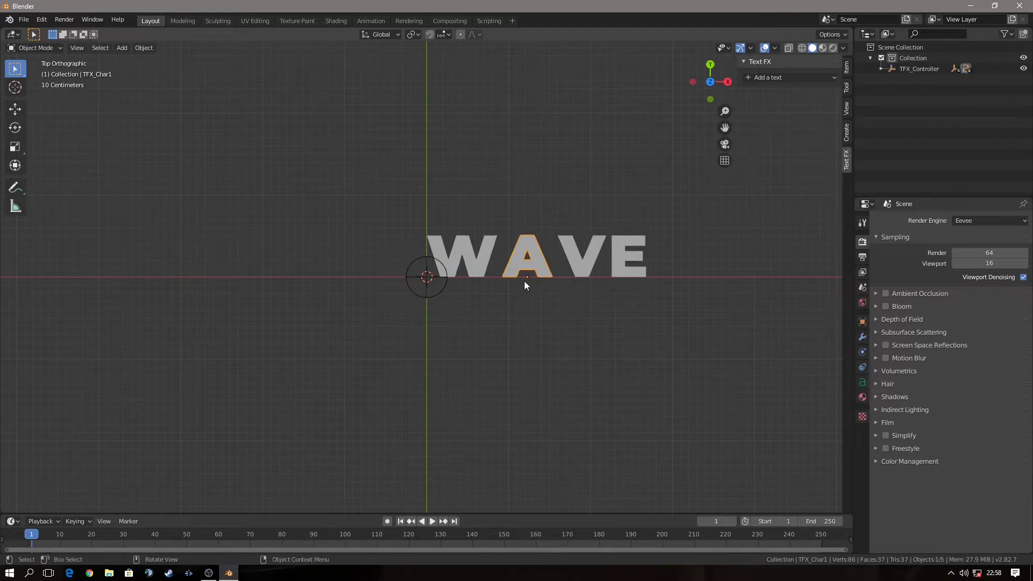
click(15, 110)
mouse_move(572, 281)
mouse_down()
mouse_move(561, 276)
mouse_move(600, 276)
mouse_up()
click(577, 269)
click(622, 269)
mouse_move(671, 276)
mouse_down()
mouse_move(558, 276)
mouse_move(635, 278)
mouse_up()
- Shift the V, A and E further left to even the gaps, then reselect TFX_Controller
click(565, 258)
click(516, 258)
click(570, 253)
click(613, 253)
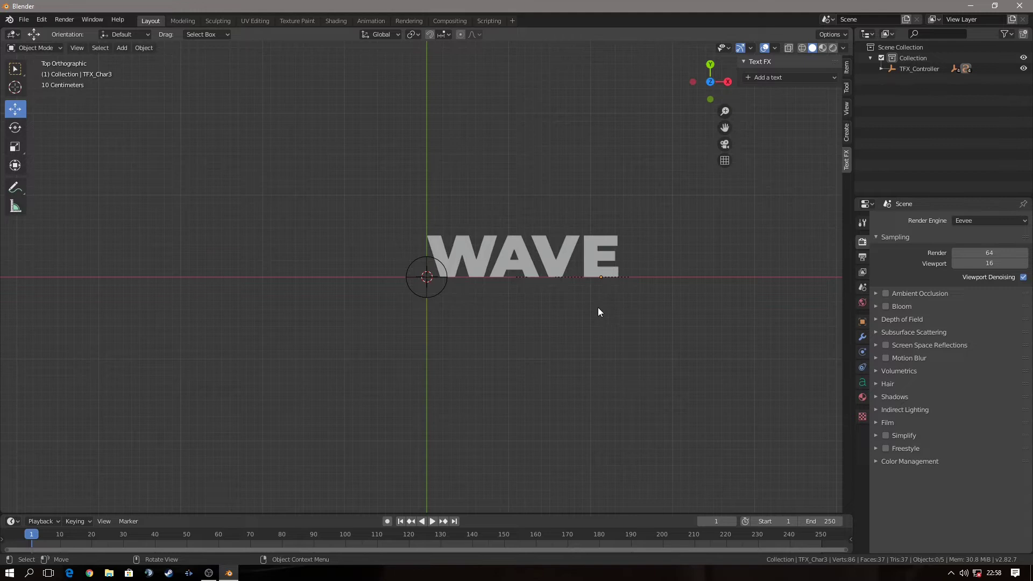
click(421, 296)
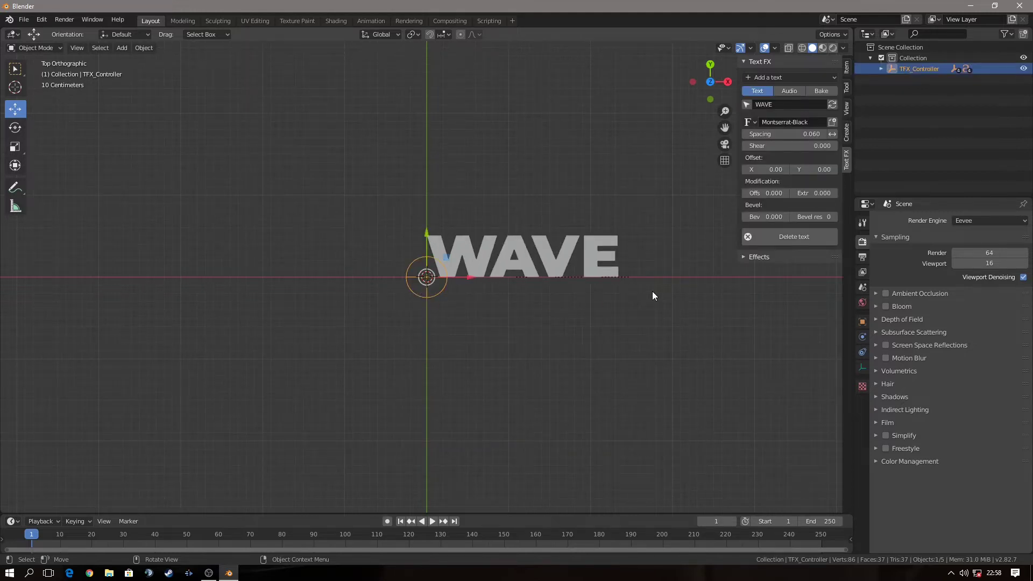
middle_drag(538, 301, 541, 314)
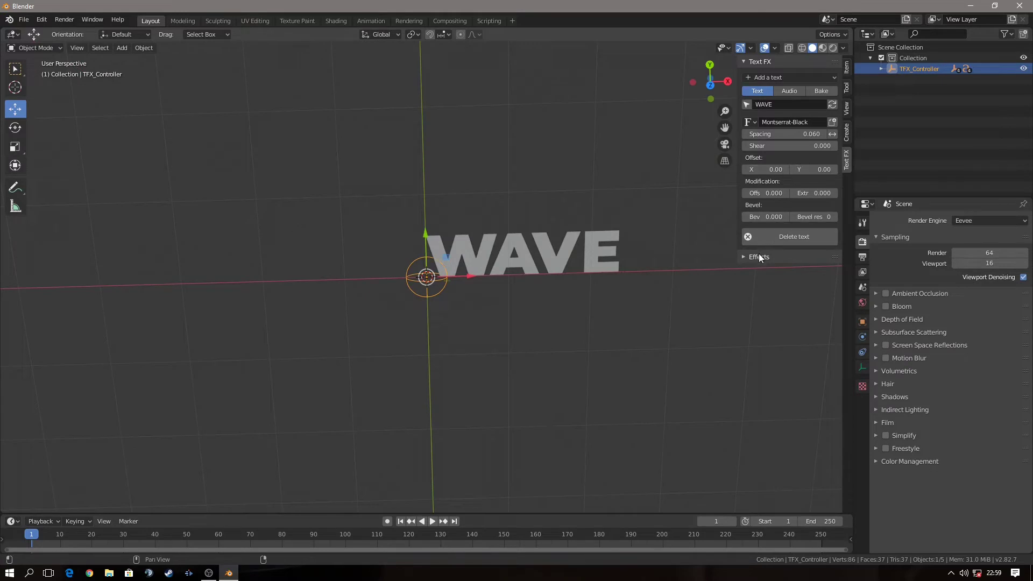
- Extrude the WAVE letters to a depth of 0.160
click(834, 194)
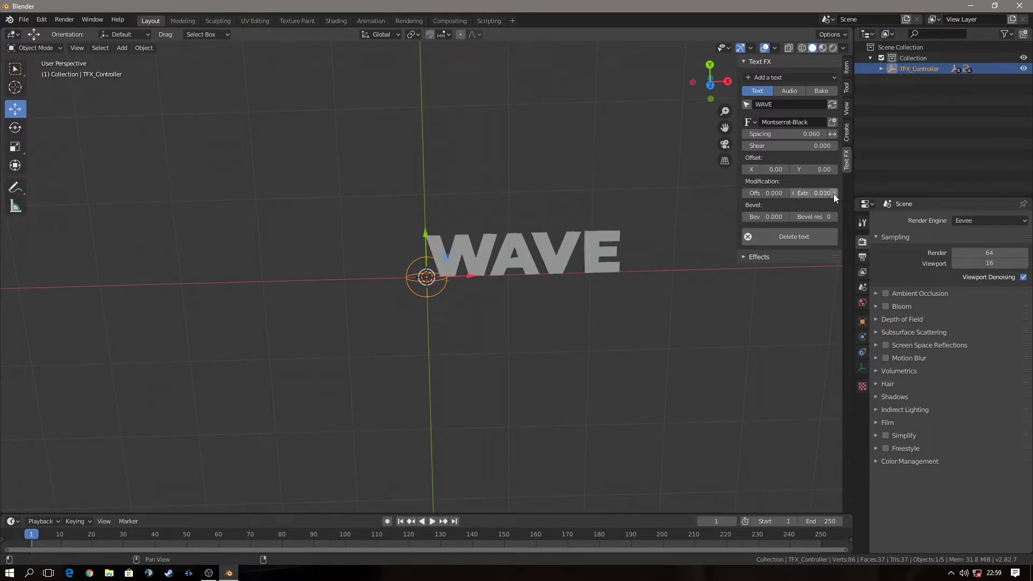
click(834, 194)
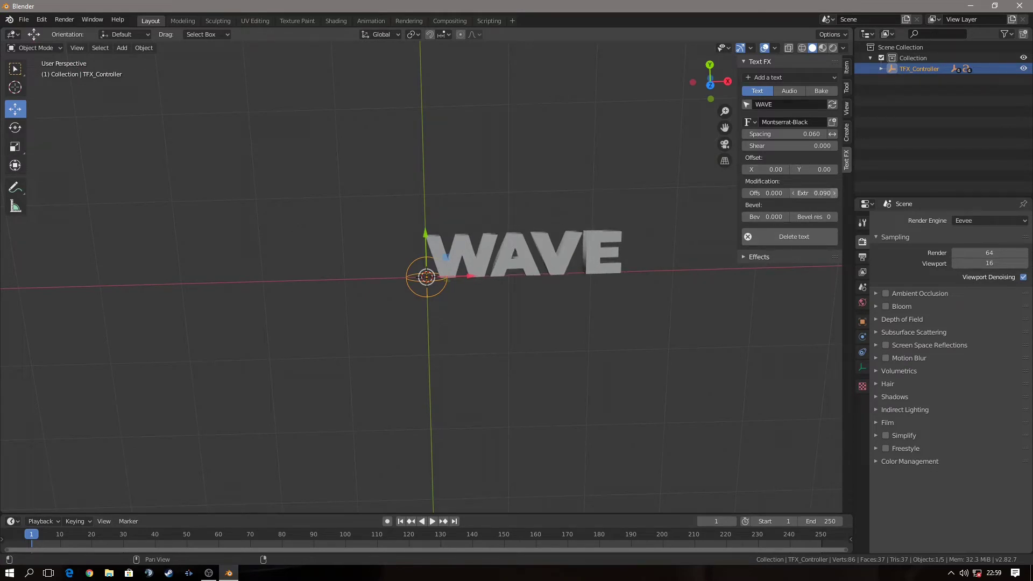
click(834, 194)
mouse_move(480, 298)
middle_down()
mouse_move(447, 335)
mouse_move(447, 297)
mouse_move(438, 311)
mouse_move(571, 229)
mouse_move(618, 270)
mouse_move(585, 286)
mouse_move(630, 262)
middle_up()
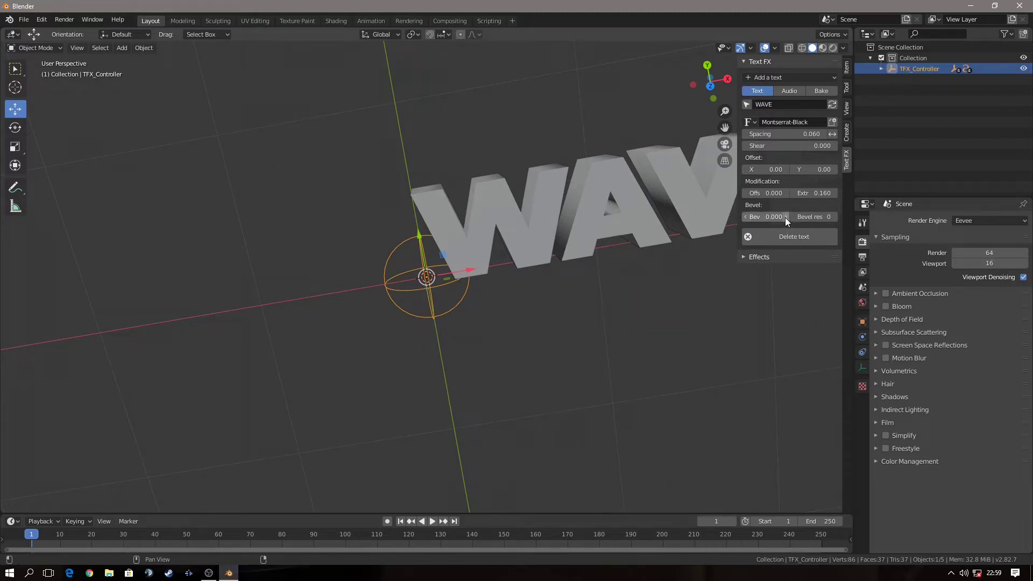
- Give the text a 0.010 bevel with bevel resolution 6
click(786, 217)
mouse_move(615, 267)
middle_down()
mouse_move(638, 285)
mouse_move(634, 318)
mouse_move(628, 243)
middle_up()
scroll(628, 244, up, 2)
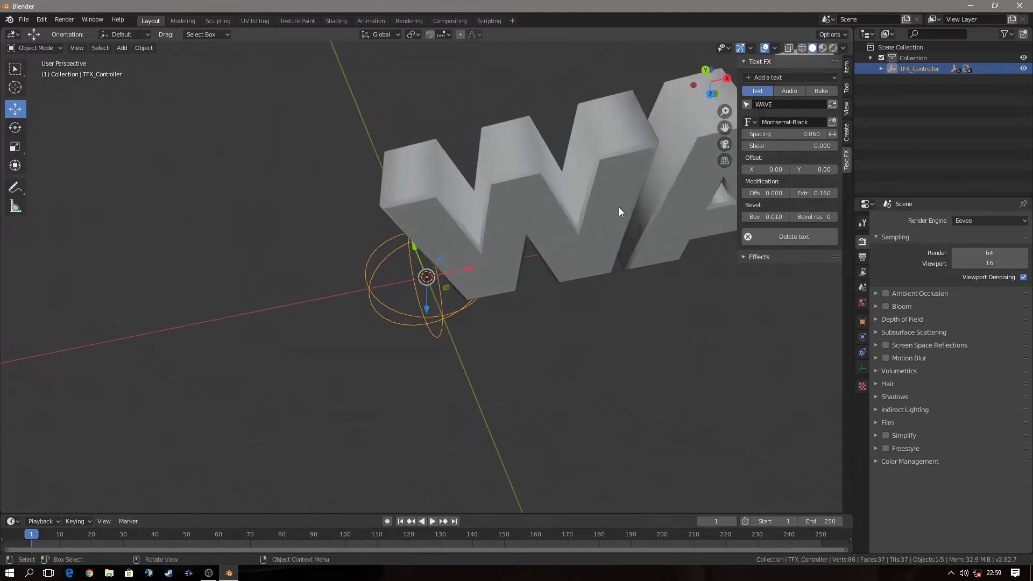
scroll(619, 208, up, 2)
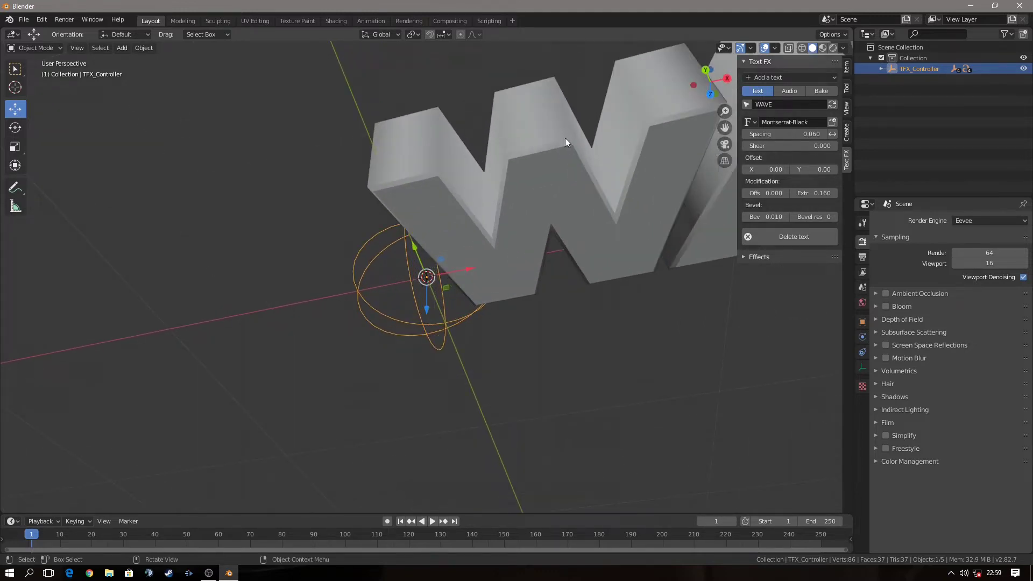
click(835, 218)
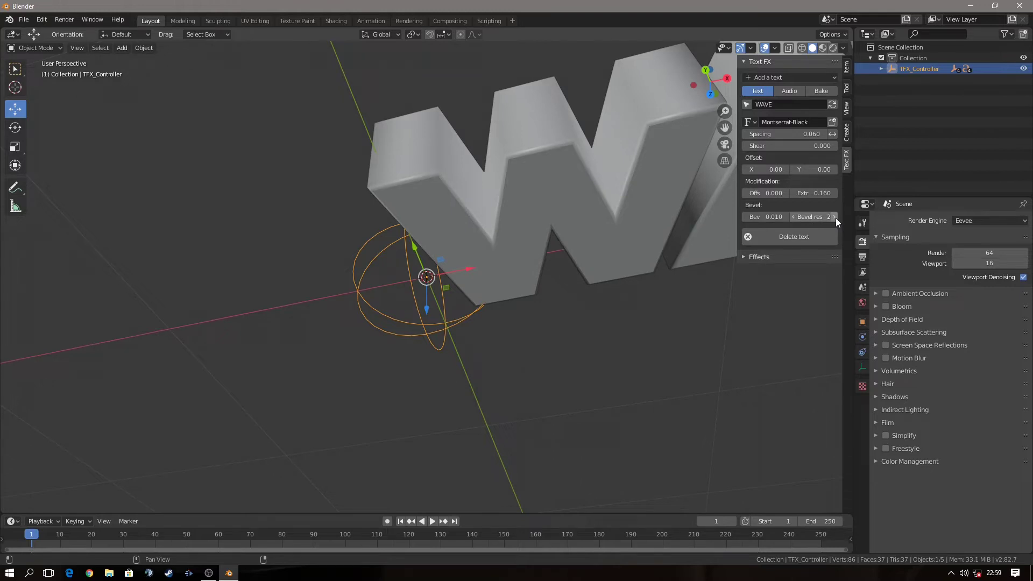
mouse_move(556, 302)
middle_down()
mouse_move(564, 267)
mouse_move(580, 266)
mouse_move(461, 263)
middle_up()
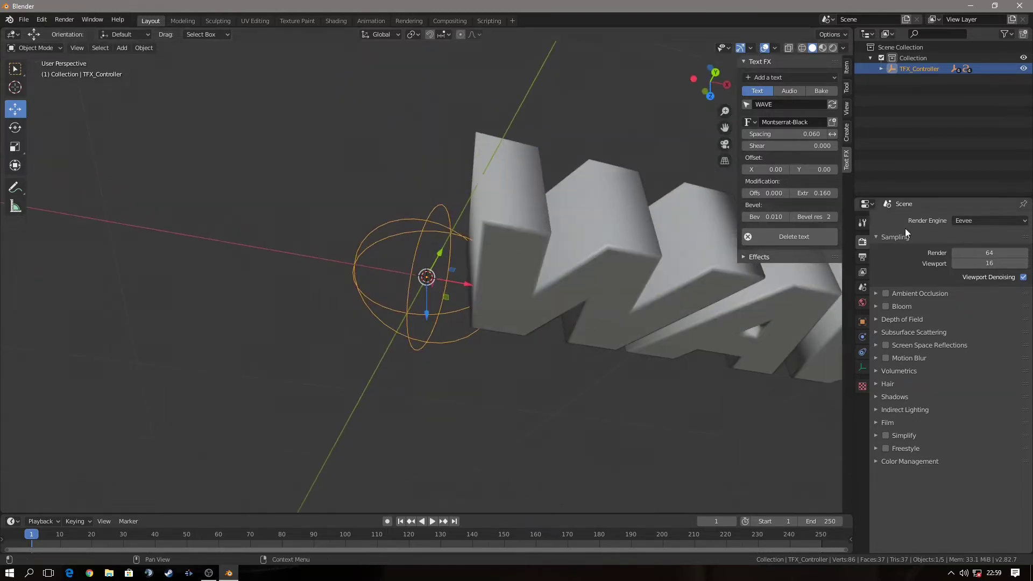
click(835, 218)
click(835, 218)
click(835, 217)
click(835, 218)
mouse_move(633, 347)
middle_down()
mouse_move(583, 318)
mouse_move(590, 408)
mouse_move(530, 401)
mouse_move(625, 265)
mouse_move(617, 327)
mouse_move(531, 353)
mouse_move(509, 439)
mouse_move(767, 279)
middle_up()
scroll(533, 397, down, 5)
- Enable Text FX effects and switch the Wave effect from X to the Y axis
click(755, 261)
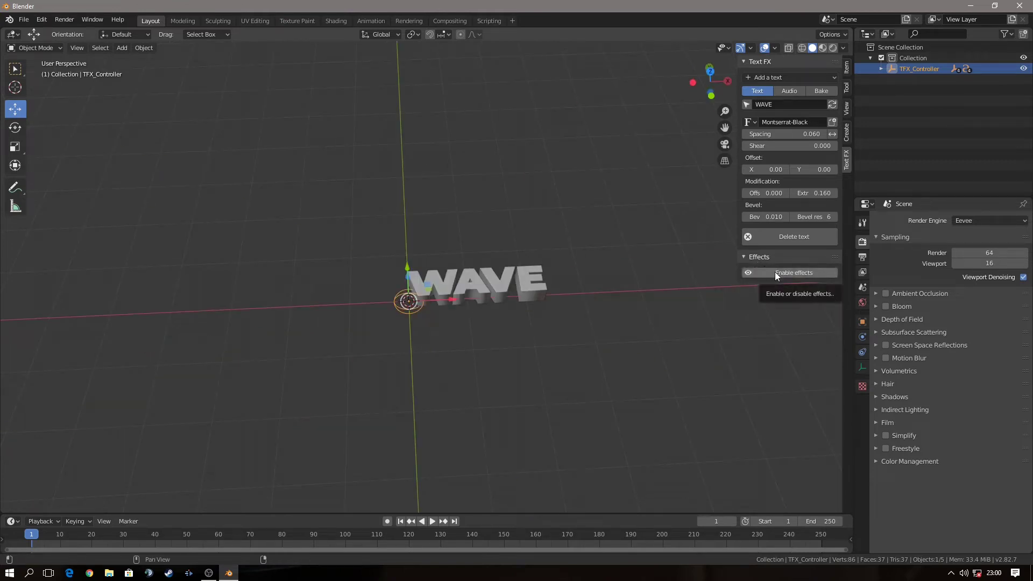
click(775, 272)
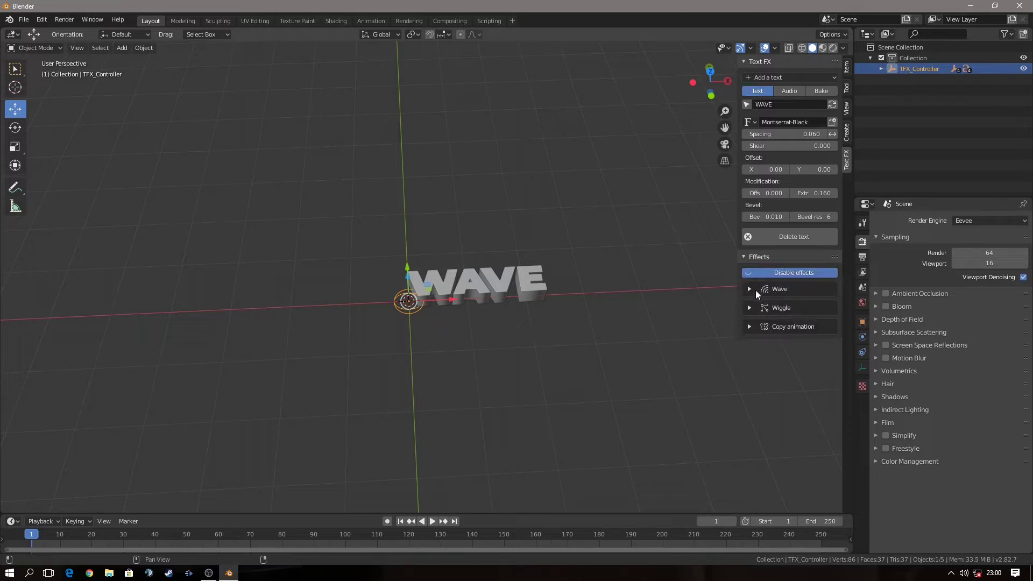
click(751, 290)
key(space)
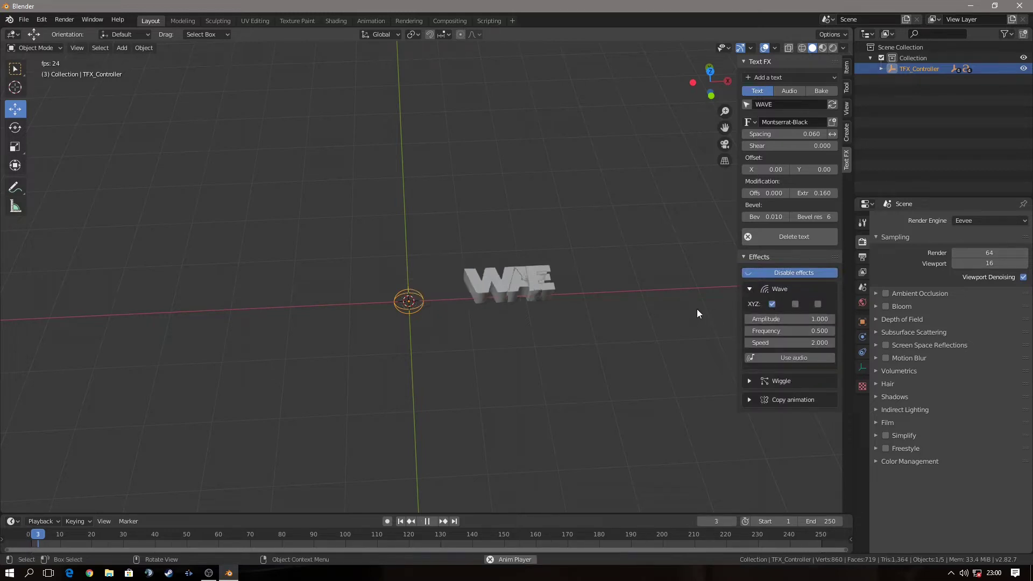
click(796, 304)
click(772, 304)
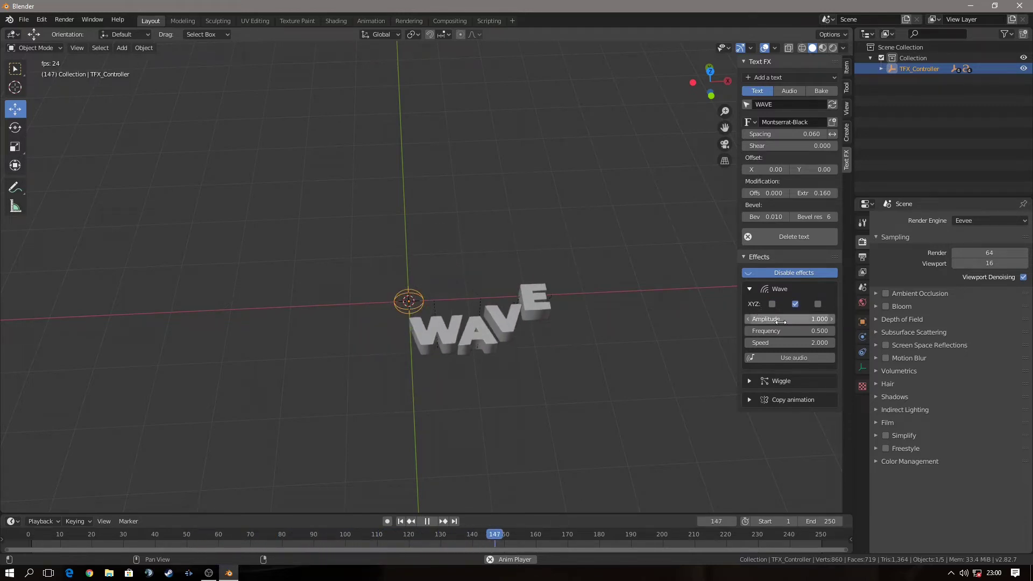
- Add Z waving and set amplitude 0.230, speed 2.870 and frequency 0.480
drag(772, 321, 652, 321)
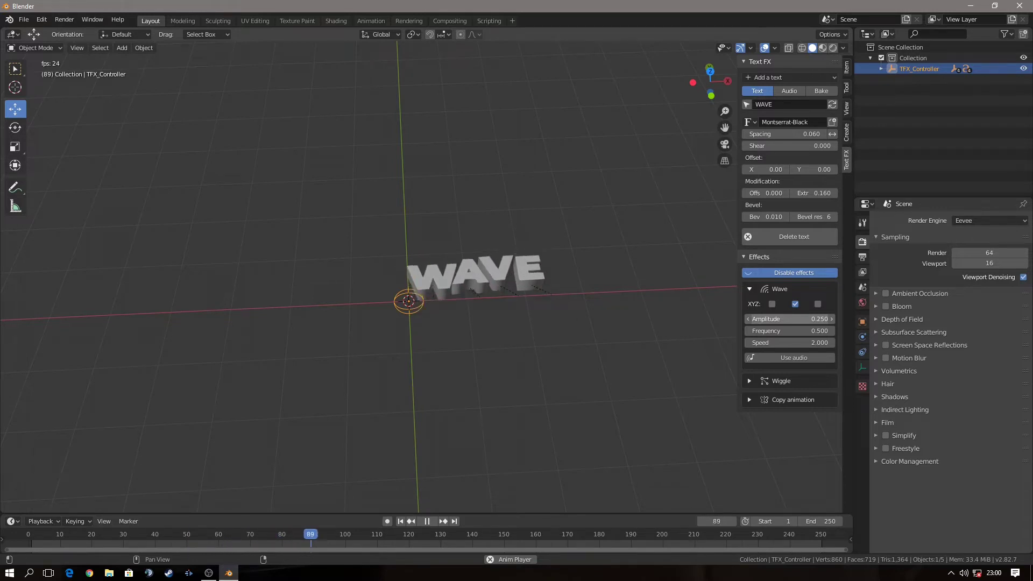
drag(653, 321, 644, 321)
click(818, 304)
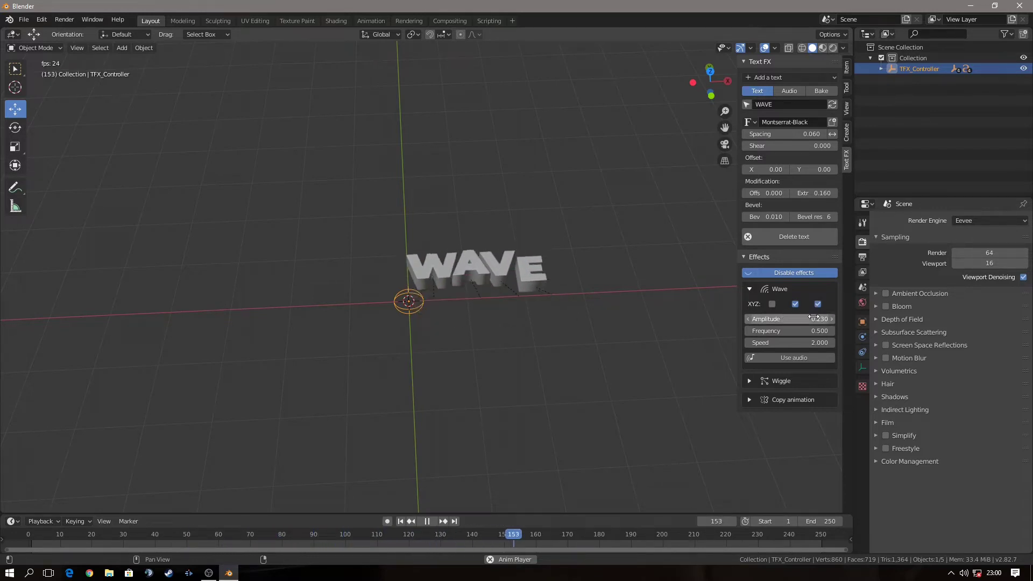
mouse_move(447, 344)
middle_down()
mouse_move(454, 375)
mouse_move(458, 366)
middle_up()
drag(788, 343, 812, 343)
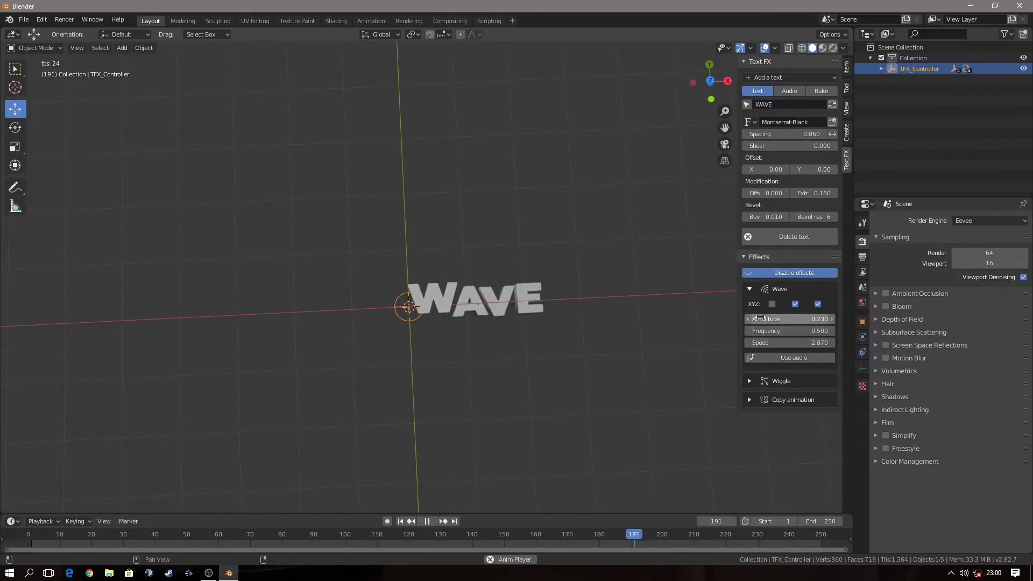
mouse_move(792, 331)
mouse_down()
mouse_move(824, 331)
mouse_move(764, 331)
mouse_up()
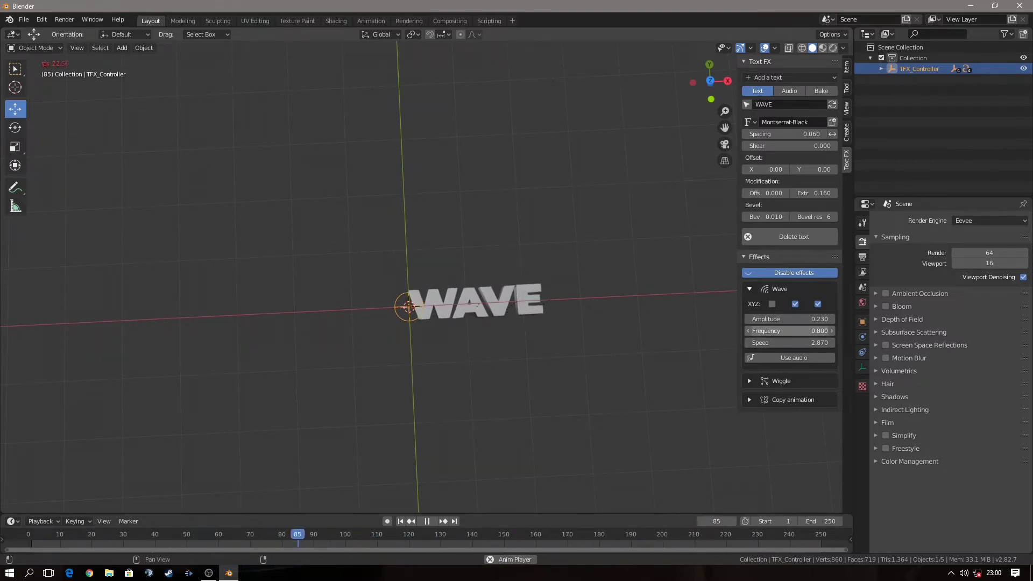
middle_drag(484, 323, 498, 322)
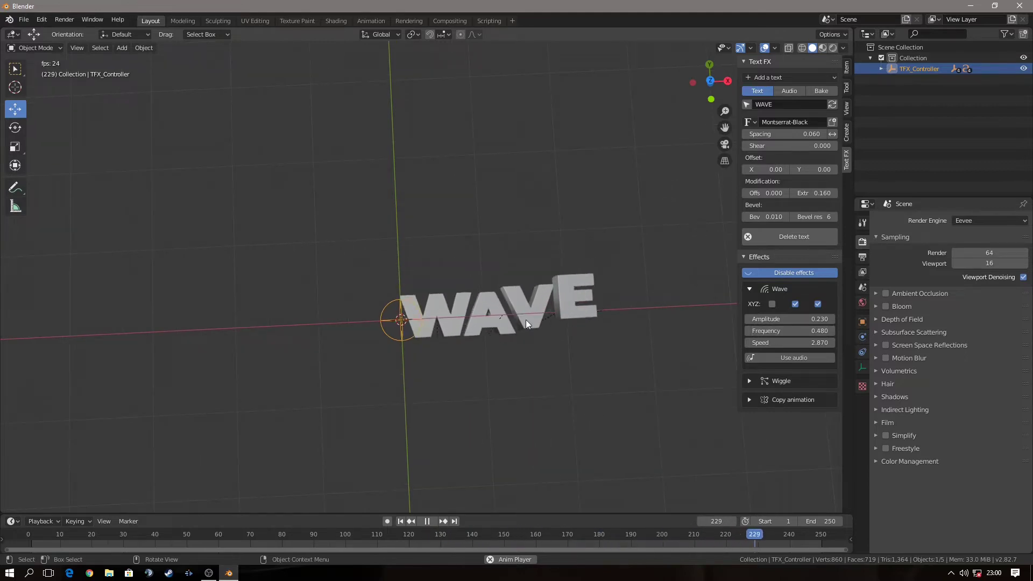
- Widen the letter spacing to 0.150
drag(802, 134, 822, 134)
click(822, 135)
mouse_move(604, 288)
middle_down()
mouse_move(575, 271)
mouse_move(615, 258)
mouse_move(561, 342)
middle_up()
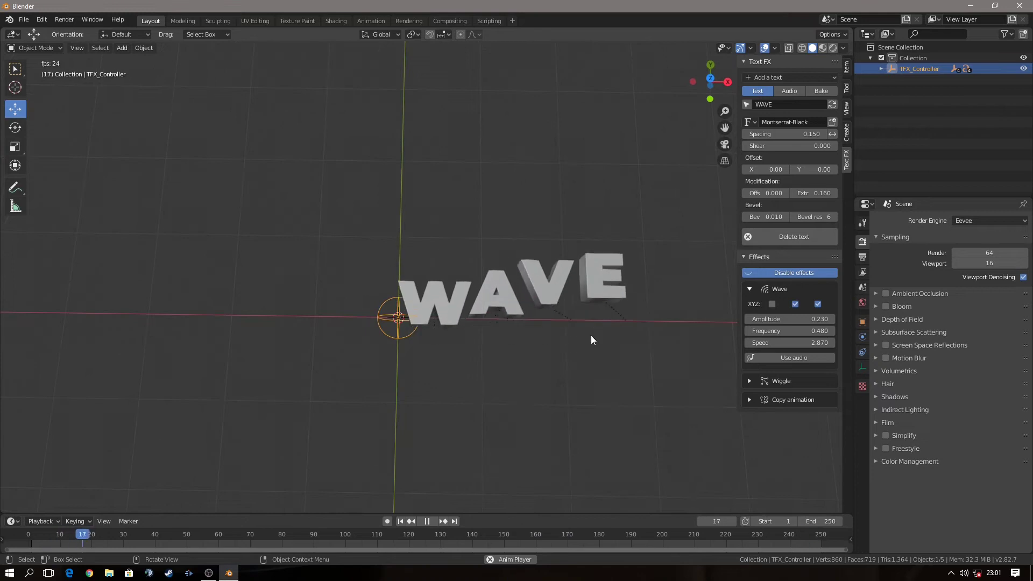
- Stop playback, return to frame 1, and rotate the text controller 90° about X
key(space)
click(401, 521)
mouse_move(406, 463)
middle_down()
mouse_move(453, 359)
mouse_move(581, 377)
middle_up()
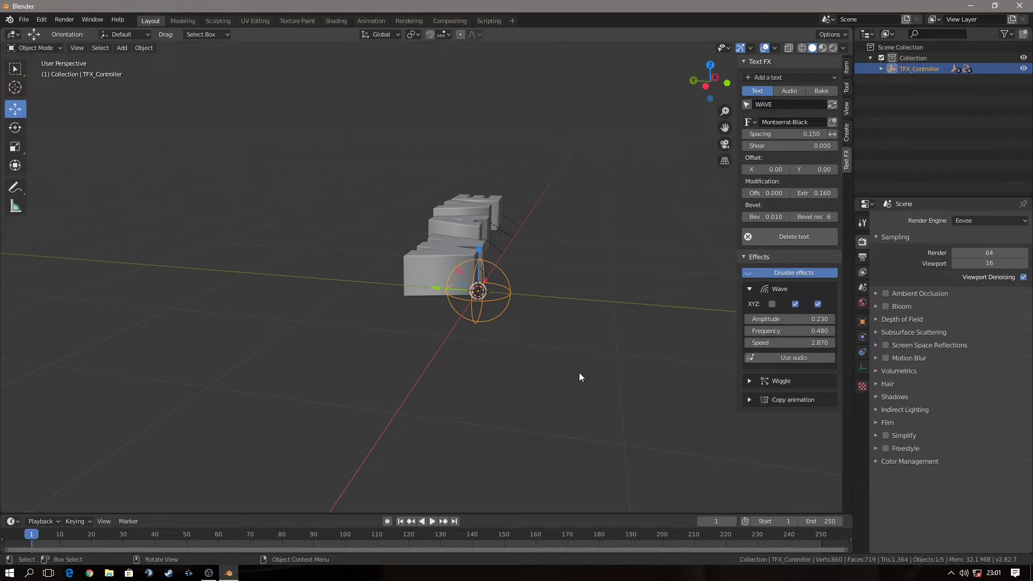
key(r)
text(x)
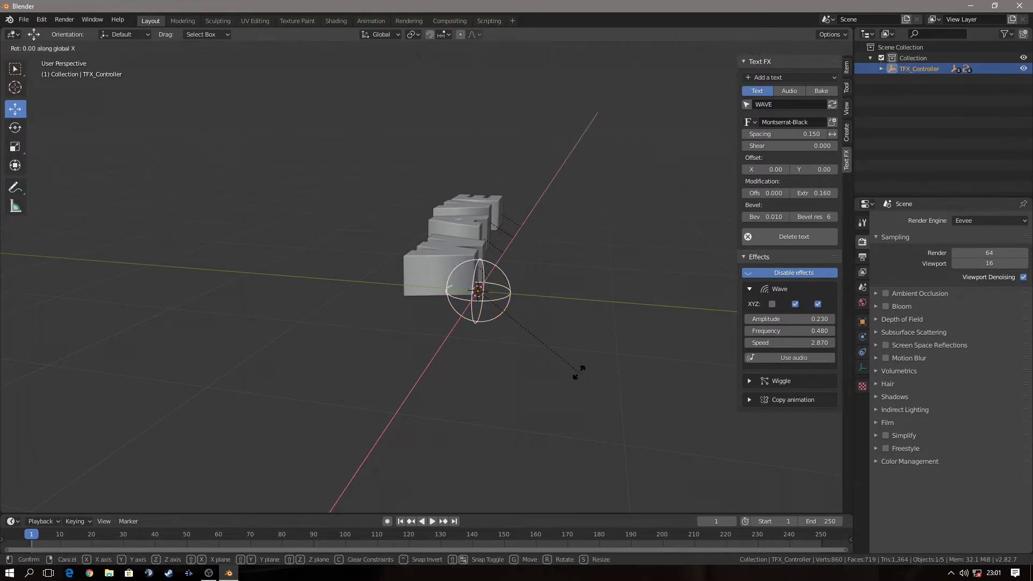
text(90)
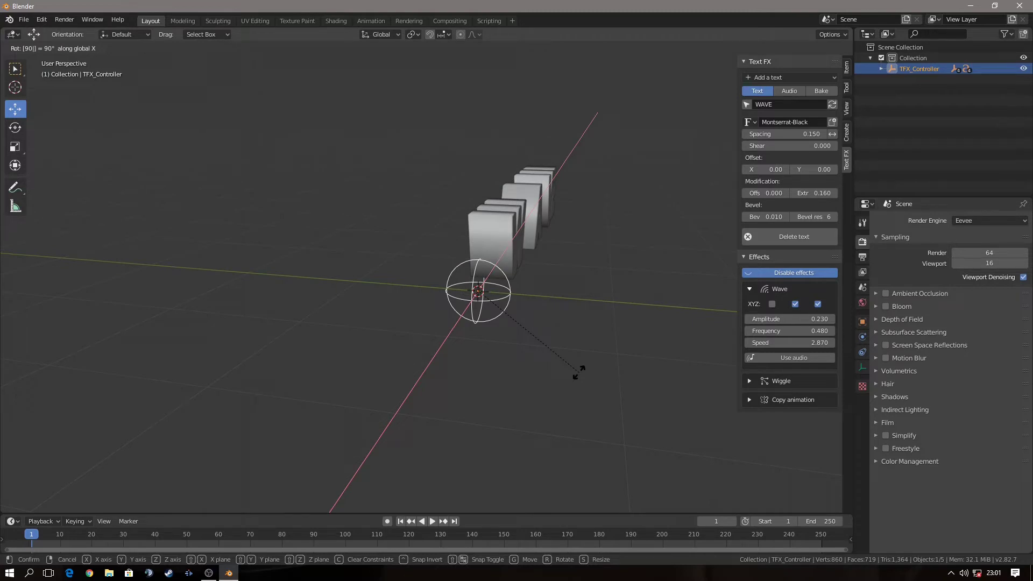
key(Return)
- Preview the upright WAVE animation from the front, then stop playback
middle_drag(579, 372, 467, 360)
key(space)
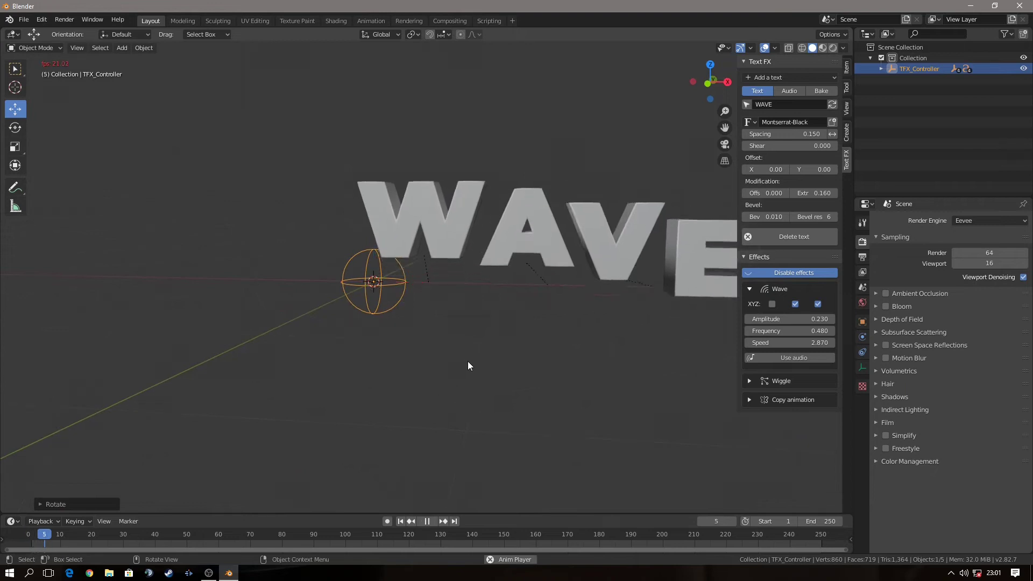
scroll(513, 372, down, 3)
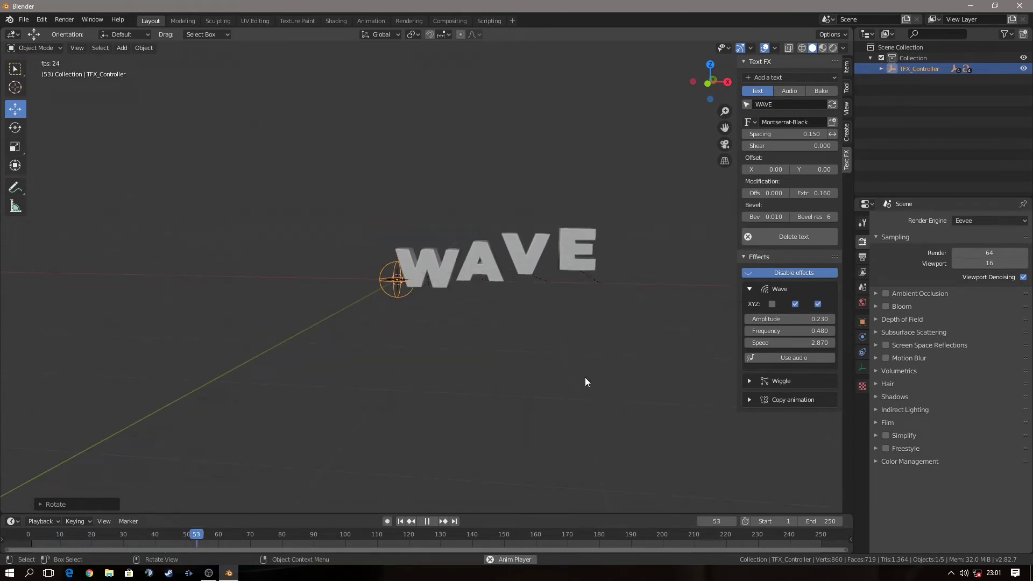
mouse_move(593, 378)
middle_down()
mouse_move(483, 379)
mouse_move(602, 381)
mouse_move(444, 369)
mouse_move(565, 388)
middle_up()
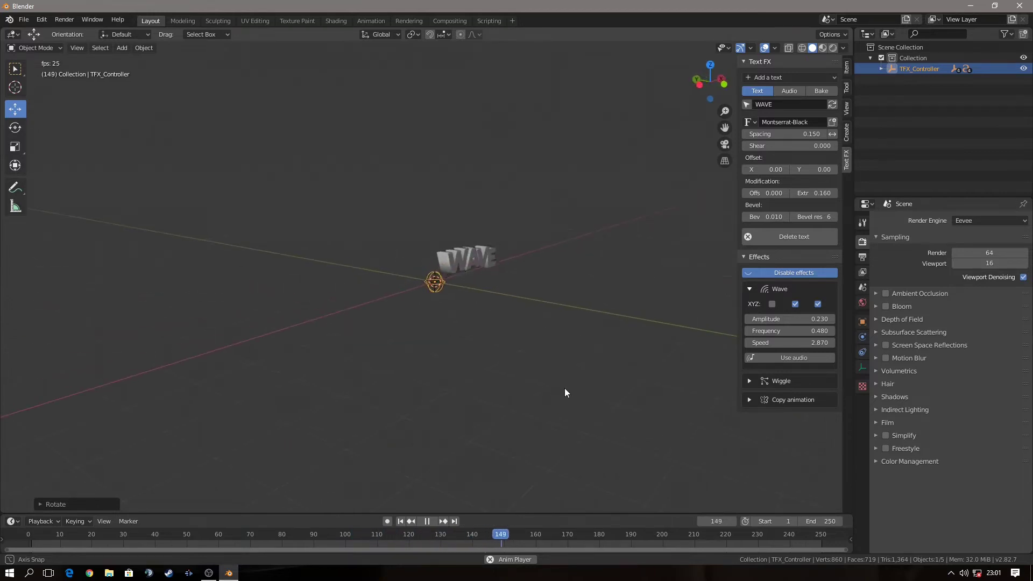
click(428, 522)
- Turn on Ambient Occlusion, Bloom and Screen Space Reflections in the Eevee render settings
click(863, 257)
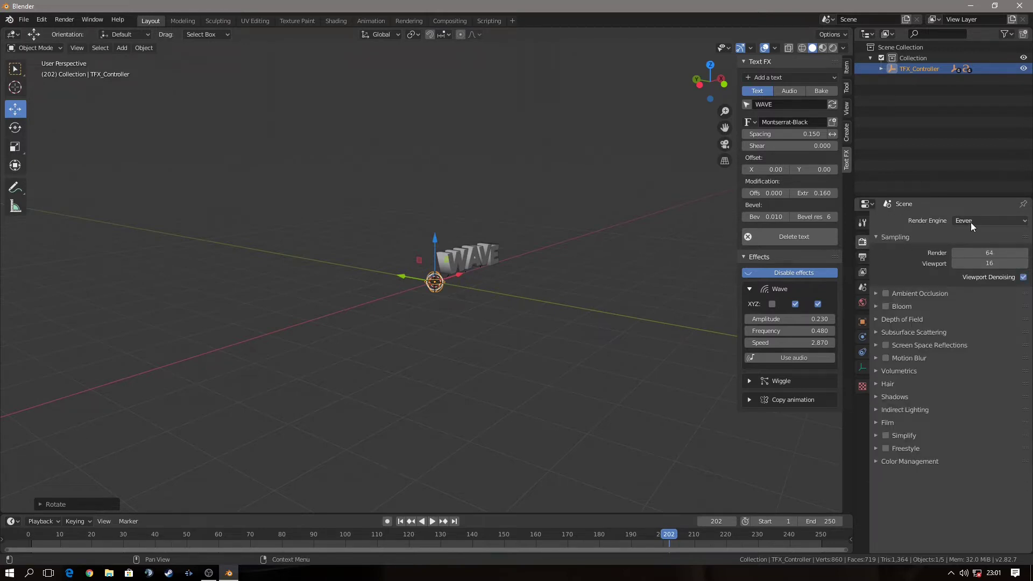
middle_drag(602, 329, 735, 285)
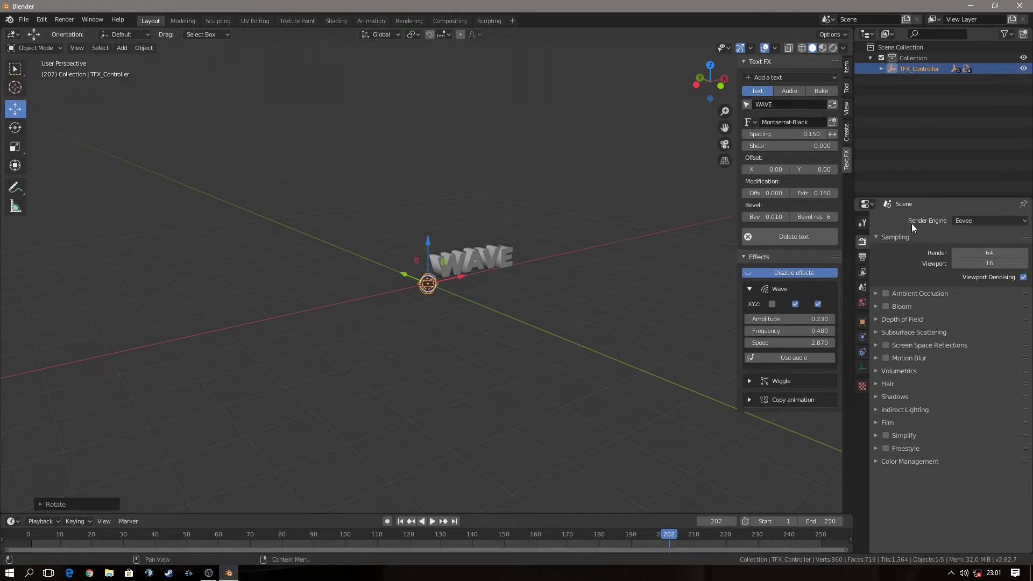
click(885, 306)
click(886, 345)
middle_drag(646, 371, 543, 380)
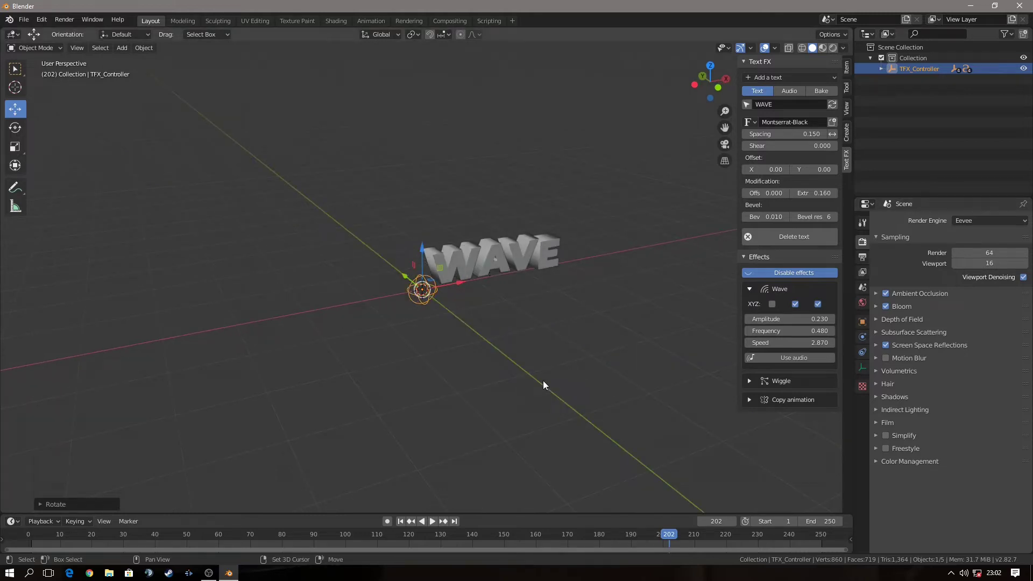
- Add a plane scaled by 8 and stand it upright with a 90° X rotation
key(shift+a)
mouse_move(489, 356)
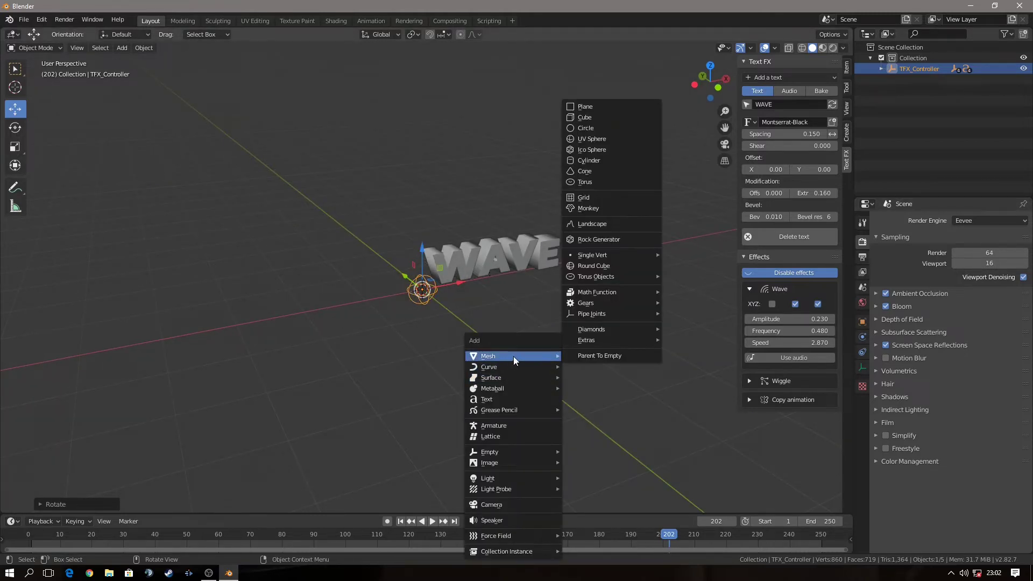
click(589, 107)
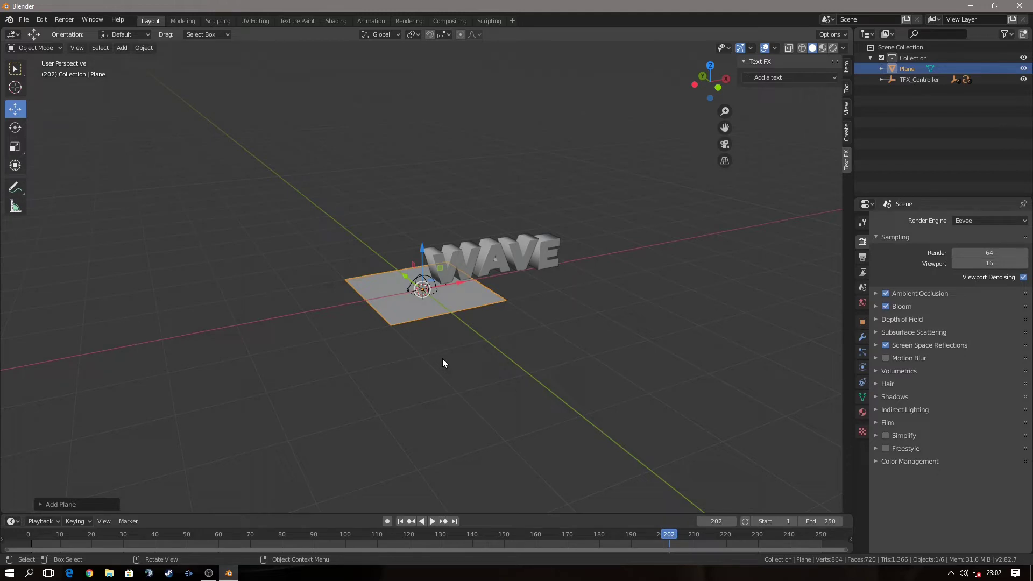
text(s8)
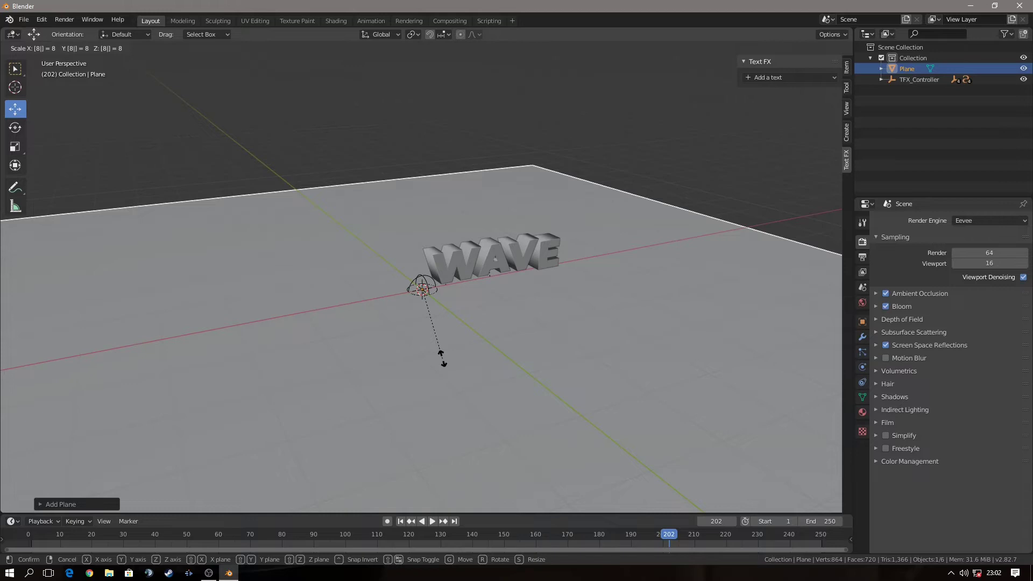
key(Return)
mouse_move(482, 358)
middle_down()
mouse_move(265, 360)
mouse_move(550, 357)
mouse_move(599, 347)
mouse_move(499, 345)
mouse_move(598, 354)
middle_up()
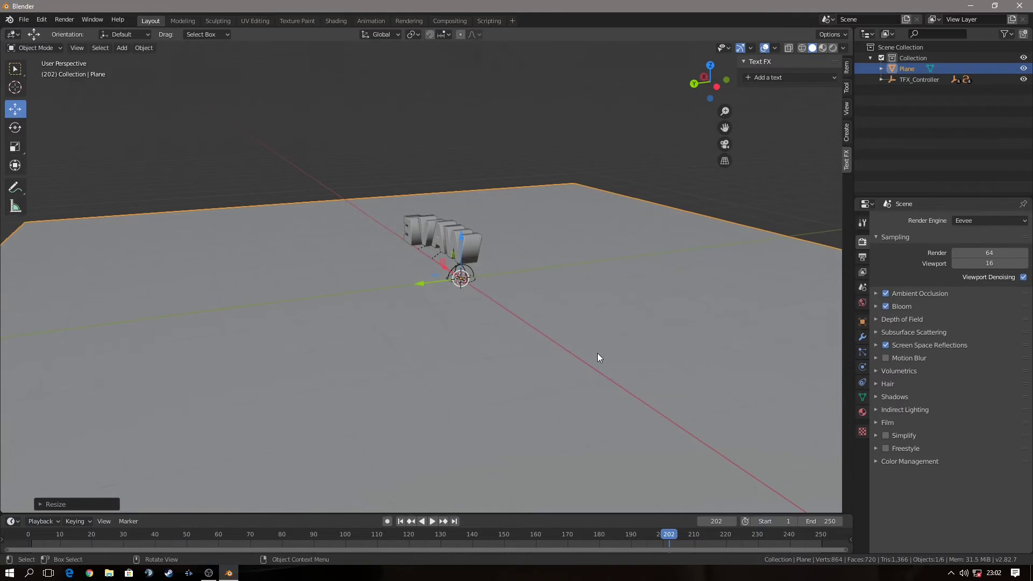
key(r)
key(x)
key(9)
key(0)
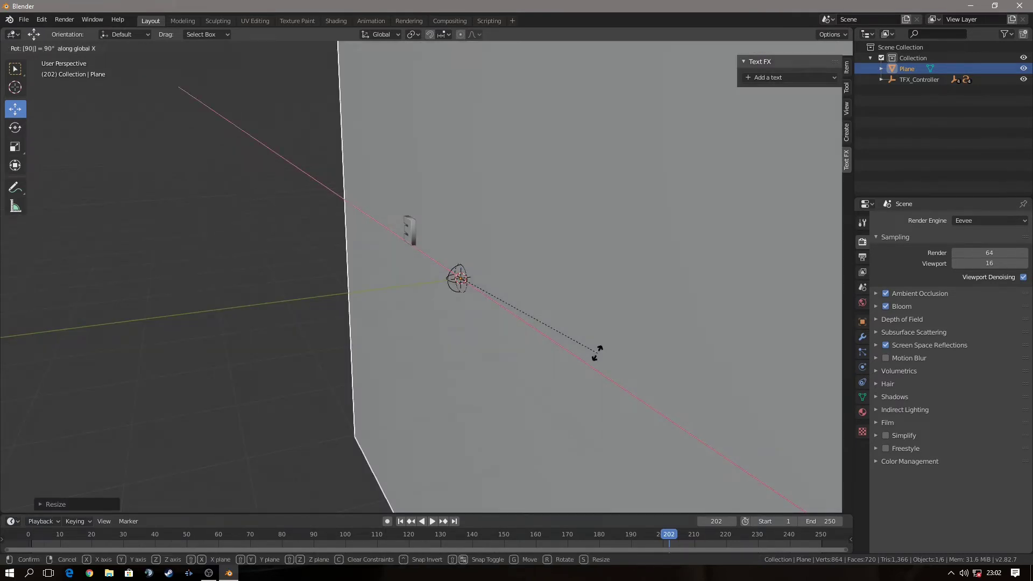
key(Return)
- Slide the backdrop plane left along X and play the animation
middle_drag(574, 395, 539, 394)
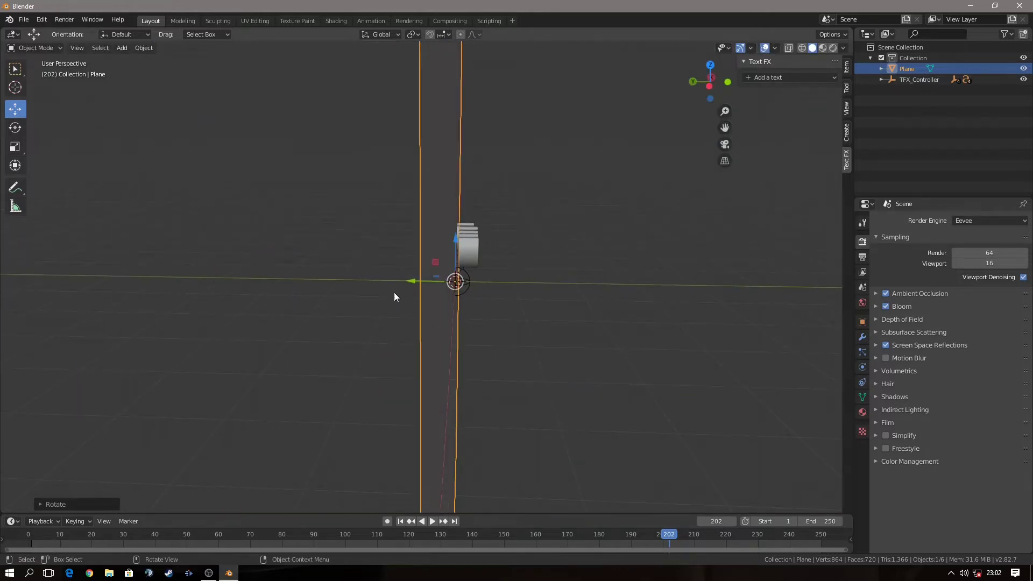
drag(409, 280, 362, 282)
mouse_move(612, 318)
middle_down()
mouse_move(444, 319)
mouse_move(485, 308)
middle_up()
key(space)
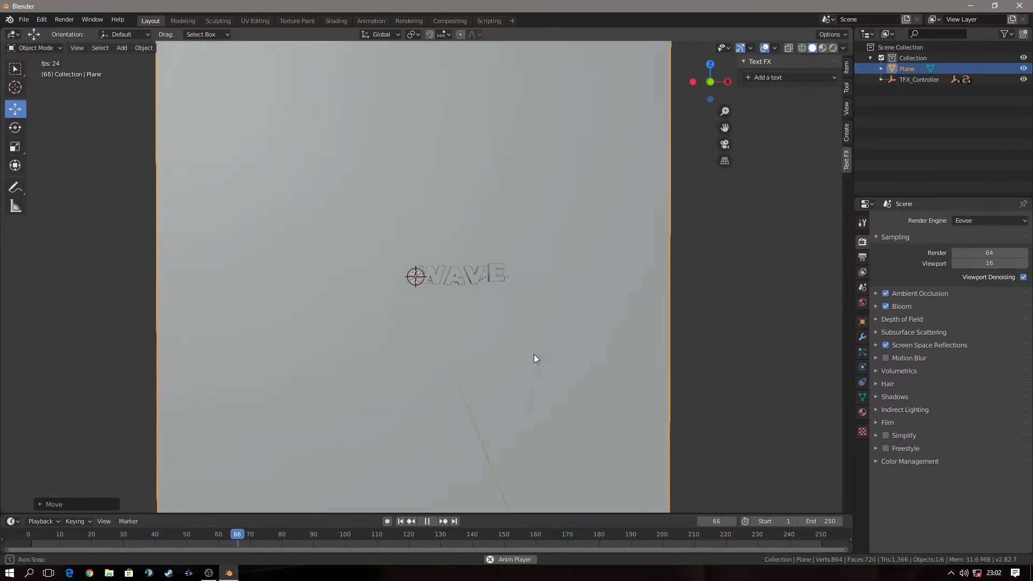
- Snap to a straight-on front view of the WAVE text and stop the animation playback
click(706, 84)
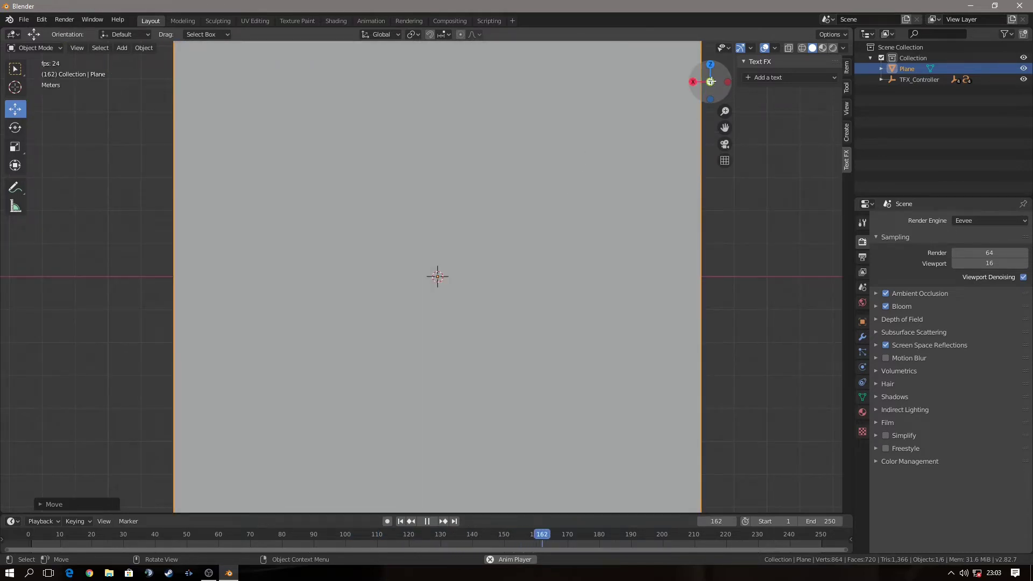
scroll(392, 289, up, 2)
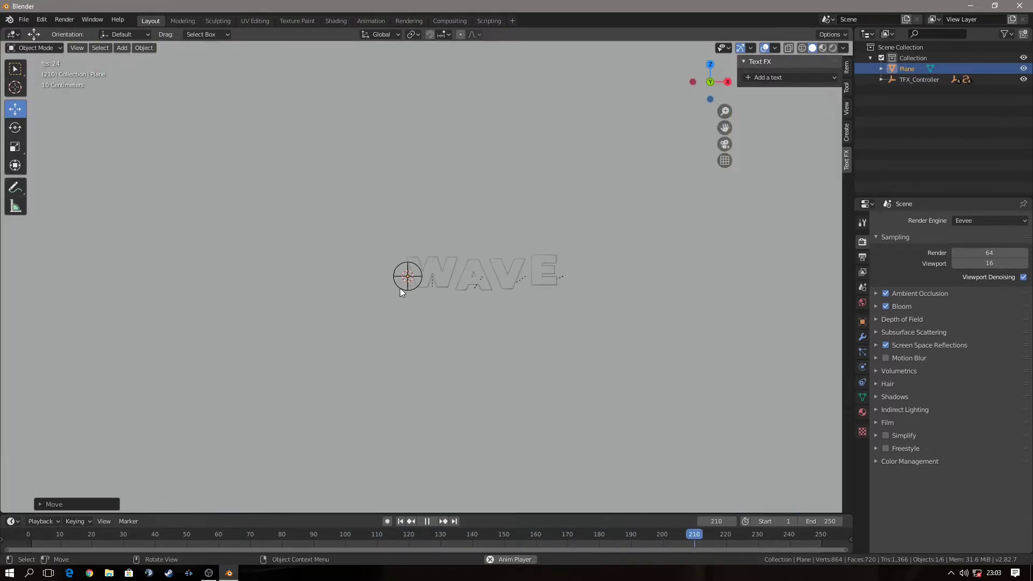
key(space)
key(shift+a)
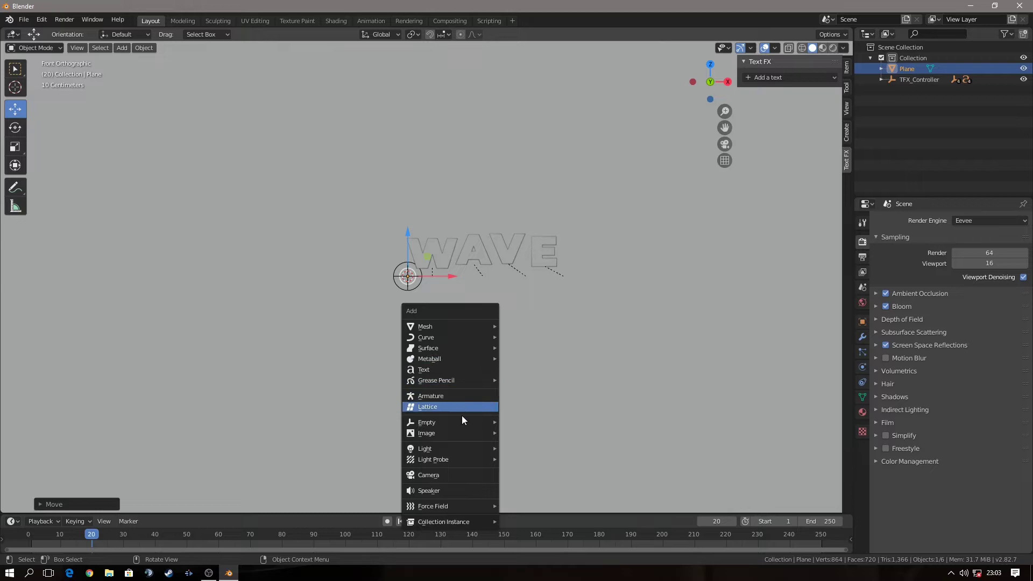
- Add a camera, look through it, and shift TFX_Controller left and higher in frame
click(470, 476)
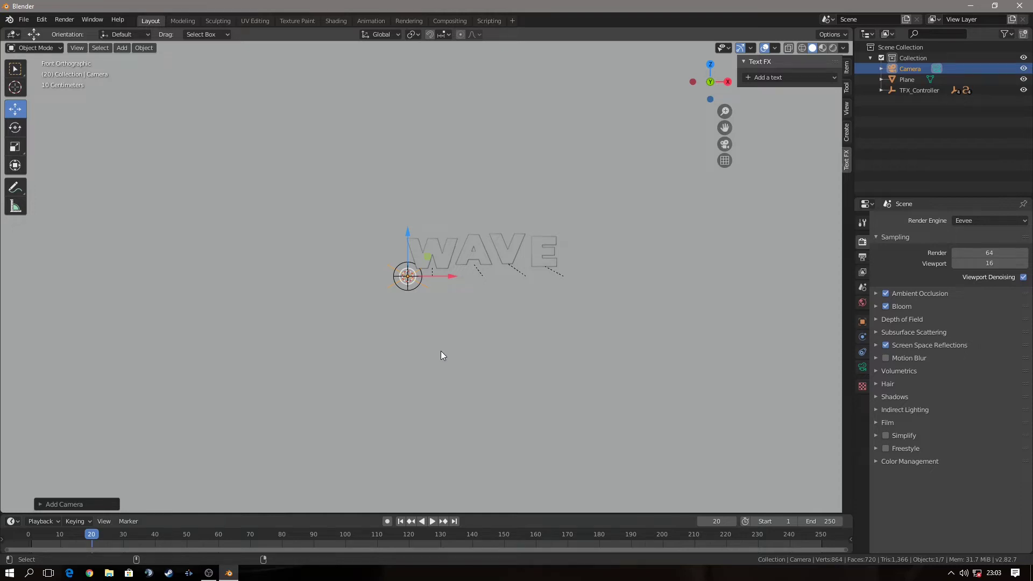
key(KP_0)
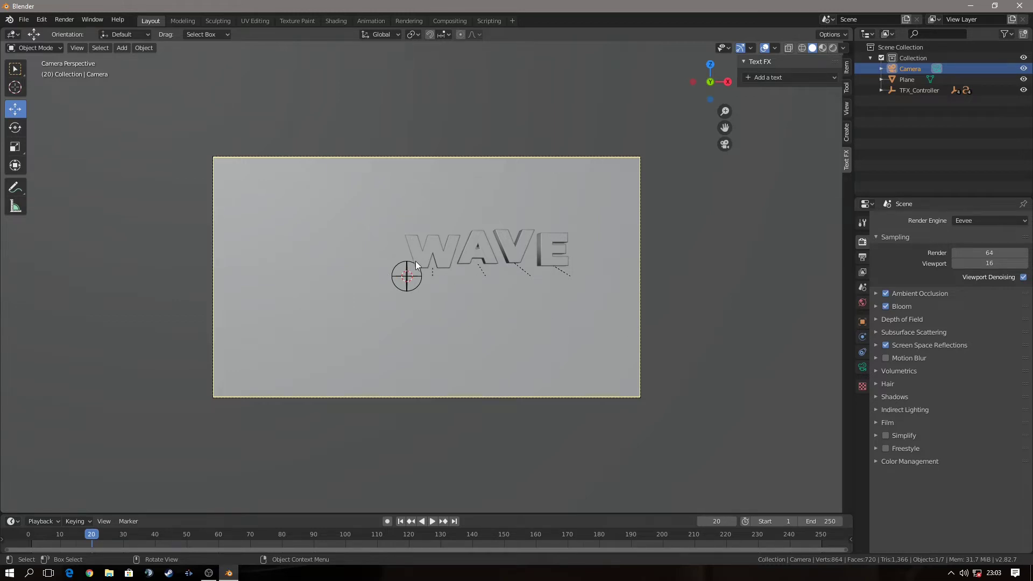
click(409, 290)
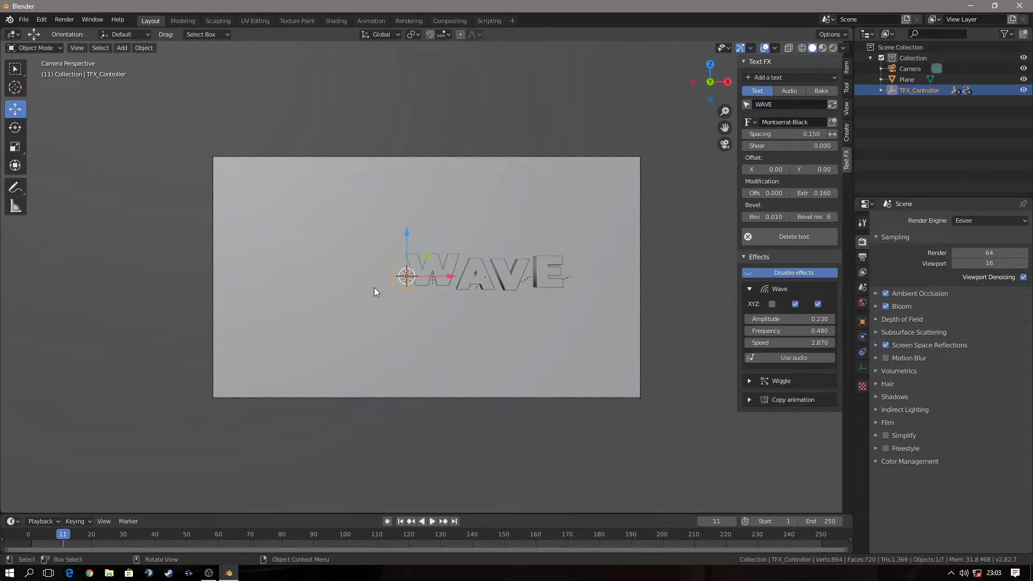
drag(451, 280, 401, 281)
key(space)
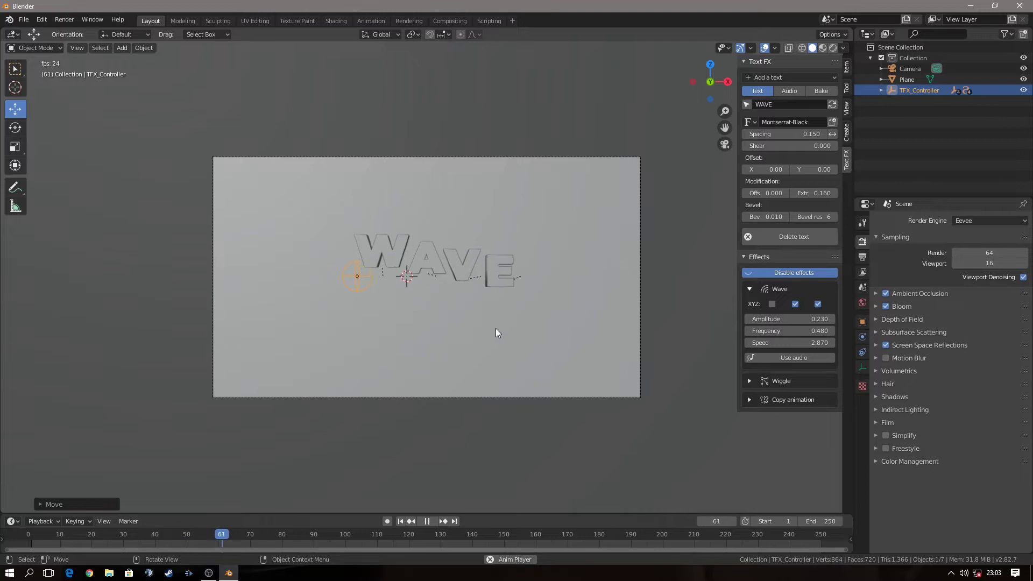
key(space)
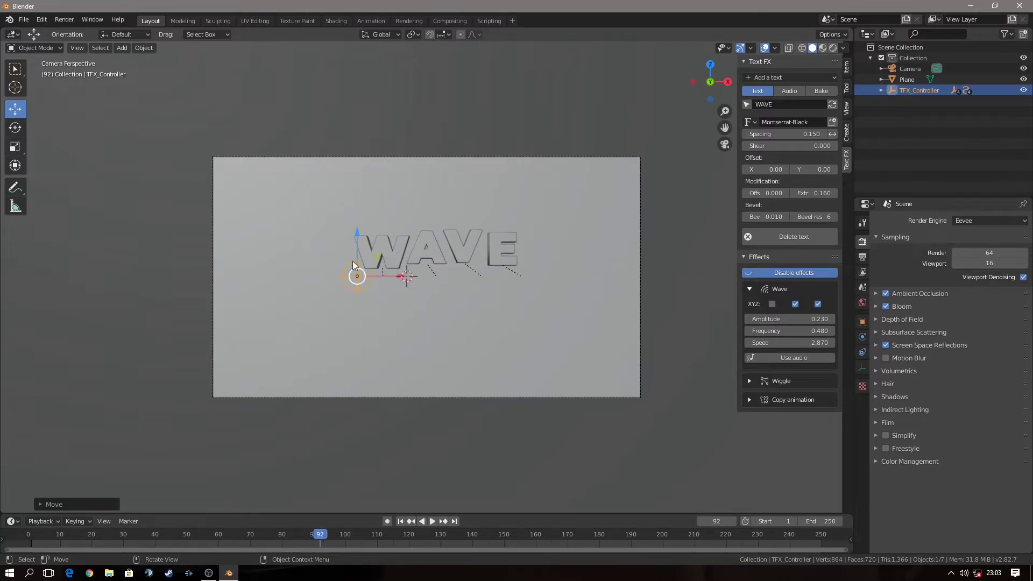
drag(359, 228, 353, 196)
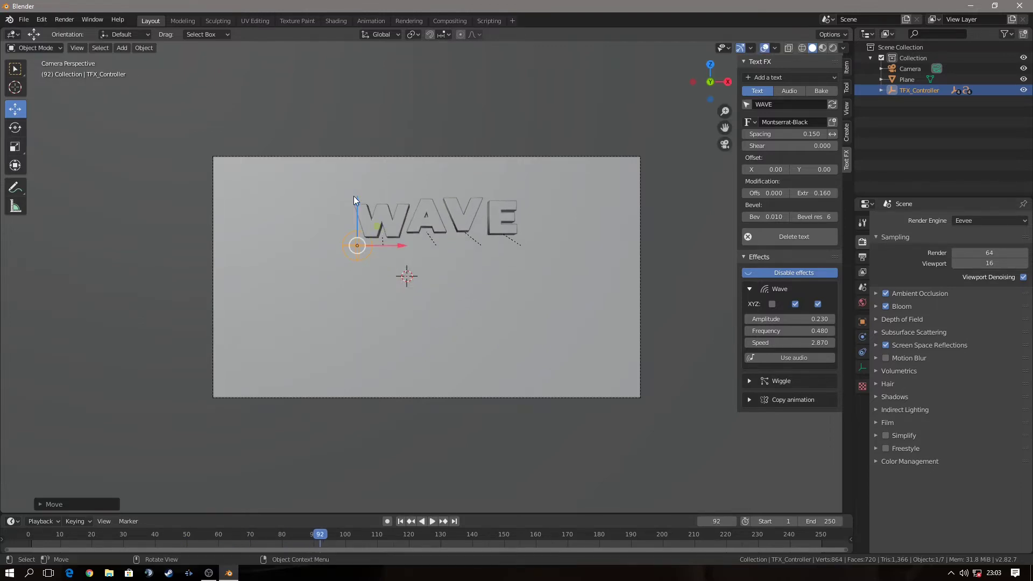
- Pull the camera back to Location Y -15.674 m and Z -0.43478 m
click(909, 68)
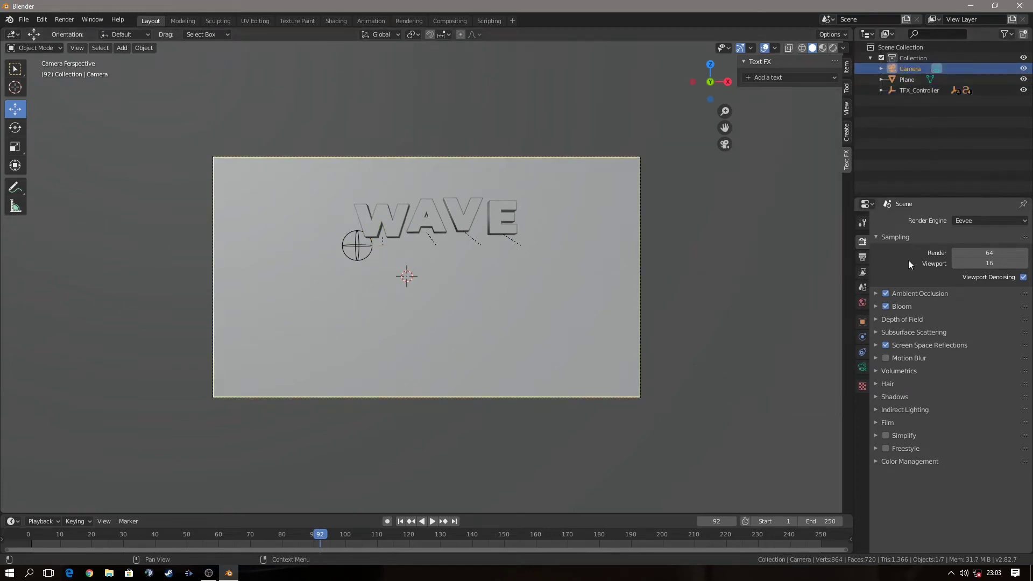
click(862, 322)
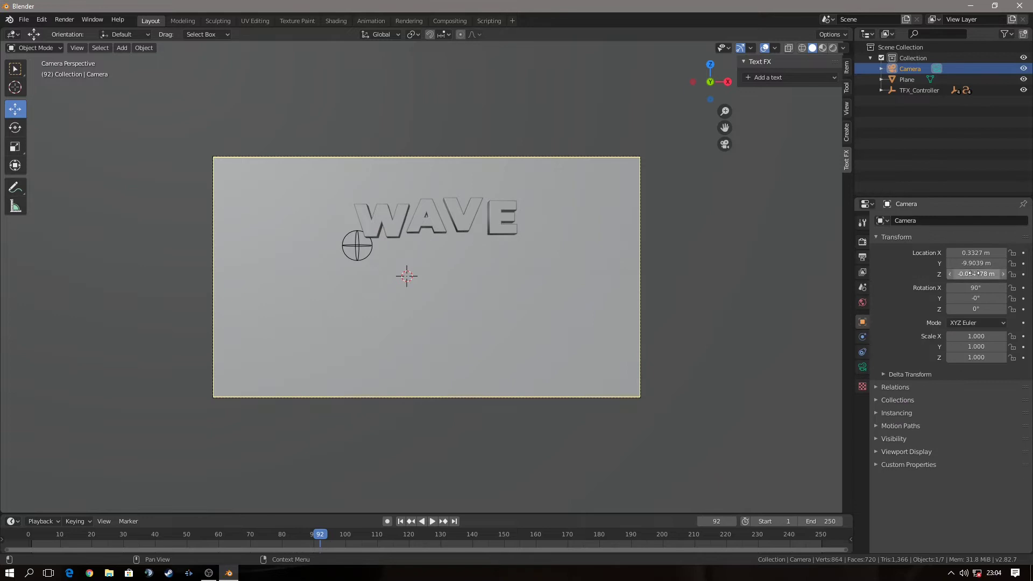
mouse_move(975, 274)
mouse_down()
mouse_move(991, 274)
mouse_move(963, 274)
mouse_move(996, 263)
mouse_move(947, 263)
mouse_move(971, 263)
mouse_move(958, 274)
mouse_up()
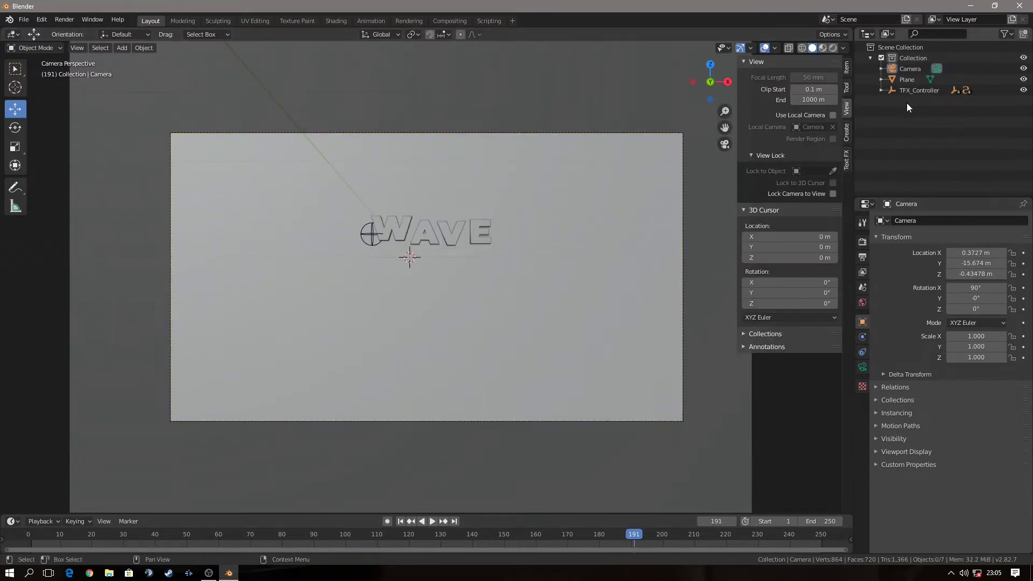
- Create Collection 2, make it active, and hide the original Collection
right_click(908, 104)
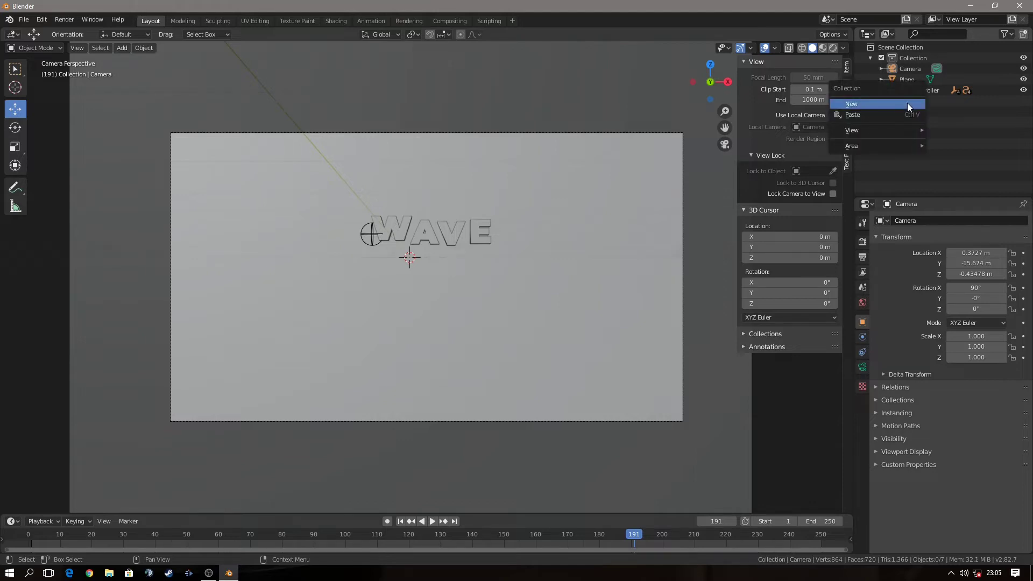
click(909, 106)
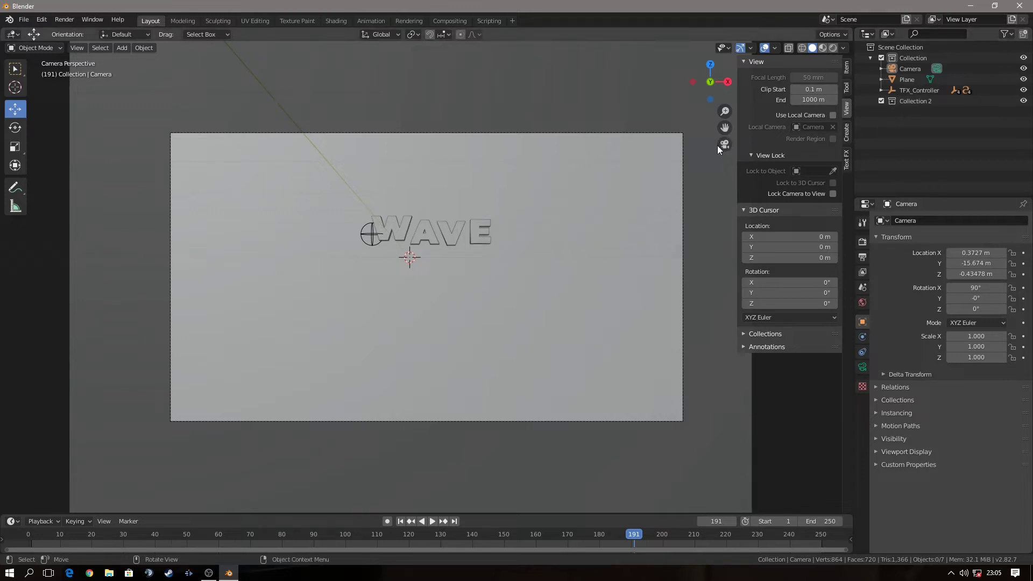
click(918, 99)
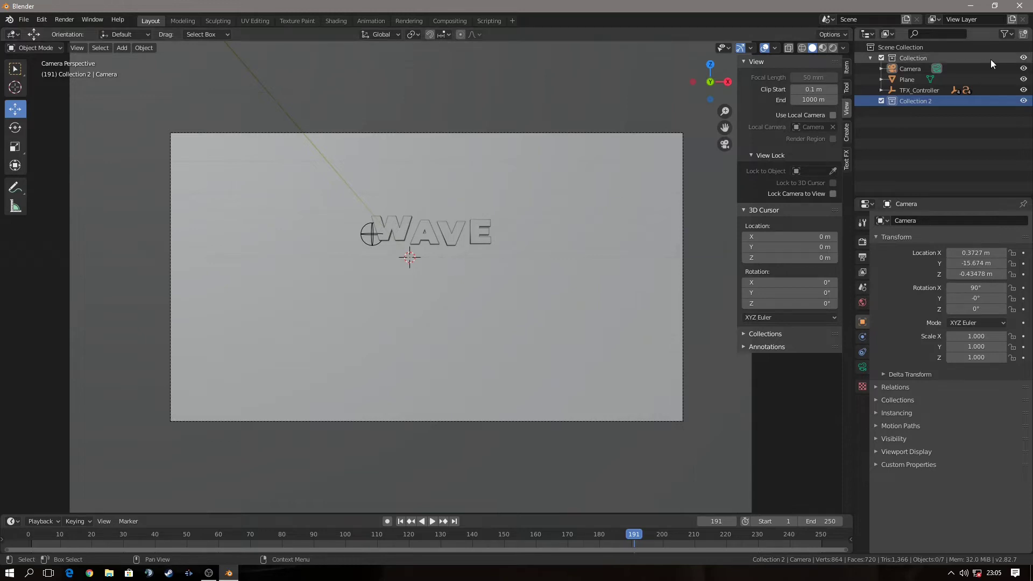
click(1025, 59)
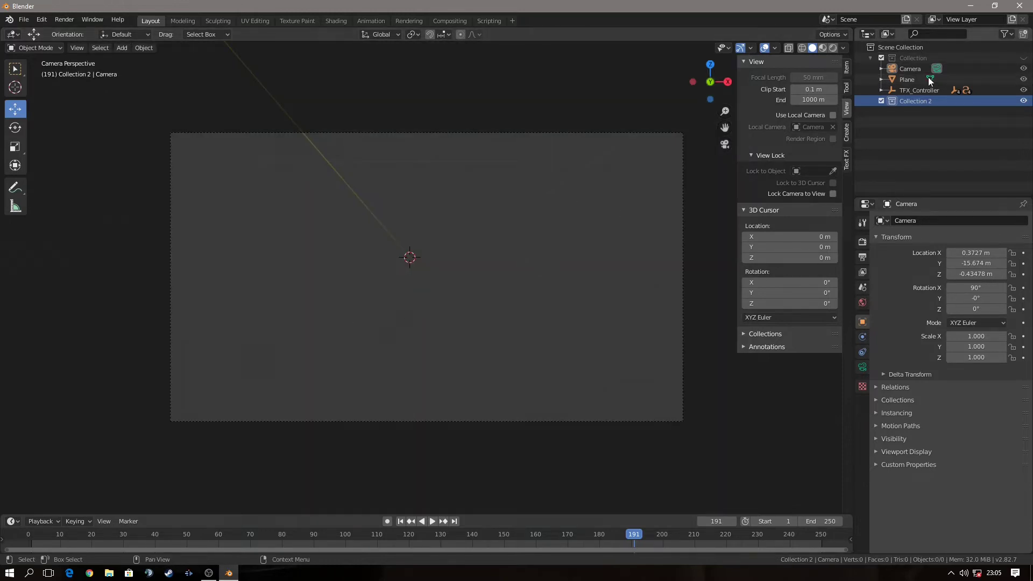
click(1026, 59)
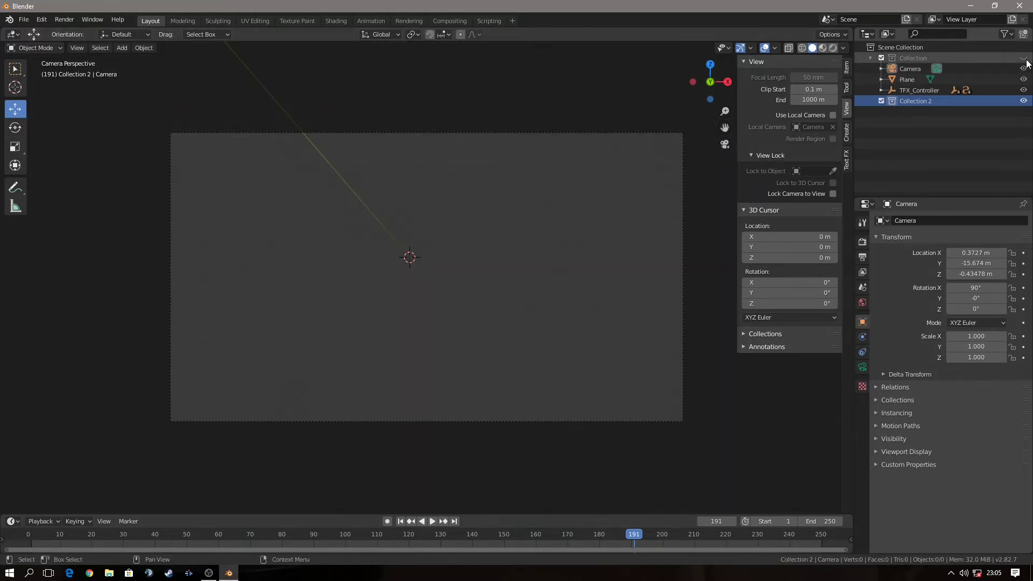
click(1025, 59)
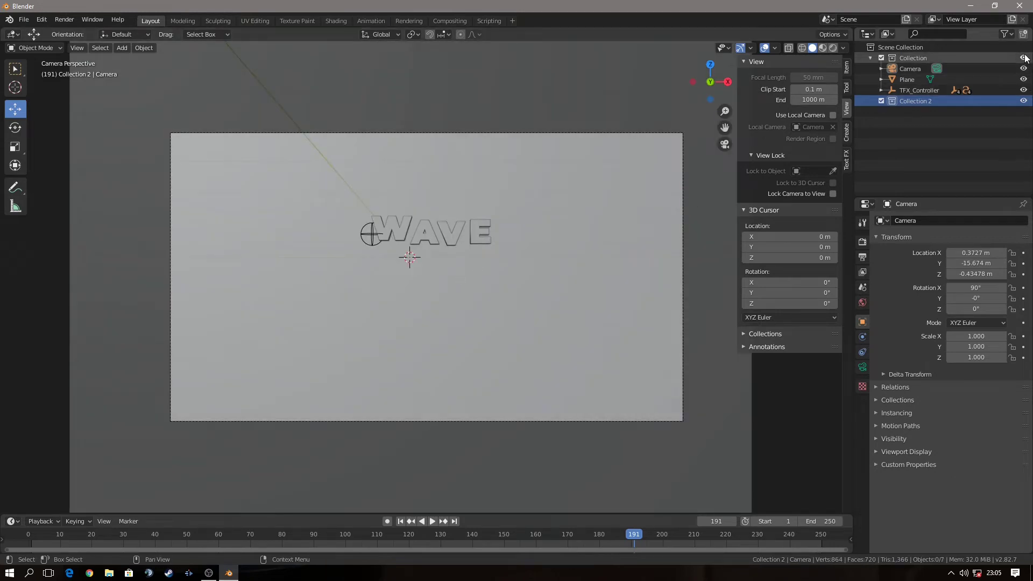
click(1025, 60)
- Orbit away and view the scene from directly below
mouse_move(478, 195)
middle_down()
mouse_move(440, 282)
mouse_move(433, 362)
mouse_move(231, 343)
middle_up()
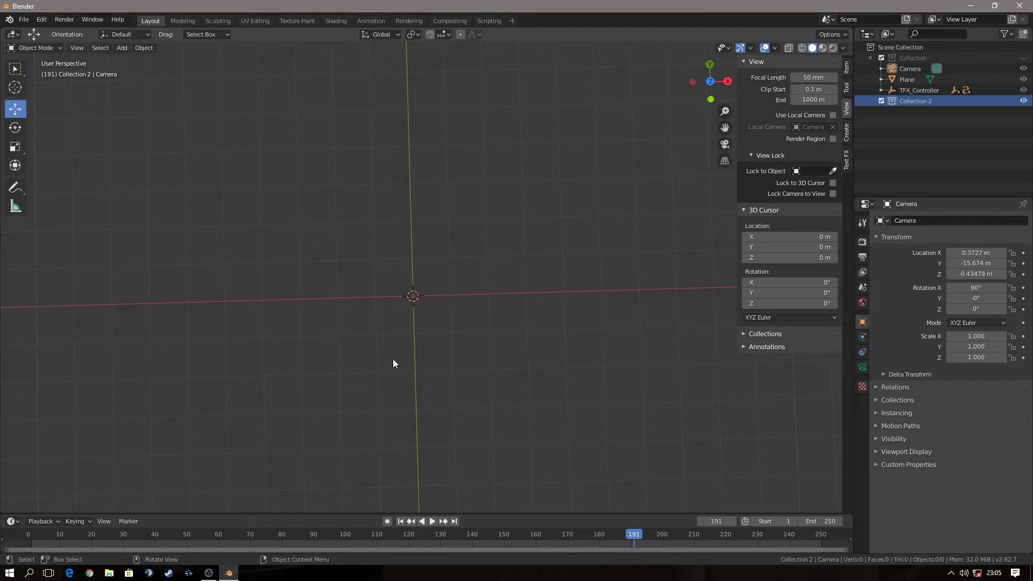
click(710, 81)
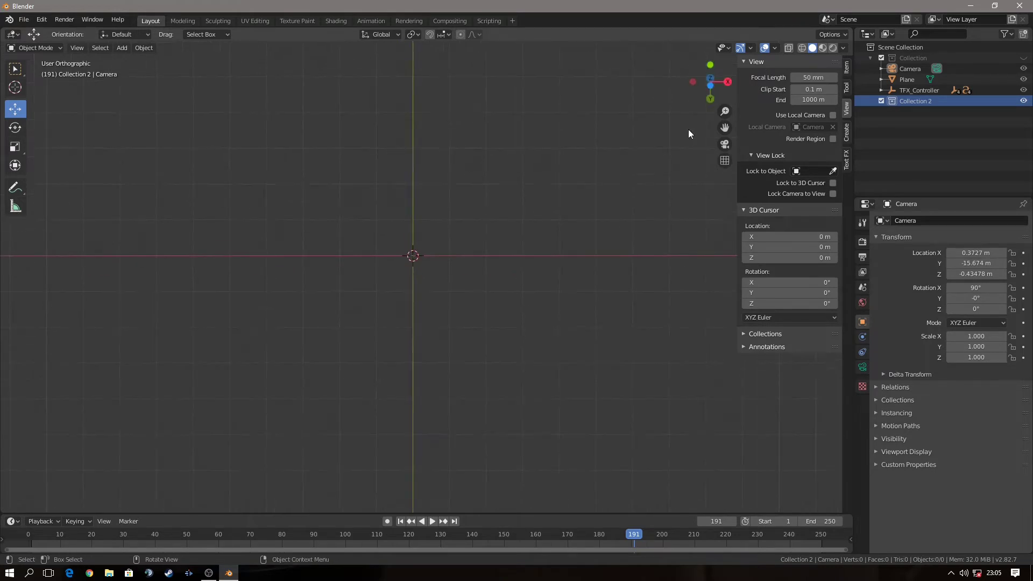
click(23, 19)
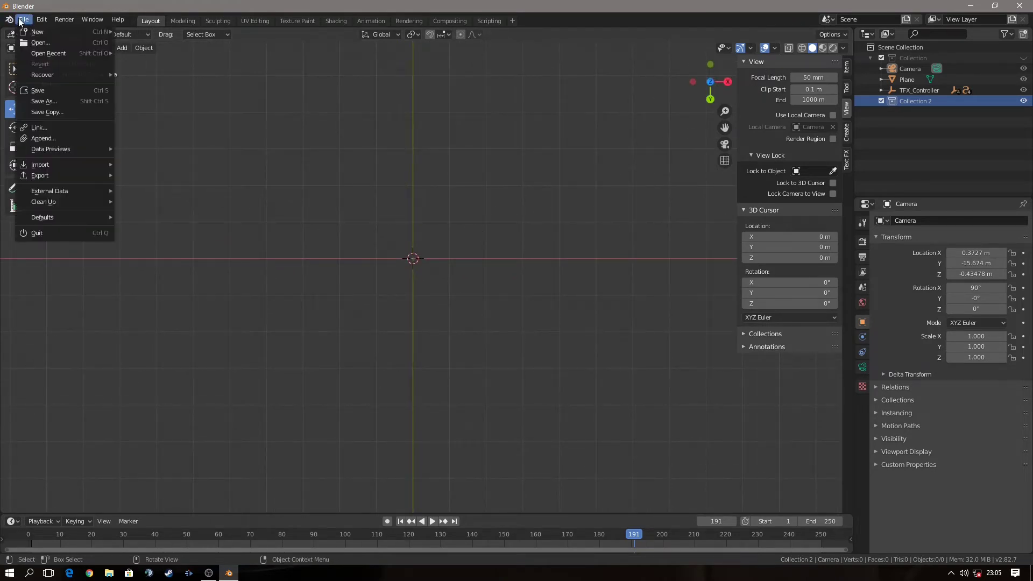
mouse_move(41, 163)
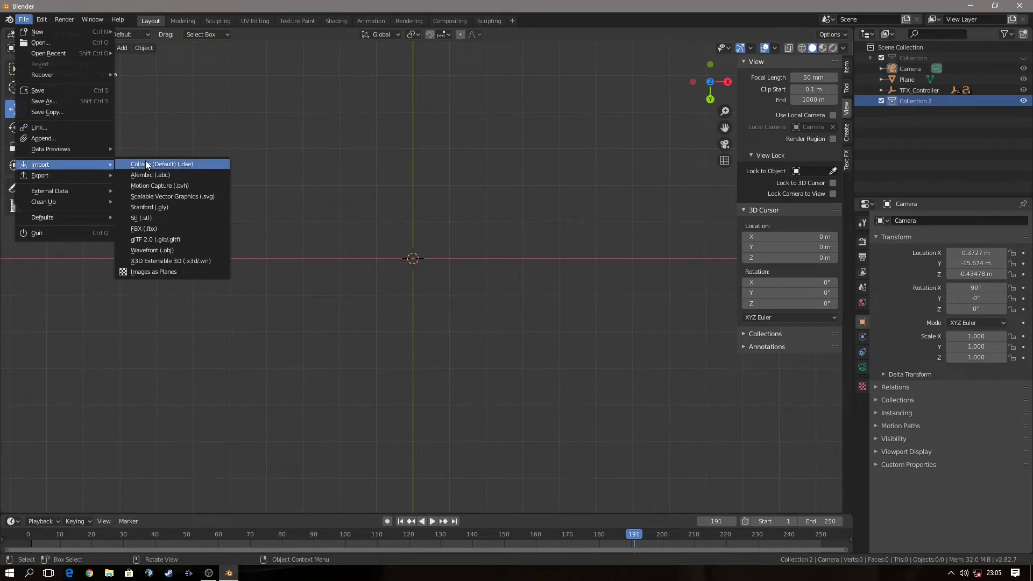
- Import wave.svg from Desktop\Like animacka as SVG curves path842 and path845
click(152, 197)
click(215, 287)
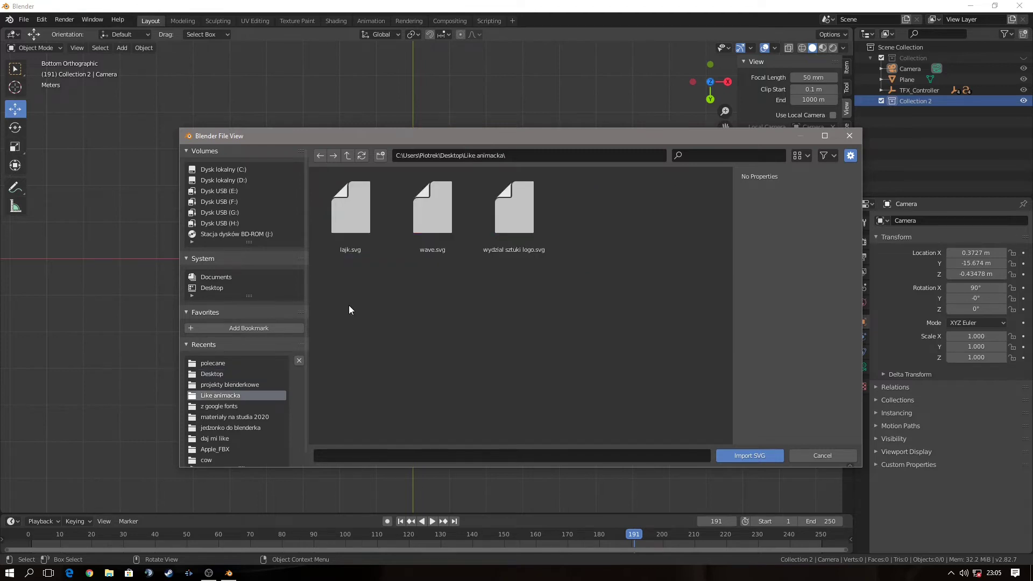
click(431, 232)
click(748, 456)
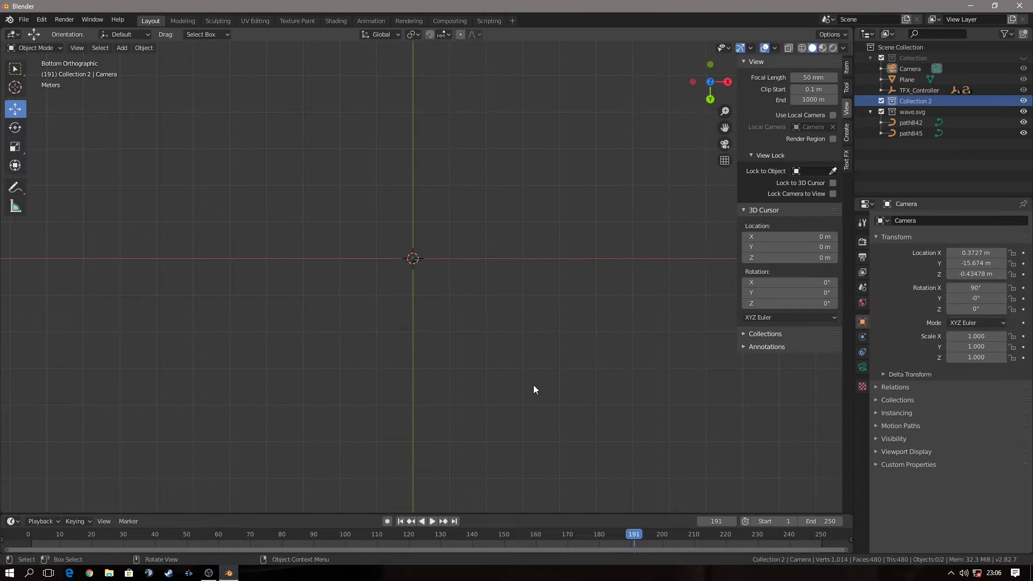
- Orbit around the imported wave and snap to a top view
scroll(407, 270, up, 5)
scroll(398, 253, up, 4)
scroll(376, 209, up, 2)
scroll(369, 189, down, 1)
scroll(368, 189, down, 1)
middle_drag(369, 193, 376, 398)
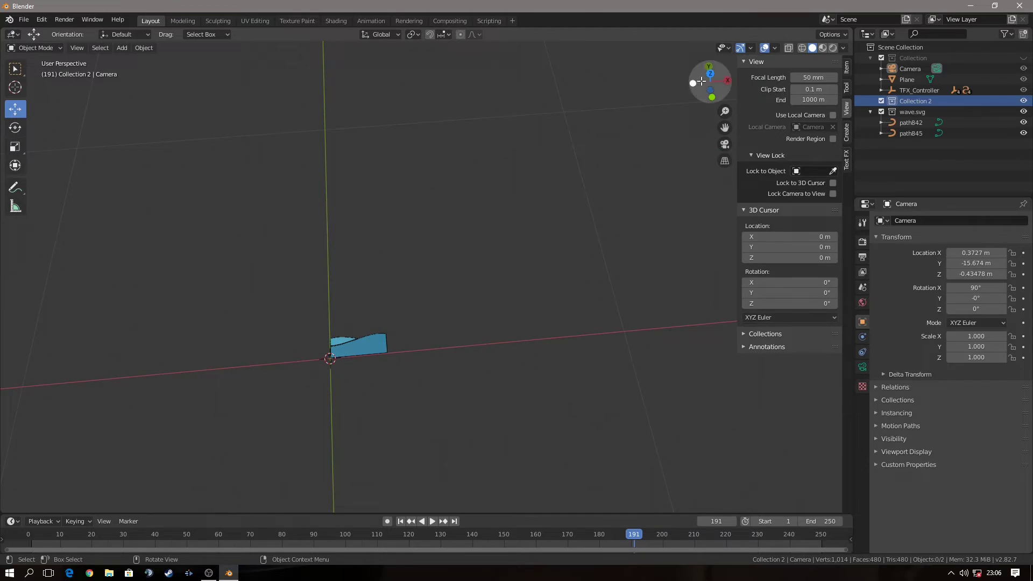
click(711, 73)
- Scale curves path845 and path842 by 8, then clear the selection
click(368, 383)
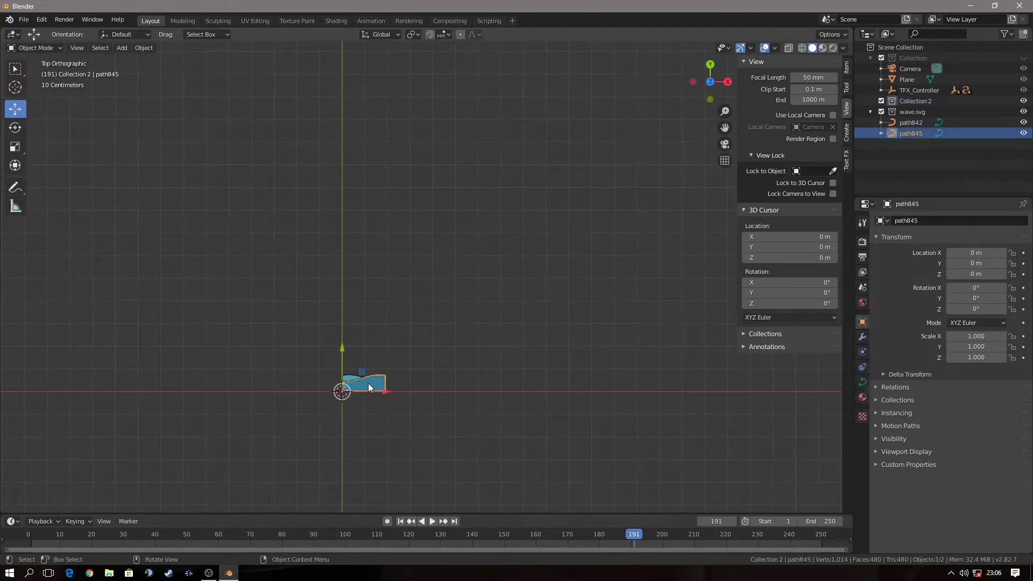
scroll(357, 387, up, 2)
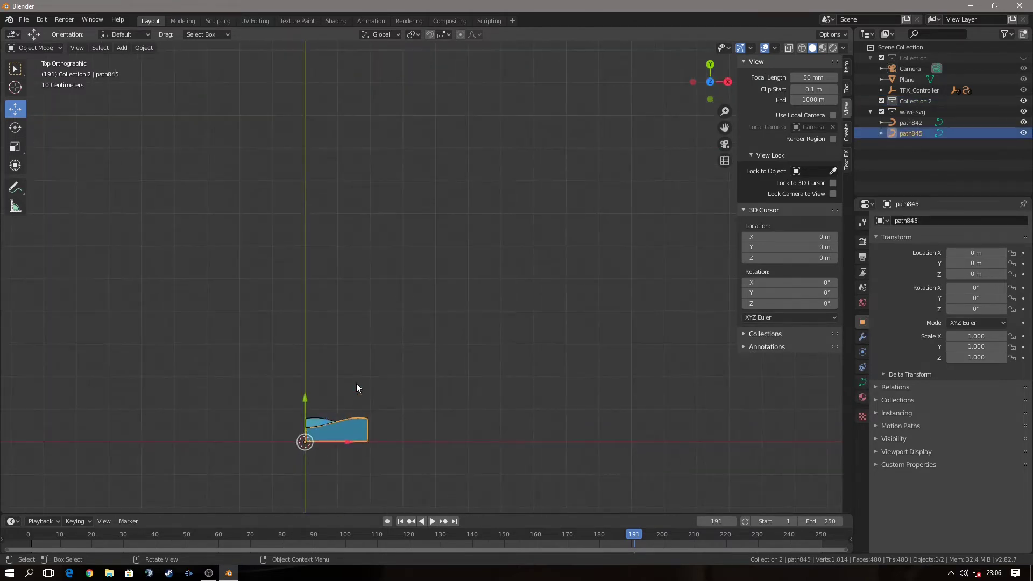
shift+click(310, 423)
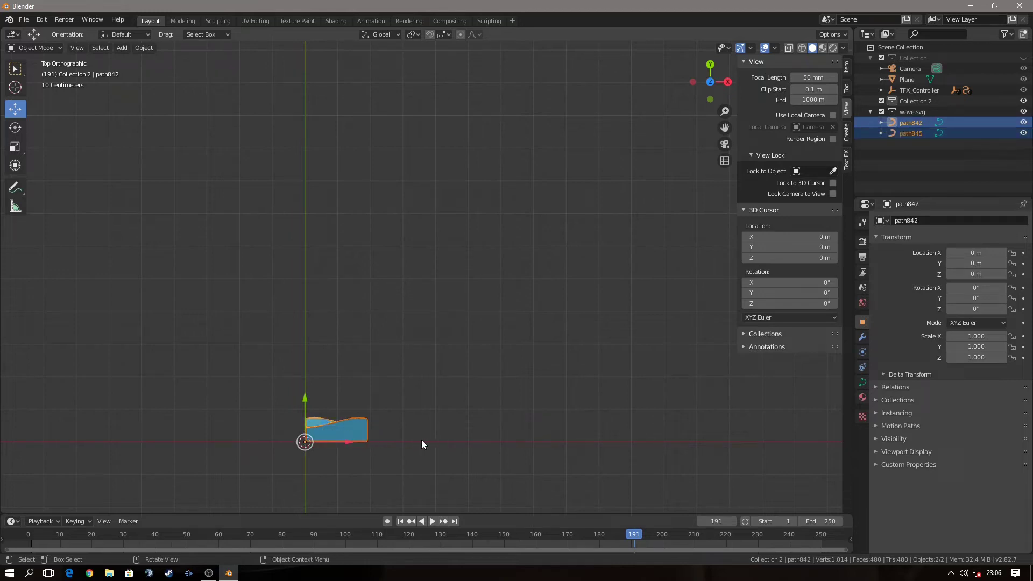
text(s)
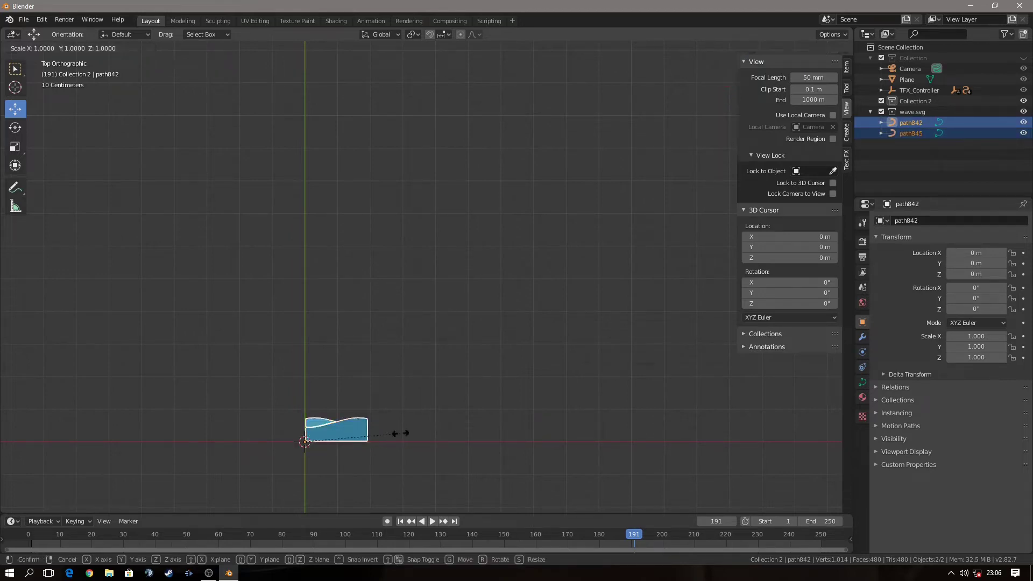
text(8)
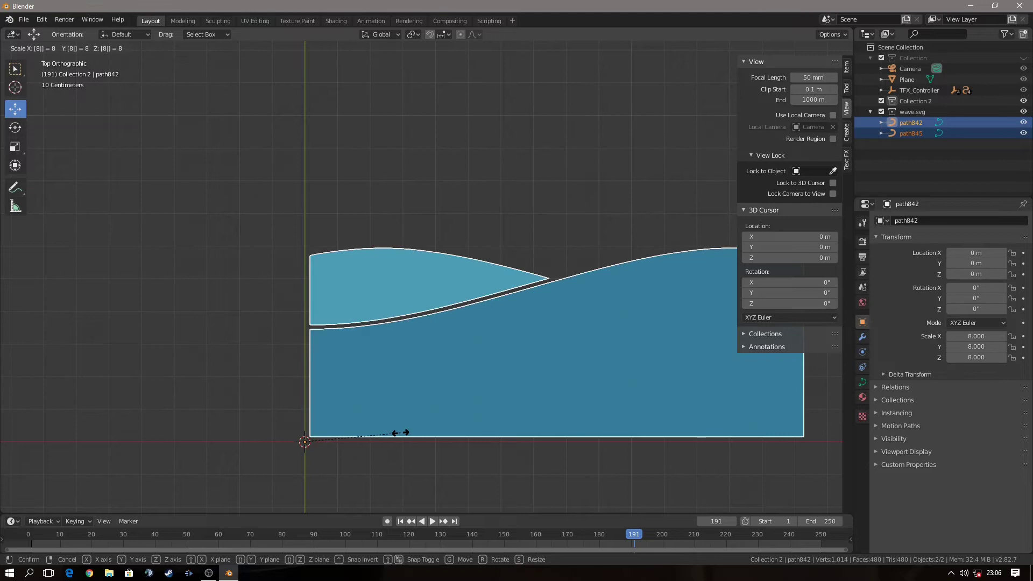
key(Return)
scroll(298, 419, down, 2)
click(299, 419)
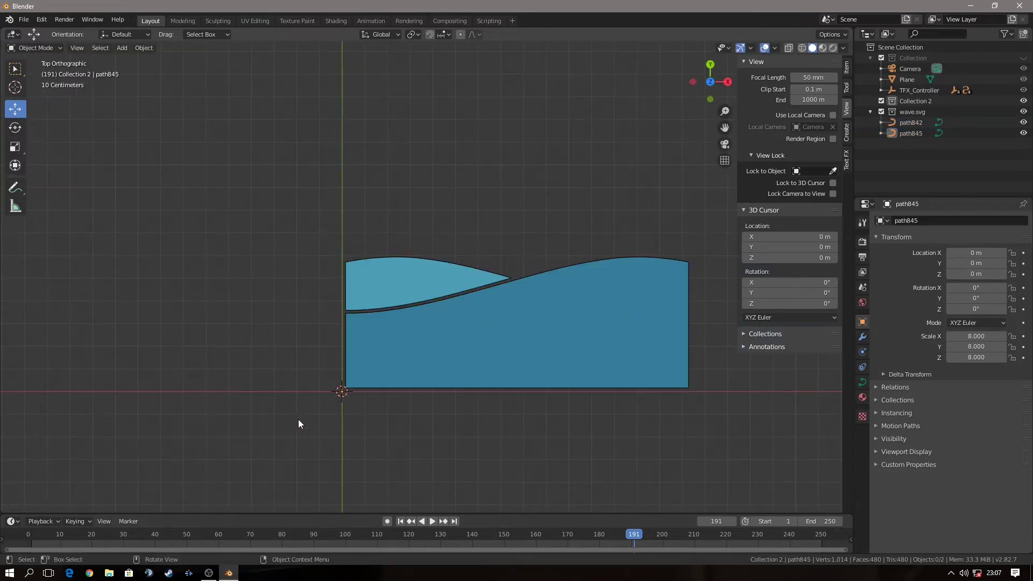
key(shift+a)
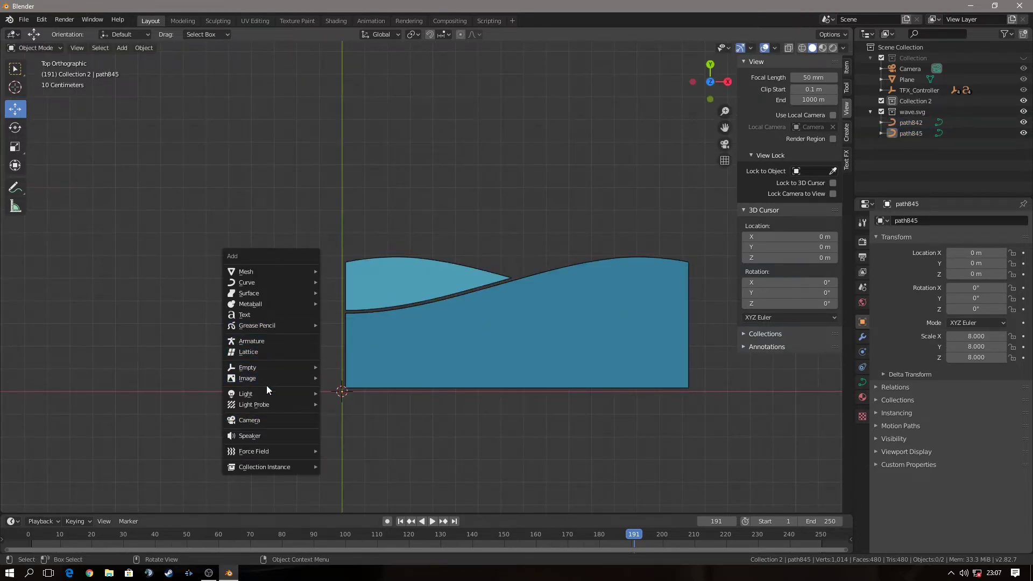
- Add an empty at the wave's centre and make it parent of both wave curves
click(367, 379)
drag(343, 350, 343, 296)
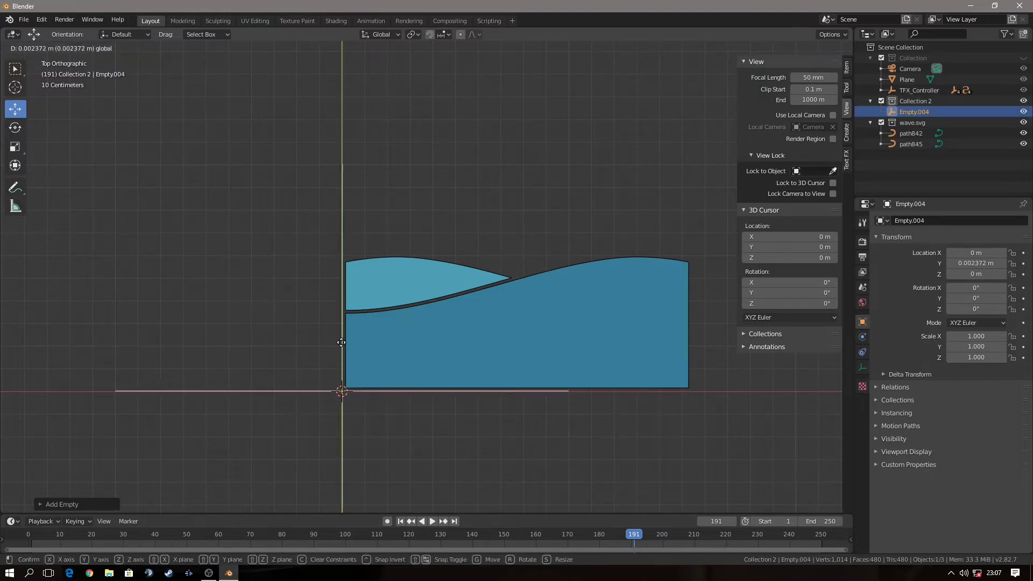
mouse_move(382, 337)
mouse_down()
mouse_move(565, 350)
mouse_move(553, 350)
mouse_up()
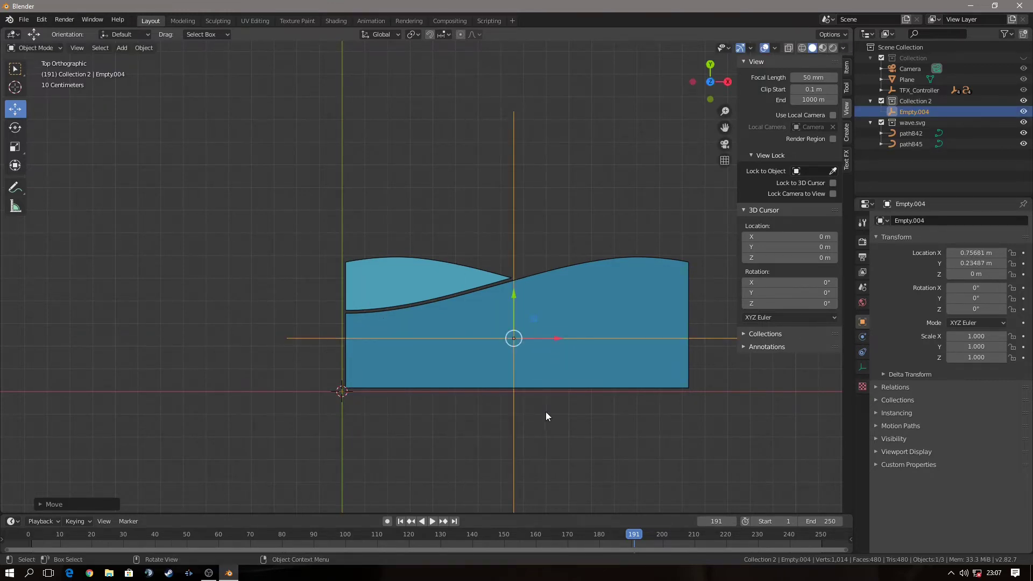
click(438, 373)
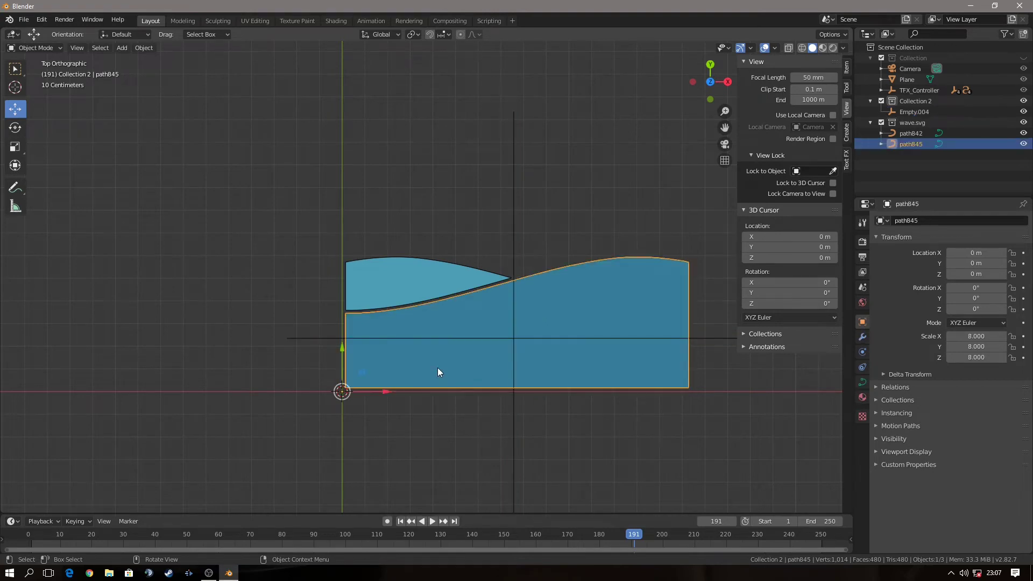
shift+click(514, 338)
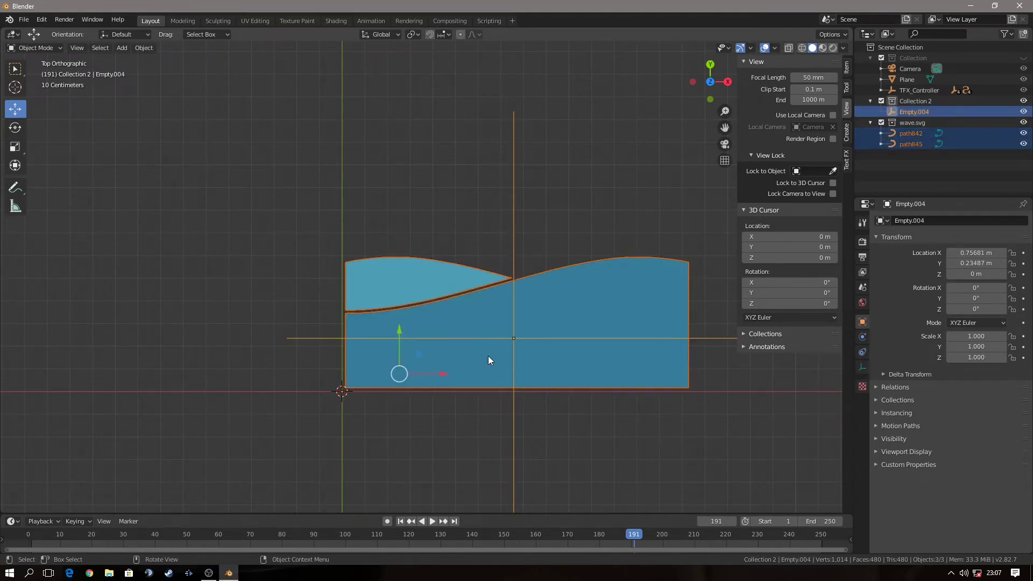
key(ctrl+p)
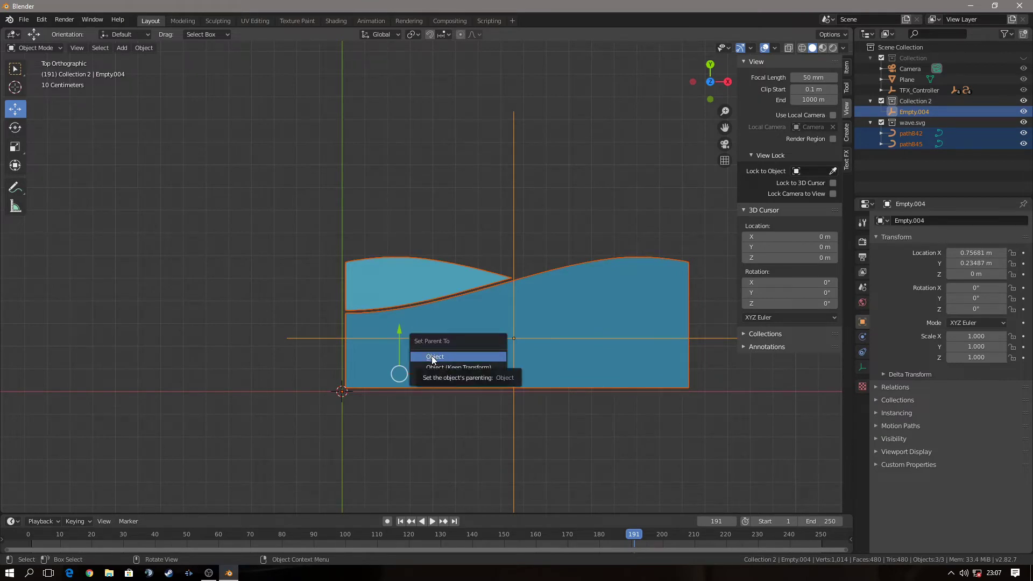
click(431, 357)
- Move Empty.004 with its wave children to the world origin, keeping original size
click(508, 419)
click(514, 338)
key(g)
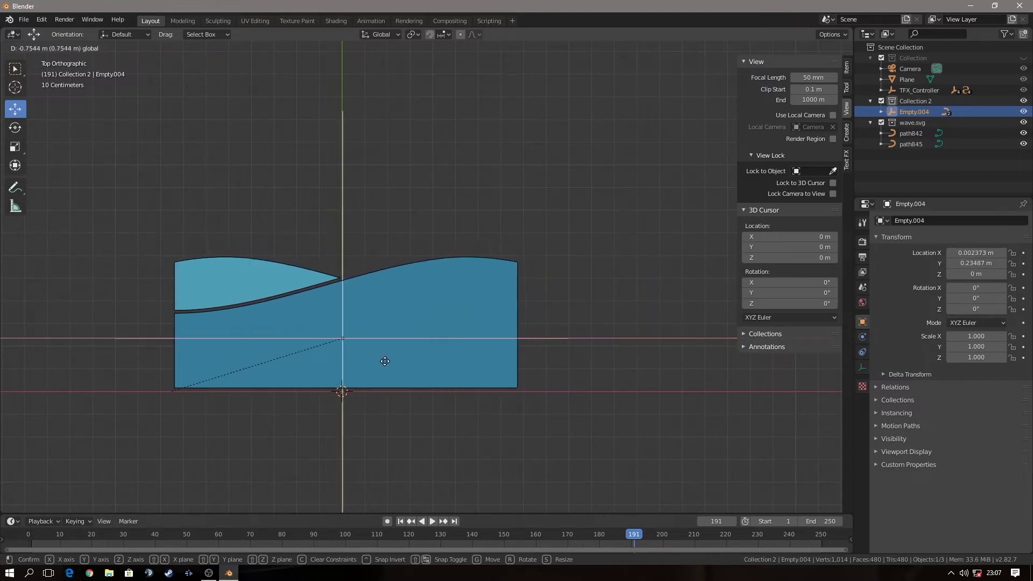
click(383, 364)
middle_drag(382, 365, 417, 361)
key(s)
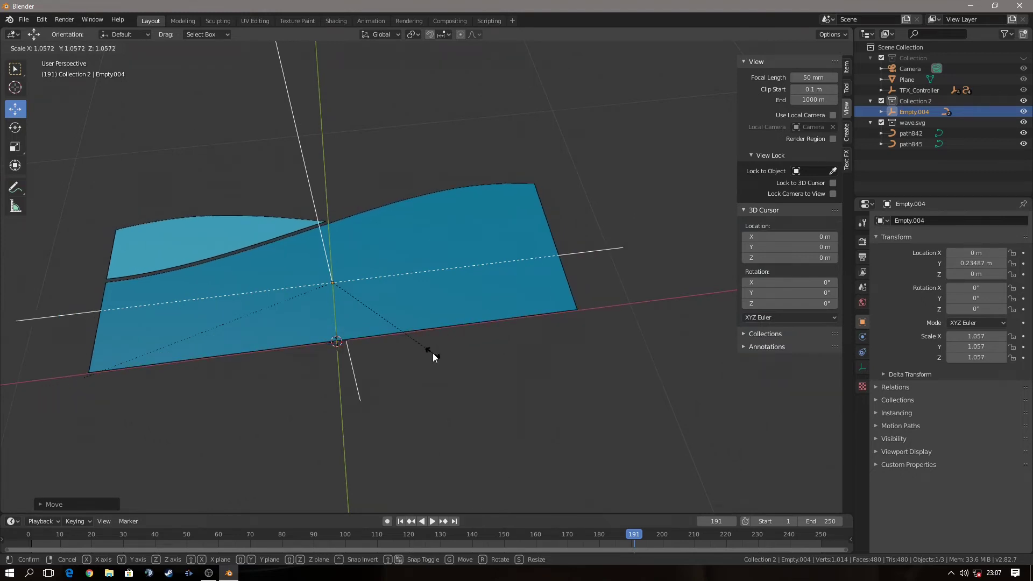
key(Escape)
mouse_move(448, 385)
middle_down()
mouse_move(534, 369)
mouse_move(574, 325)
mouse_move(528, 343)
middle_up()
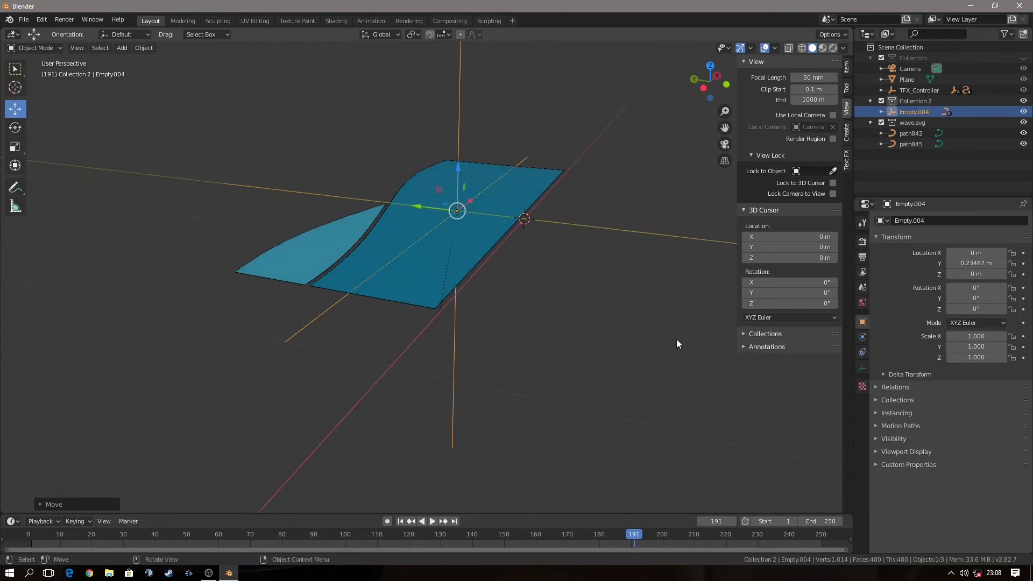
click(371, 269)
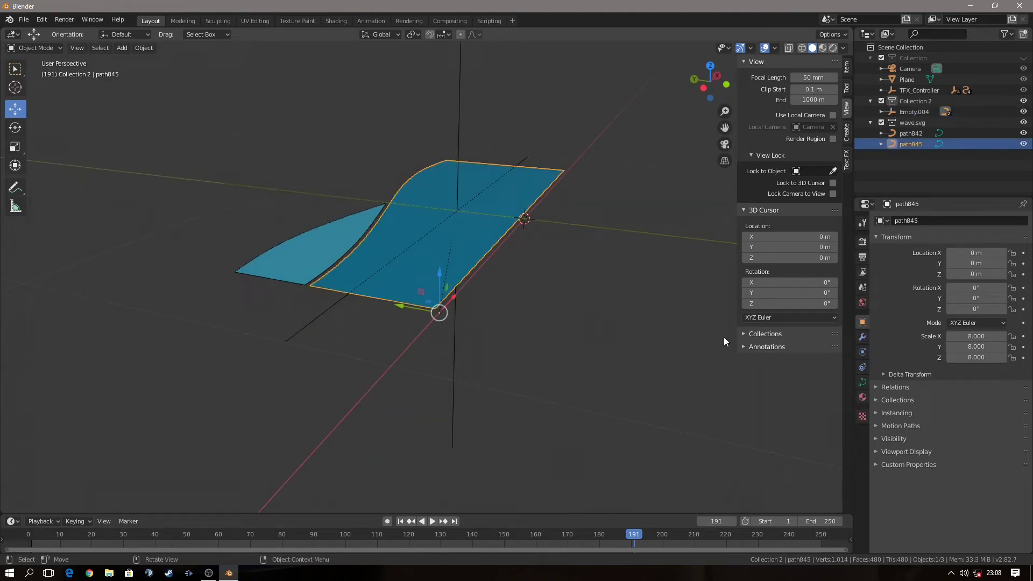
- Extrude both wave curves, path845 and path842, by 0.01 m
click(863, 382)
scroll(947, 377, down, 3)
click(1014, 370)
mouse_move(619, 355)
middle_down()
mouse_move(548, 343)
mouse_move(425, 259)
middle_up()
click(415, 250)
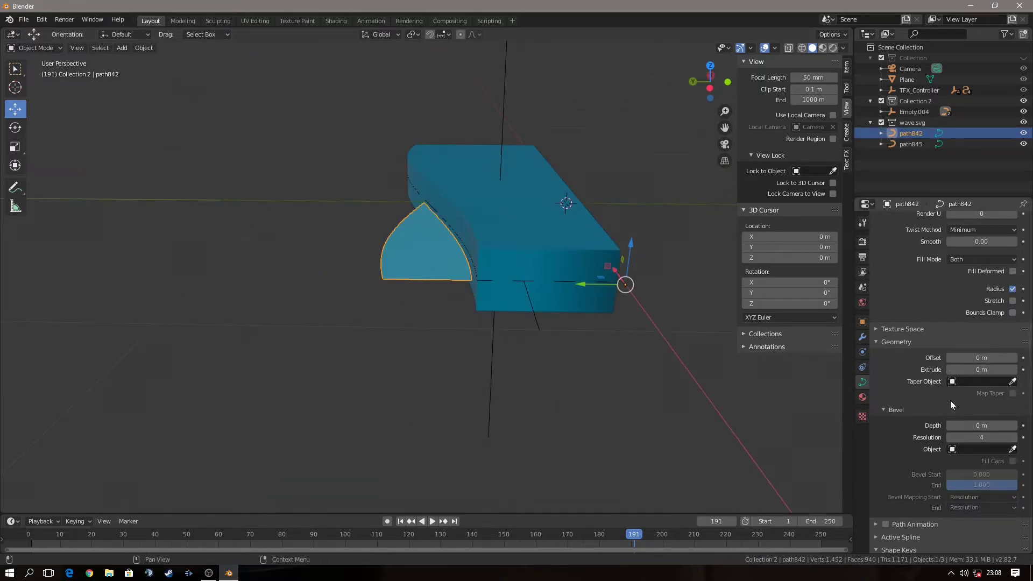
click(1014, 370)
click(528, 272)
middle_drag(528, 272, 551, 326)
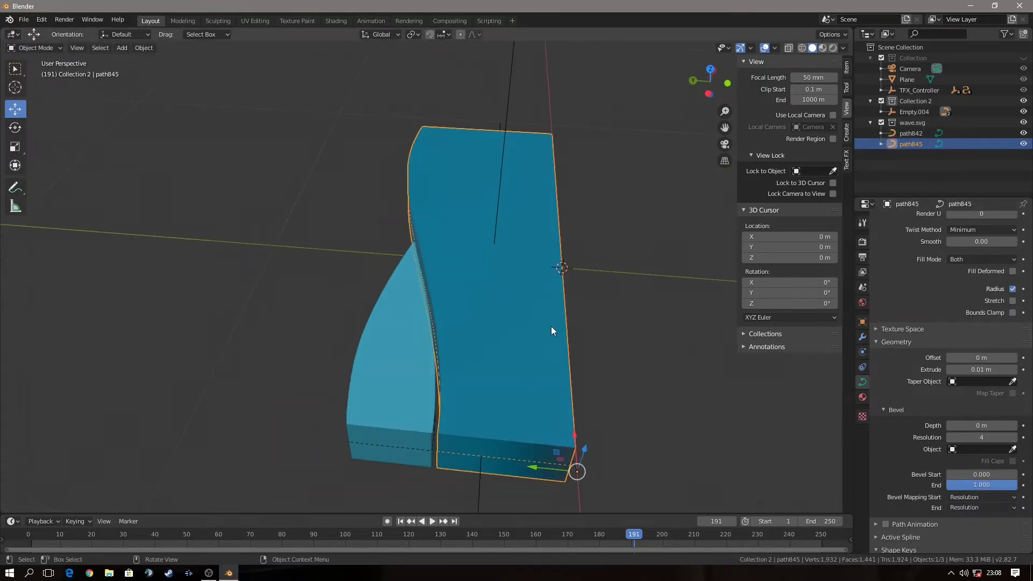
- Give path845 and path842 a 0.001 m bevel depth
click(1014, 426)
click(960, 426)
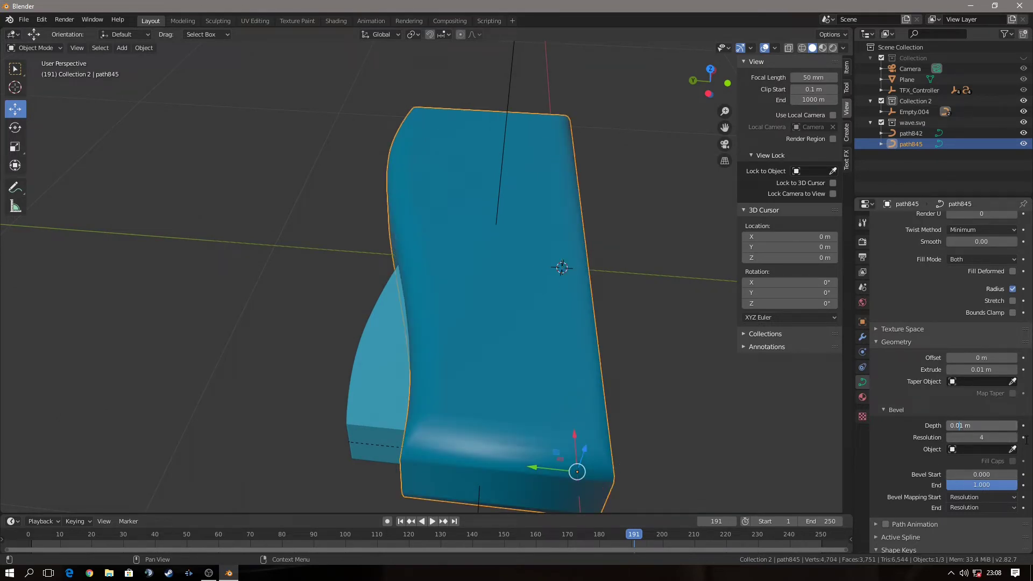
text(0)
key(Return)
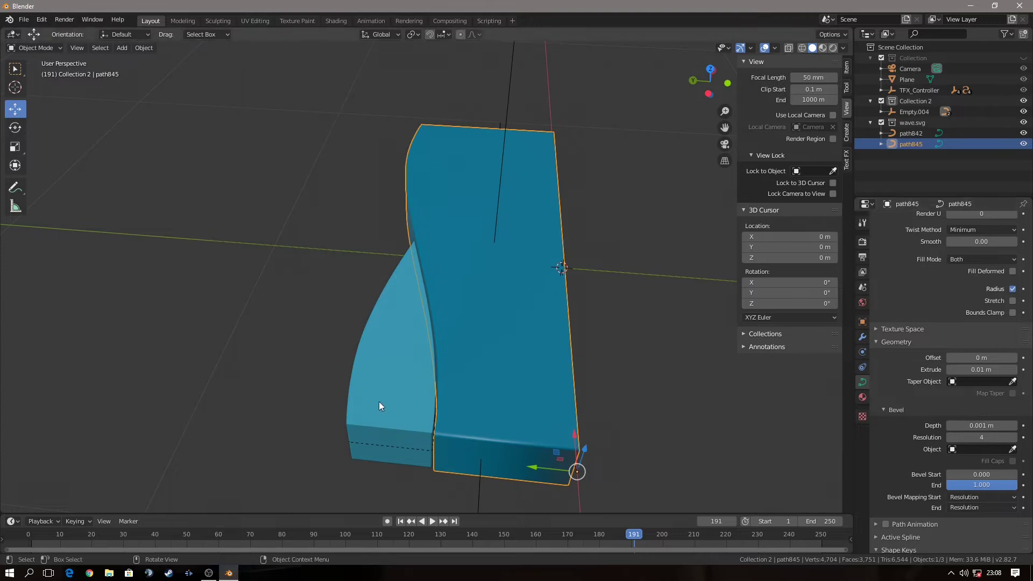
click(380, 406)
click(973, 425)
text(0)
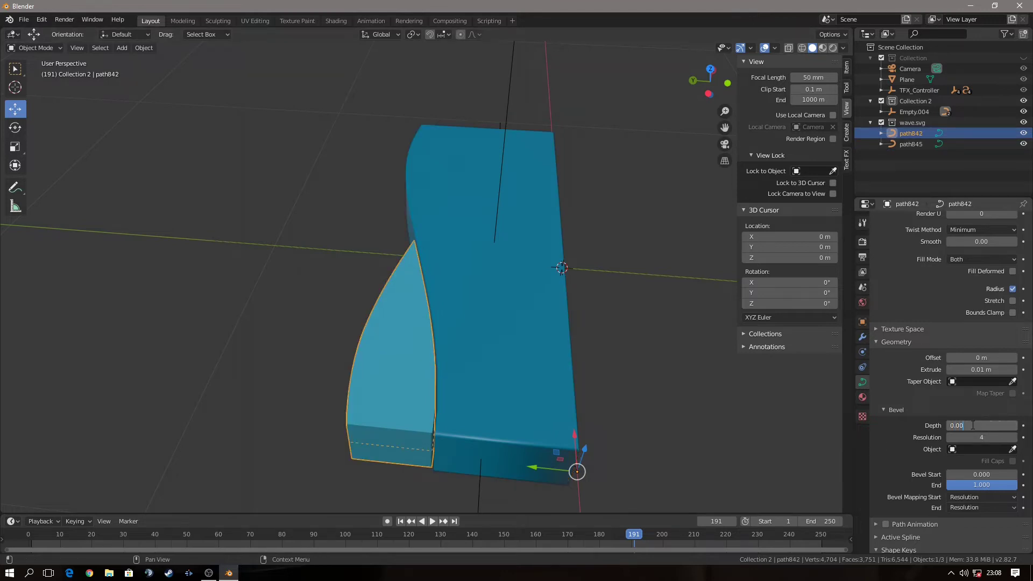
key(Return)
- Orbit in close to inspect the bevelled wave edges and deselect everything
mouse_move(581, 447)
middle_down()
mouse_move(624, 344)
mouse_move(612, 375)
mouse_move(549, 373)
mouse_move(703, 427)
middle_up()
scroll(458, 379, up, 5)
scroll(458, 377, down, 5)
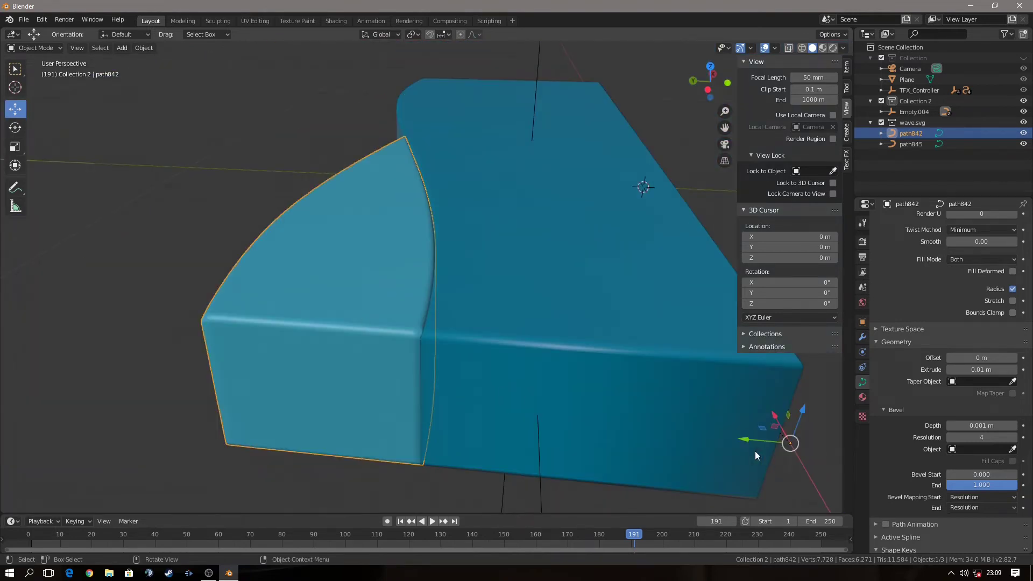
drag(744, 439, 708, 439)
mouse_move(708, 438)
middle_down()
mouse_move(641, 466)
mouse_move(502, 477)
middle_up()
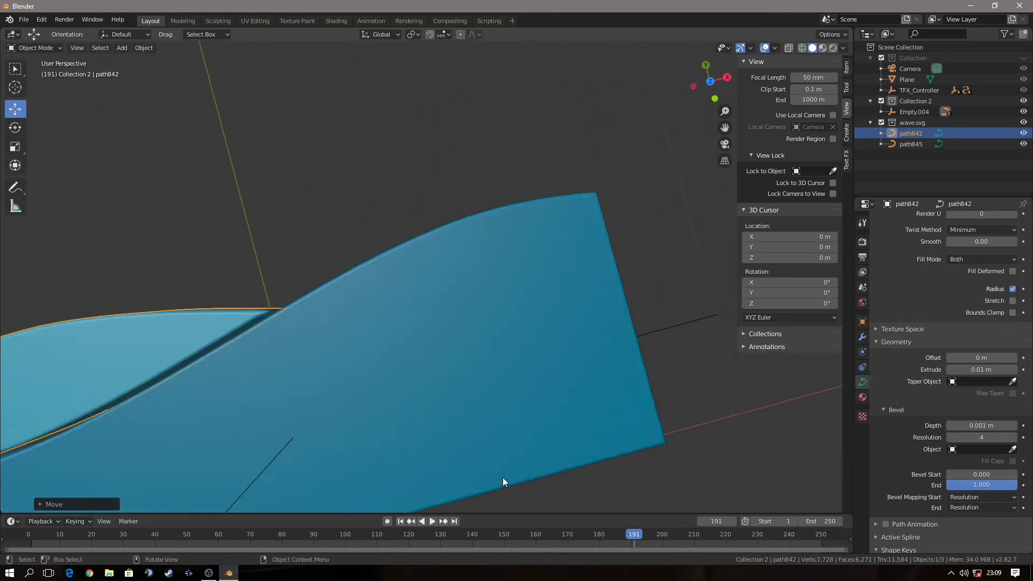
scroll(503, 477, down, 5)
click(538, 427)
mouse_move(540, 422)
middle_down()
mouse_move(529, 420)
mouse_move(600, 377)
mouse_move(467, 261)
middle_up()
- Rotate Empty.004 90° about X to stand the wave upright
click(434, 254)
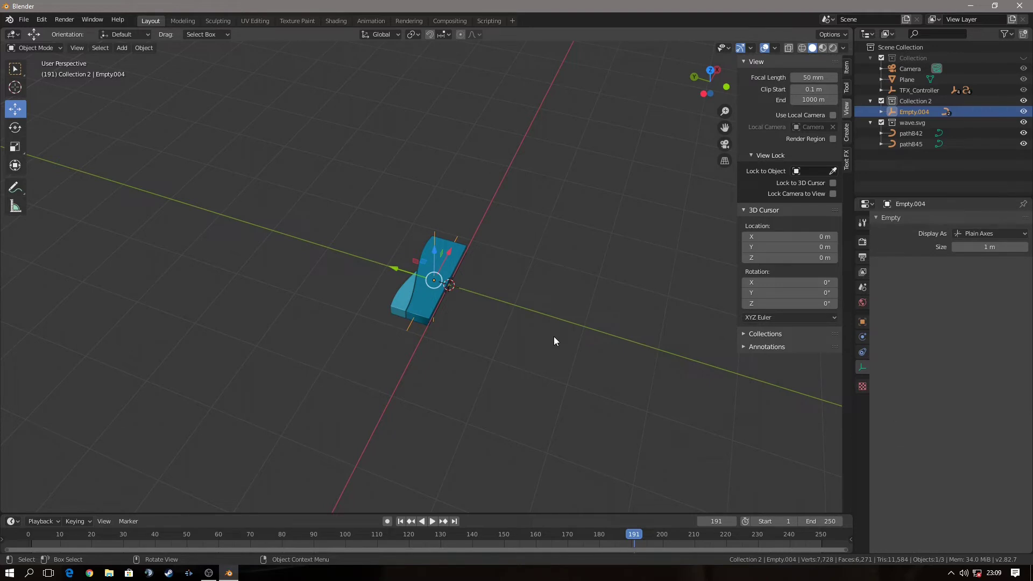
text(rx)
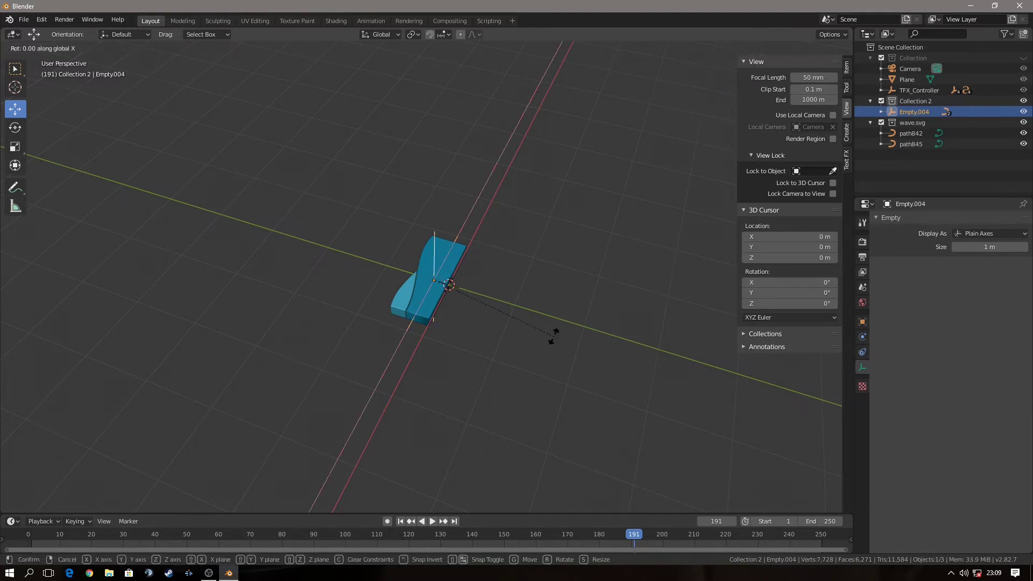
text(90)
key(Return)
middle_drag(545, 354, 491, 342)
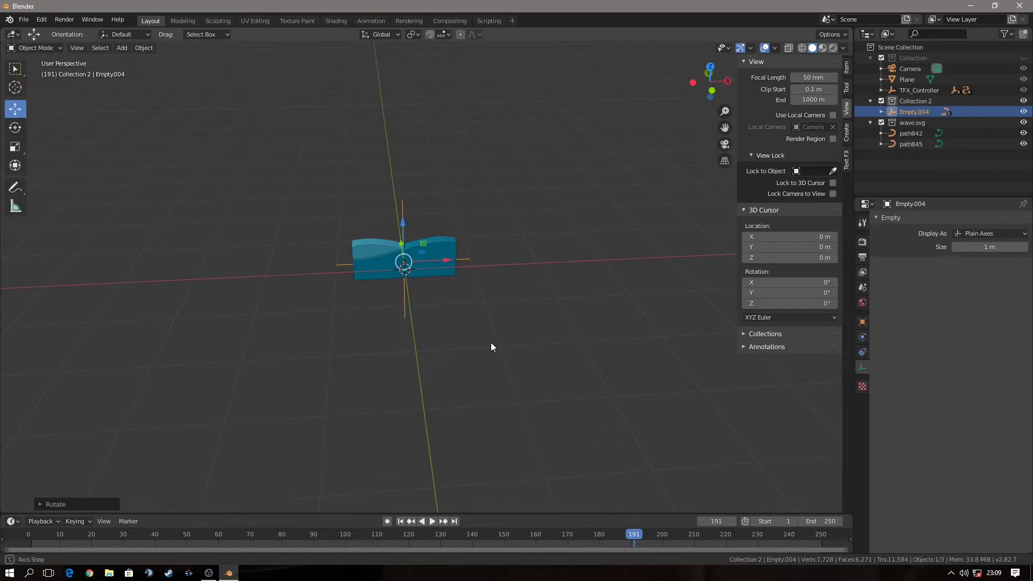
scroll(536, 314, up, 3)
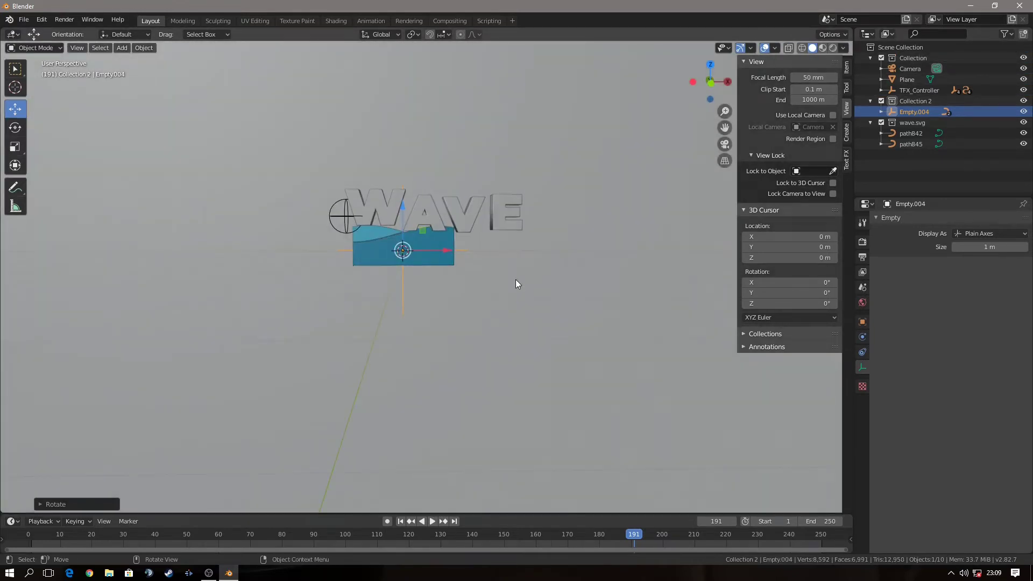
- In camera view, centre the wave below WAVE, enlarge it about 2.044×, and apply scale
key(KP_0)
drag(409, 215, 410, 280)
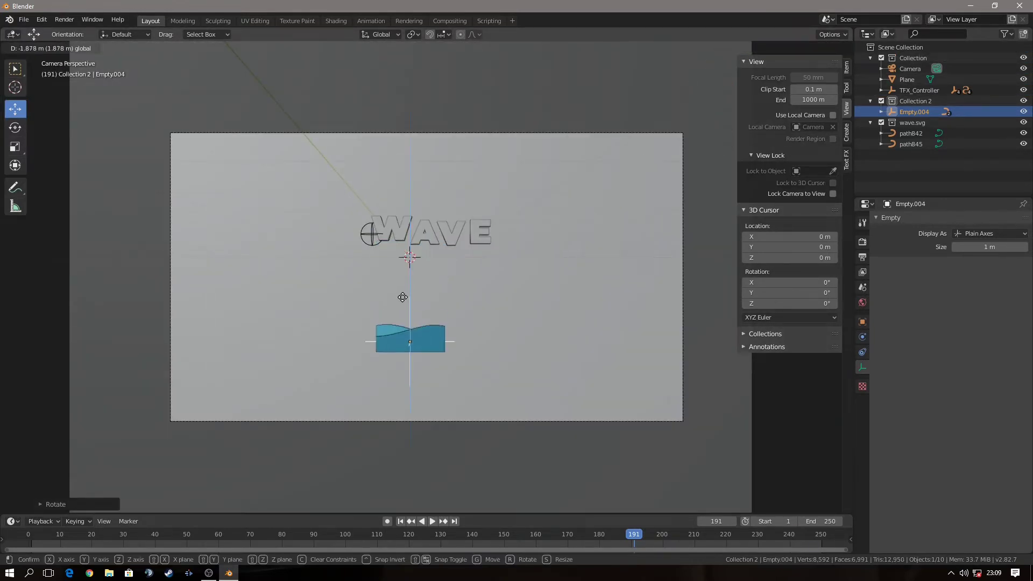
drag(455, 326, 471, 331)
scroll(471, 332, up, 1)
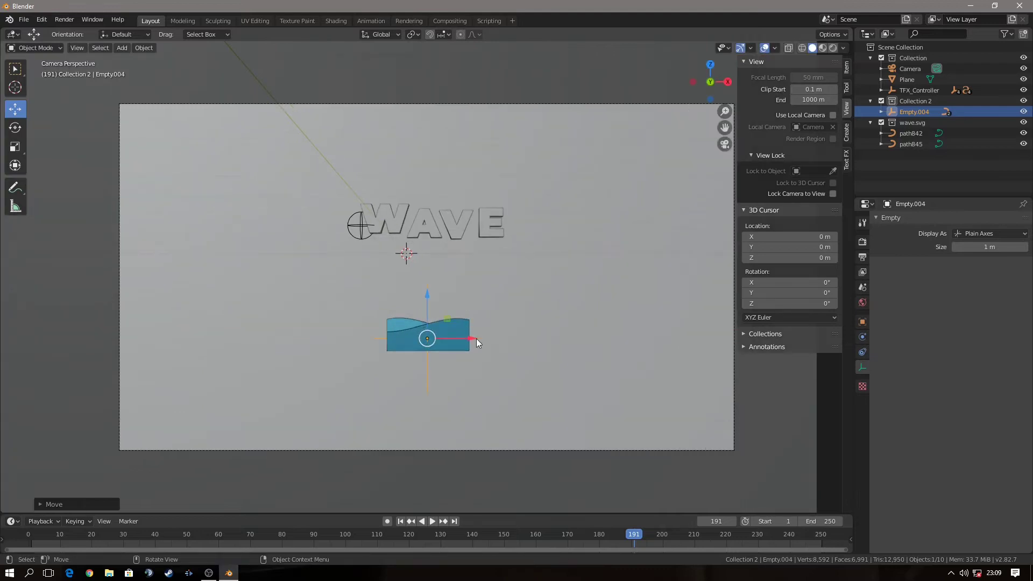
key(s)
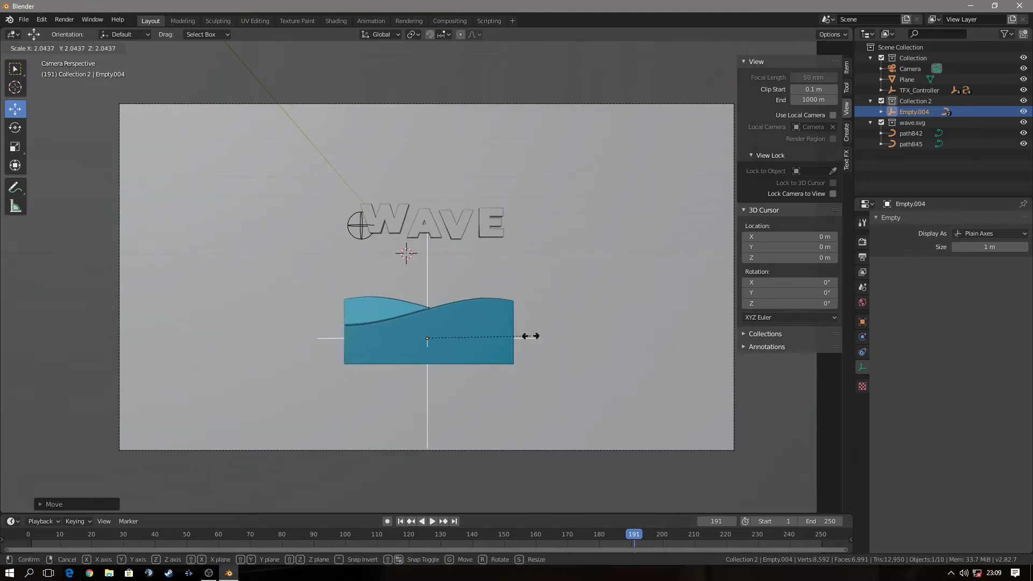
click(531, 336)
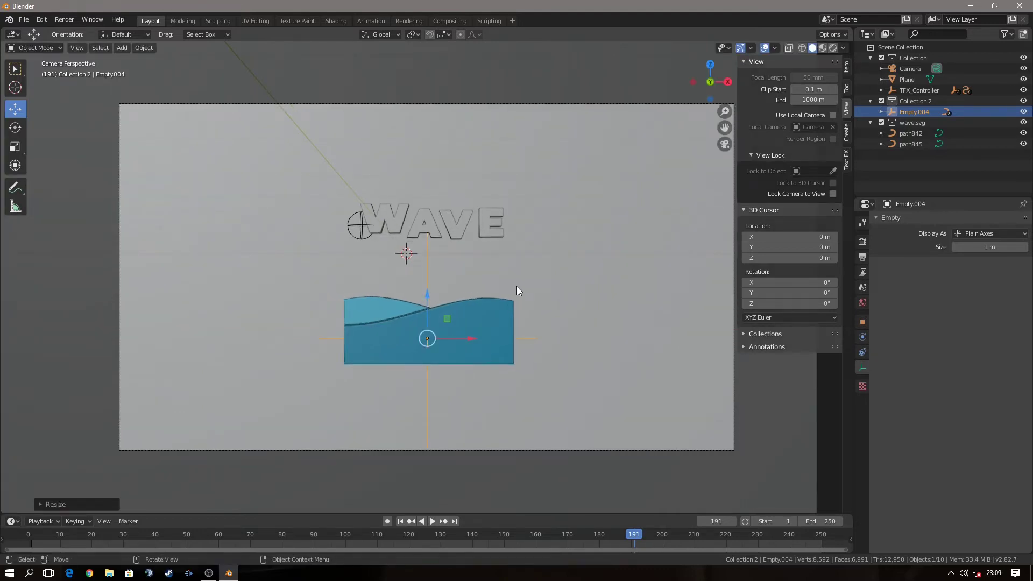
click(863, 322)
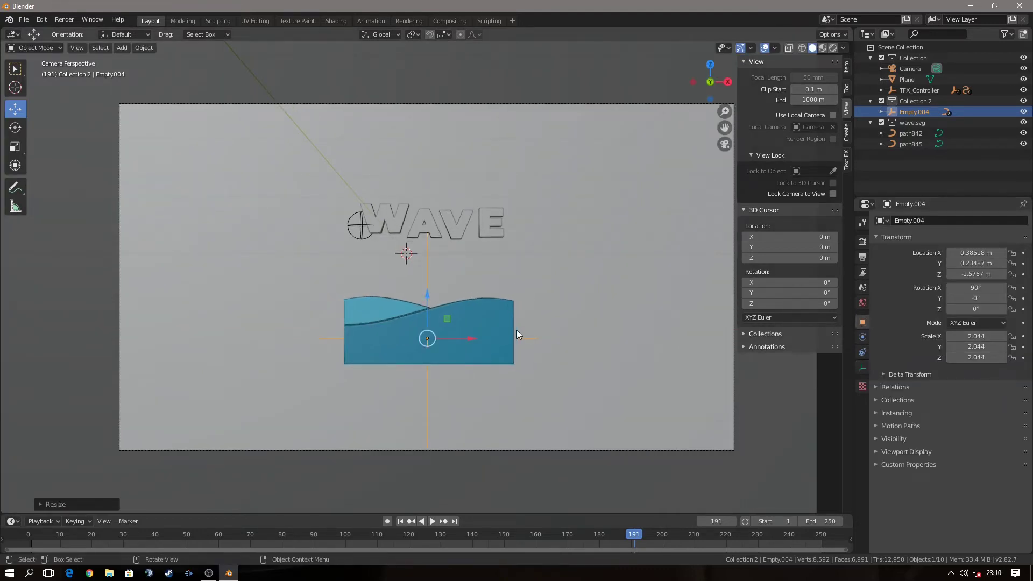
key(ctrl+a)
click(533, 394)
- Select TFX_Controller and preview the animation through the camera, stopping at frame 8
mouse_move(487, 414)
middle_down()
mouse_move(570, 412)
mouse_move(435, 401)
mouse_move(609, 367)
middle_up()
scroll(609, 367, up, 5)
click(321, 214)
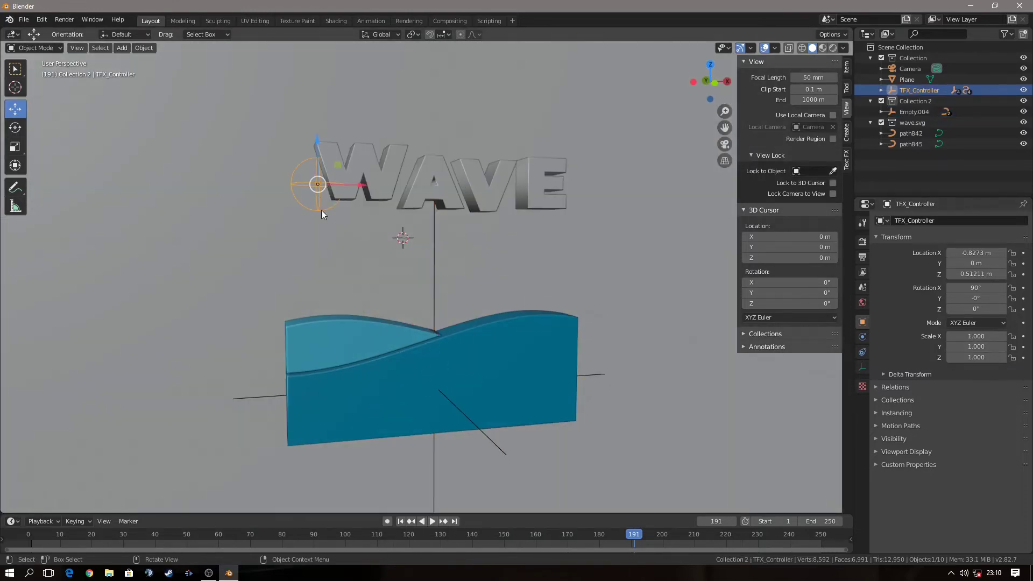
scroll(603, 308, down, 5)
key(space)
key(KP_0)
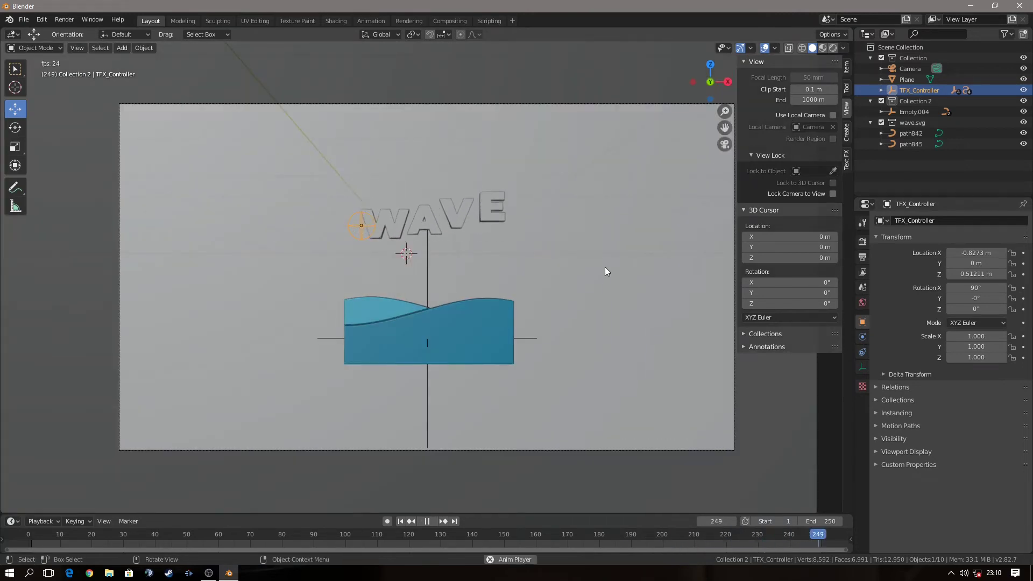
key(space)
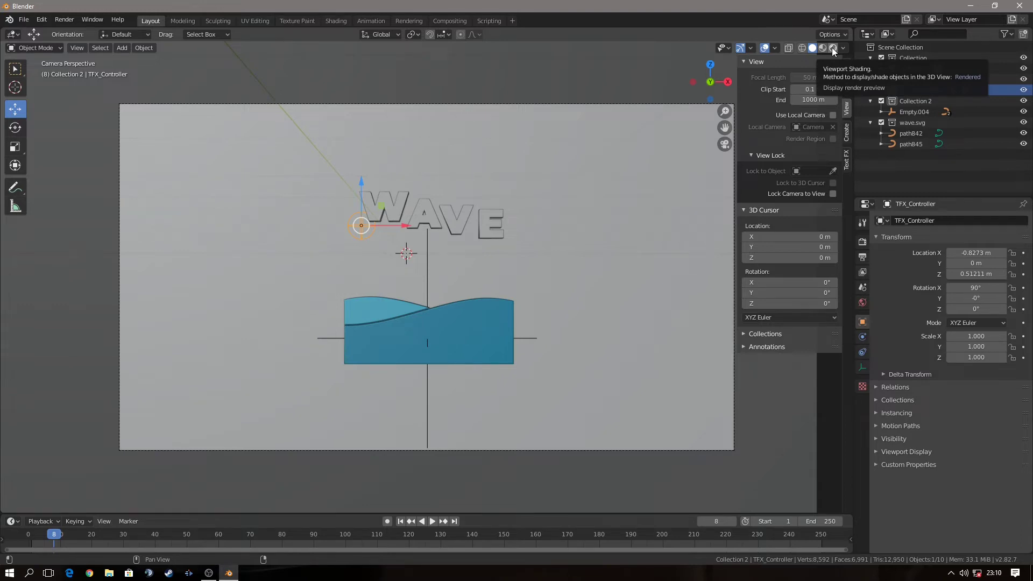
- Switch to Rendered shading and set the World Color to Environment Texture
click(833, 49)
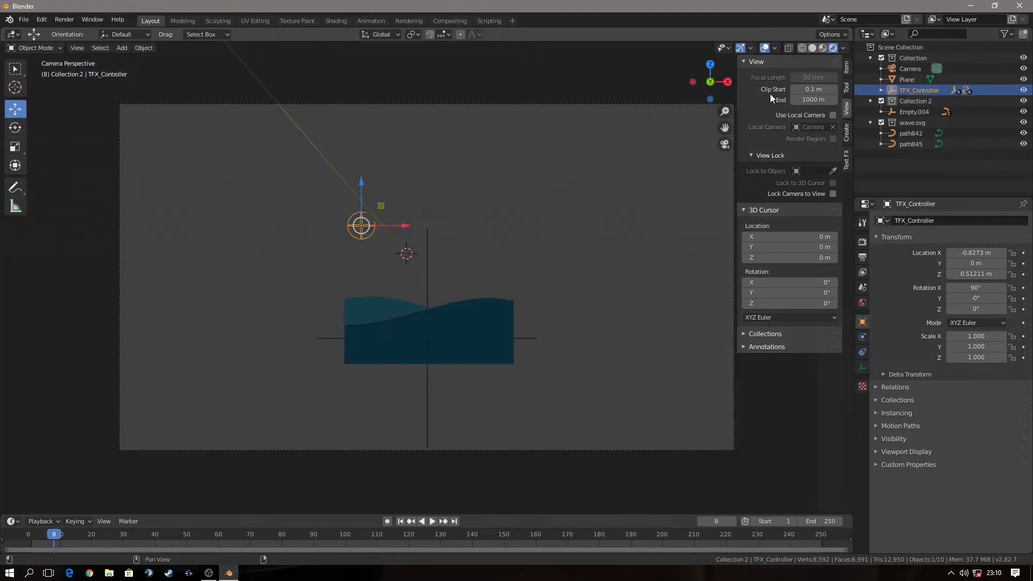
mouse_move(420, 338)
middle_down()
mouse_move(395, 391)
mouse_move(596, 389)
middle_up()
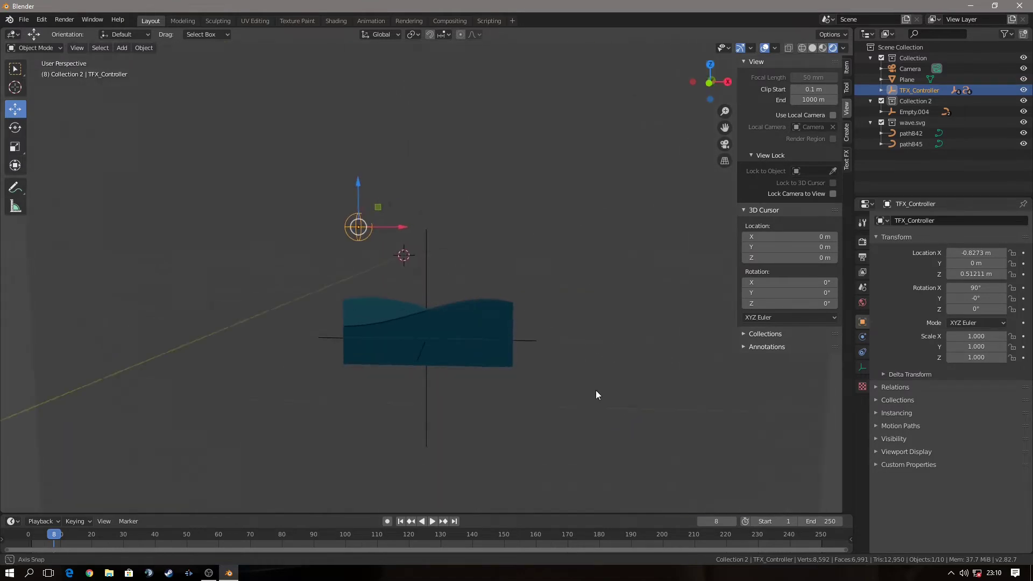
click(862, 304)
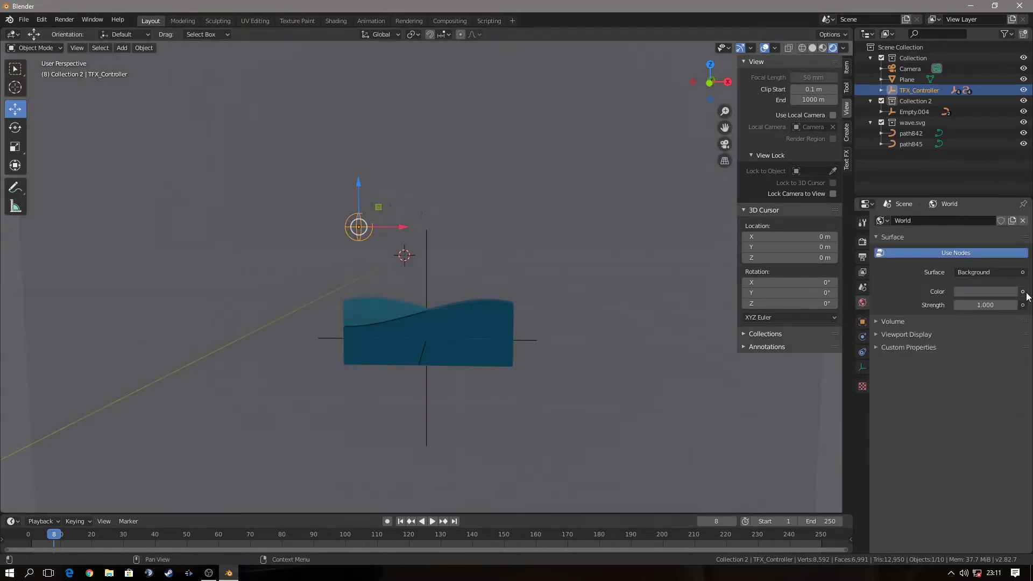
click(1023, 291)
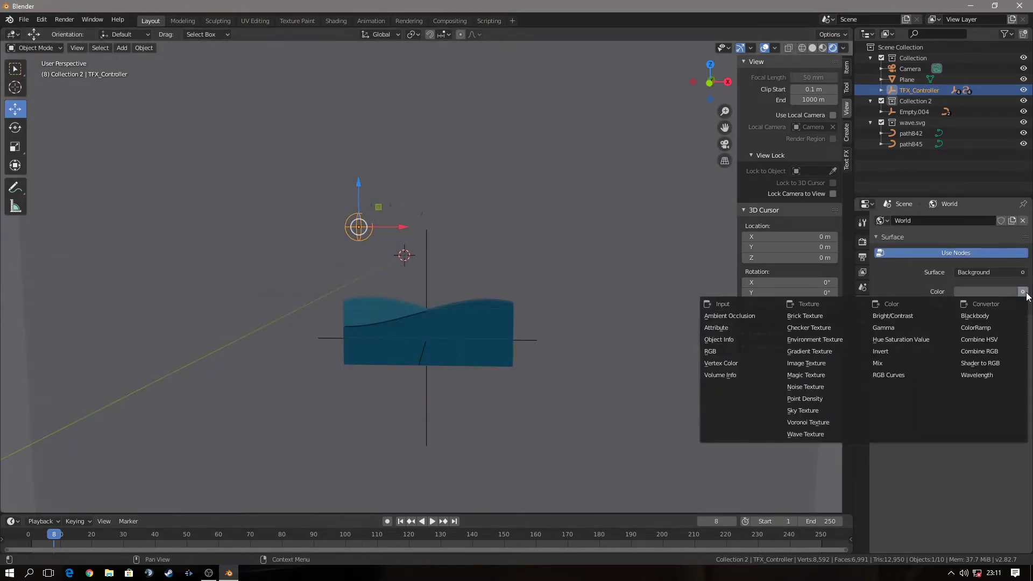
click(808, 343)
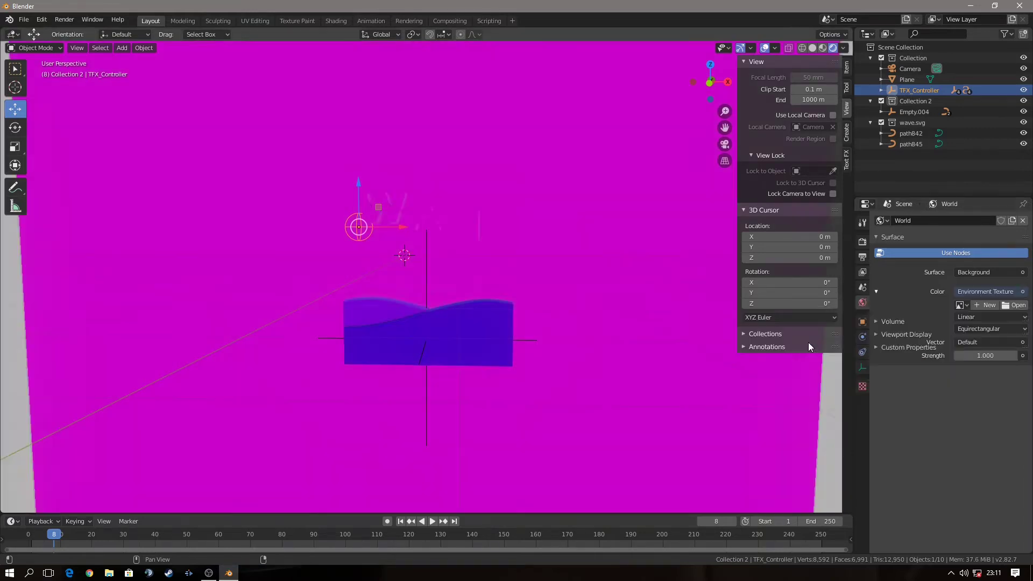
- Load white_cliff_top_4k (1).hdr from Desktop\projekty blenderkowe and return to camera view
click(1015, 305)
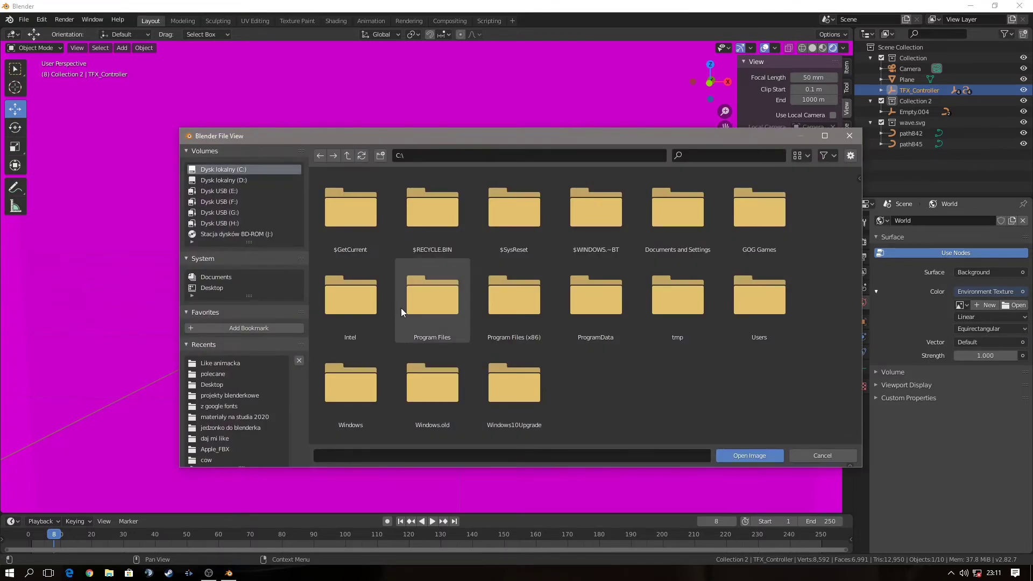
click(211, 288)
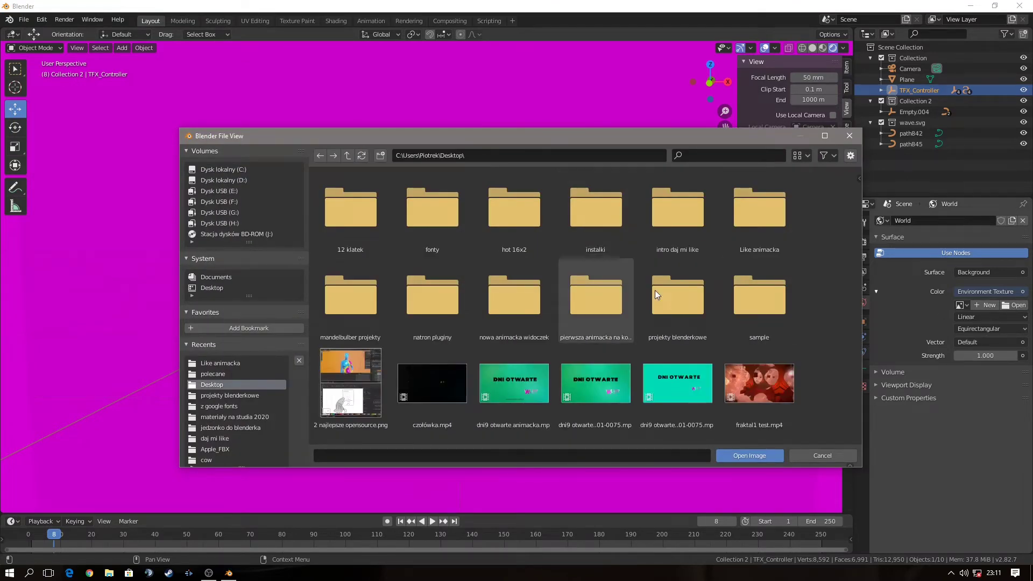
double_click(692, 299)
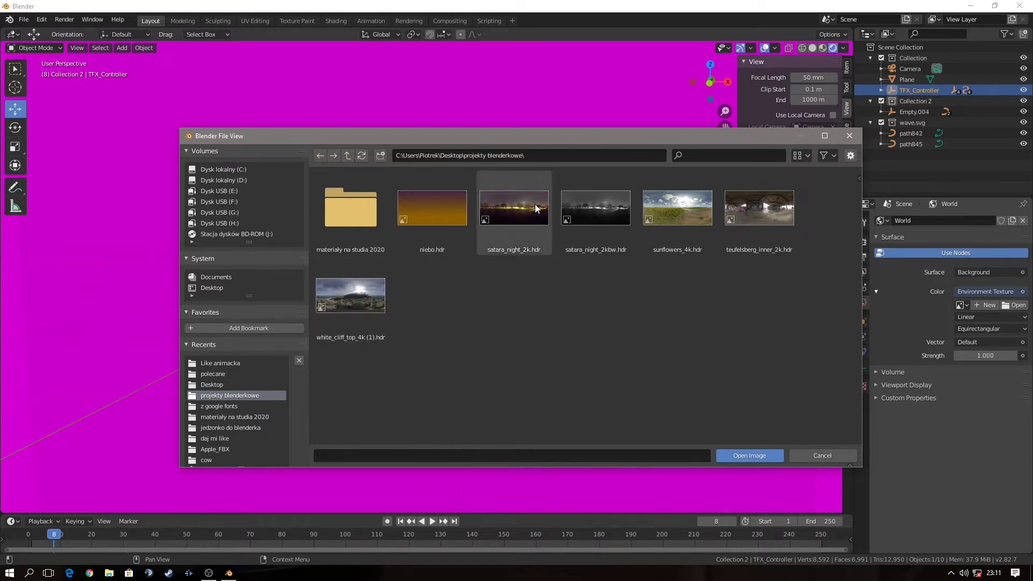
double_click(344, 298)
mouse_move(547, 415)
middle_down()
mouse_move(677, 420)
mouse_move(72, 410)
mouse_move(228, 415)
mouse_move(72, 408)
mouse_move(404, 293)
middle_up()
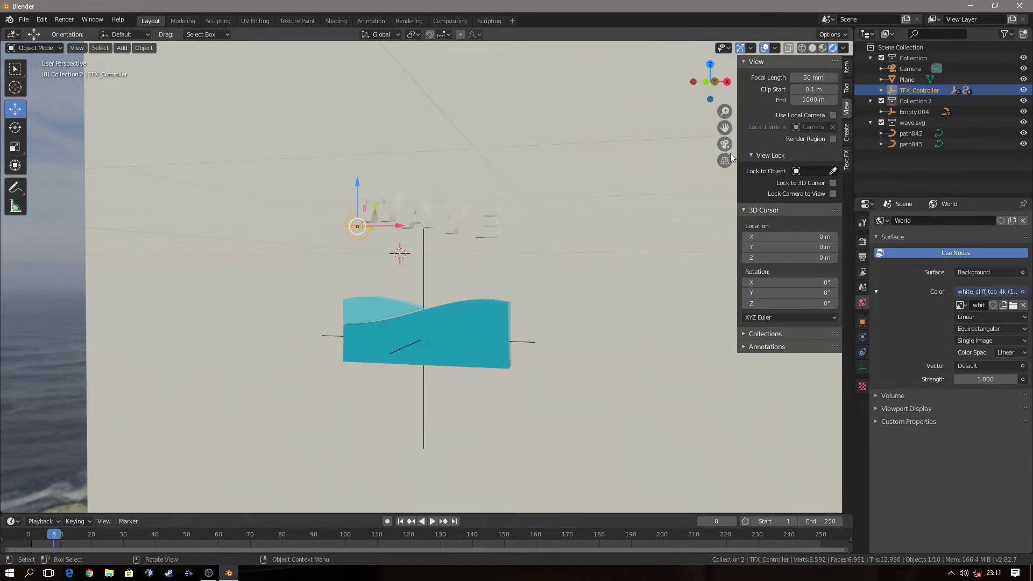
click(725, 145)
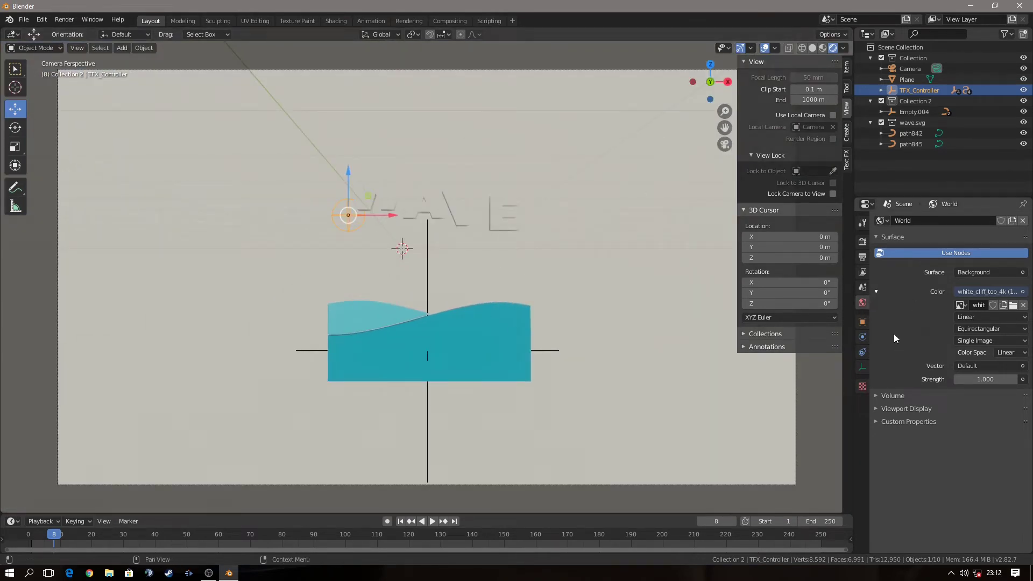
- Give the W letter a new blue material with metallic 0.158 and roughness 0.133
click(385, 204)
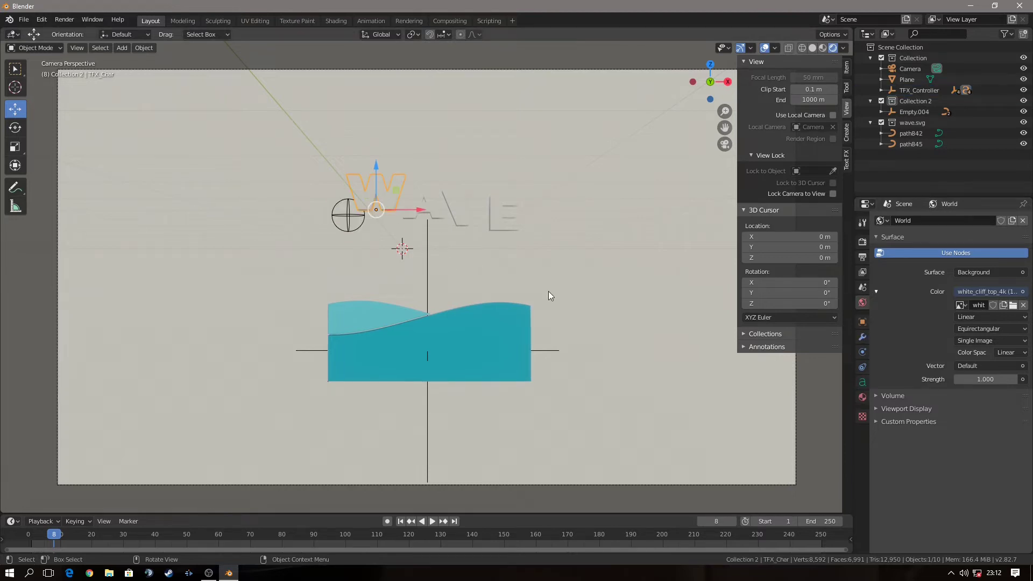
click(863, 397)
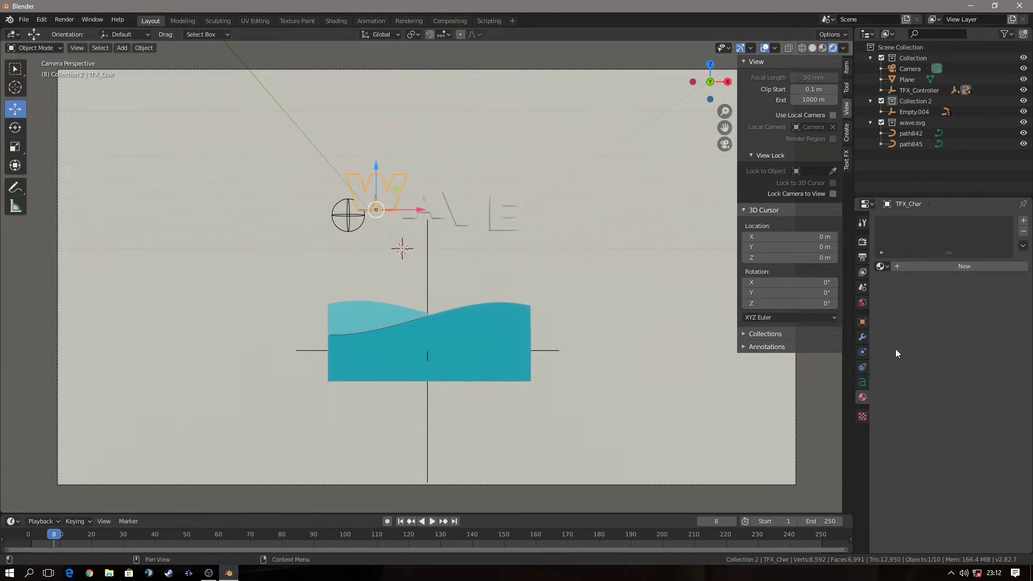
click(917, 266)
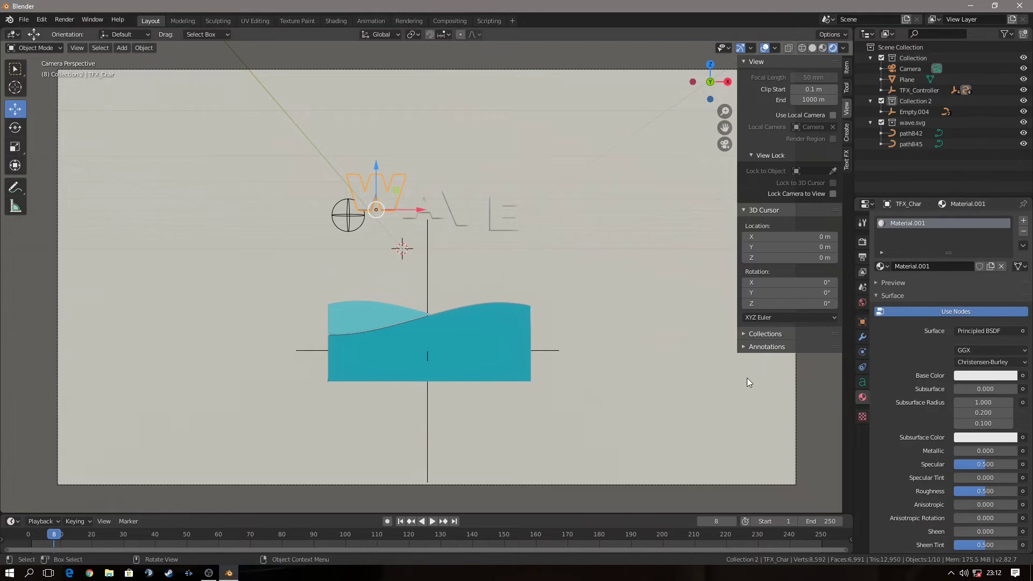
click(980, 375)
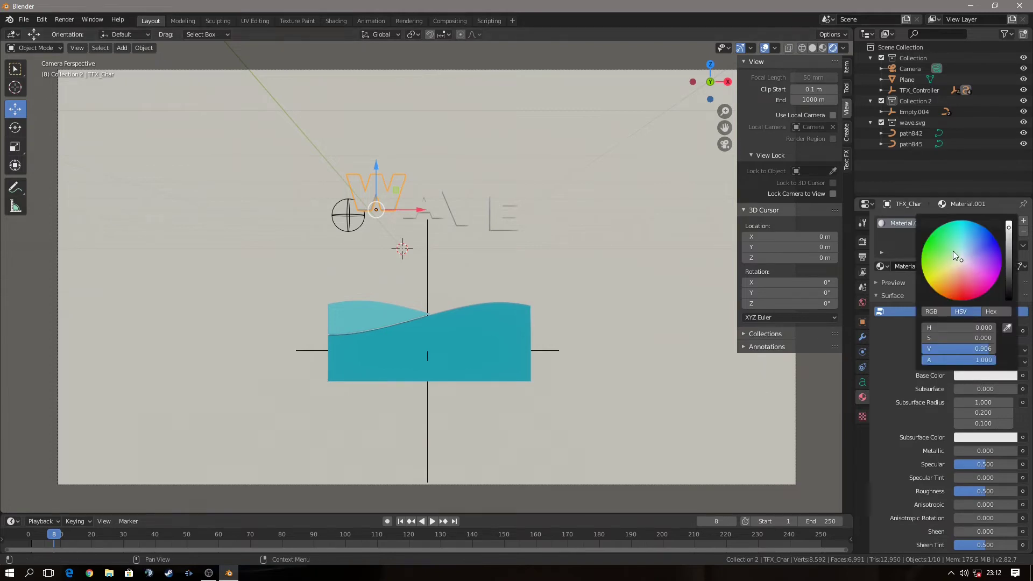
drag(954, 256, 979, 223)
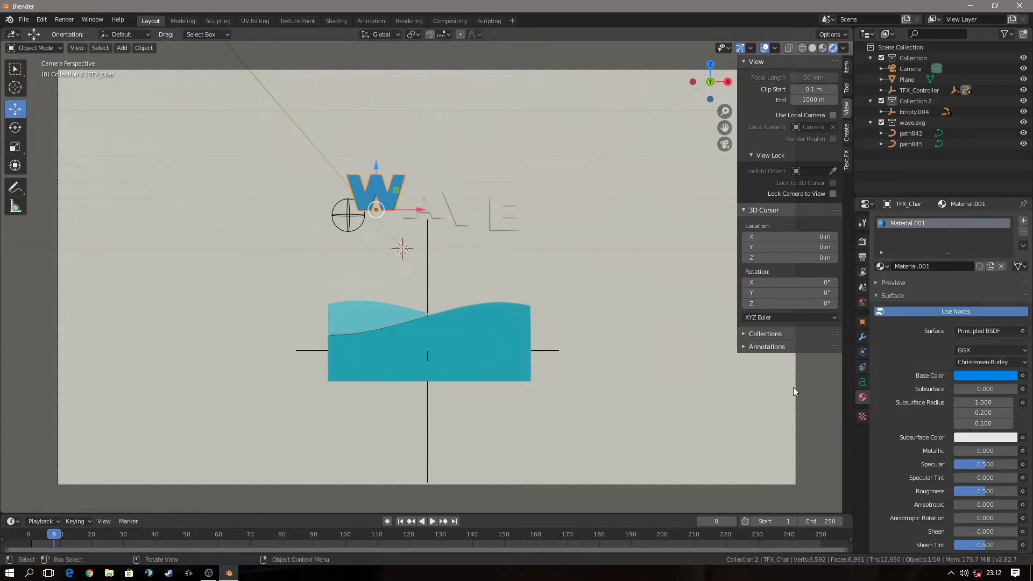
mouse_move(959, 450)
mouse_down()
mouse_move(985, 451)
mouse_move(964, 451)
mouse_up()
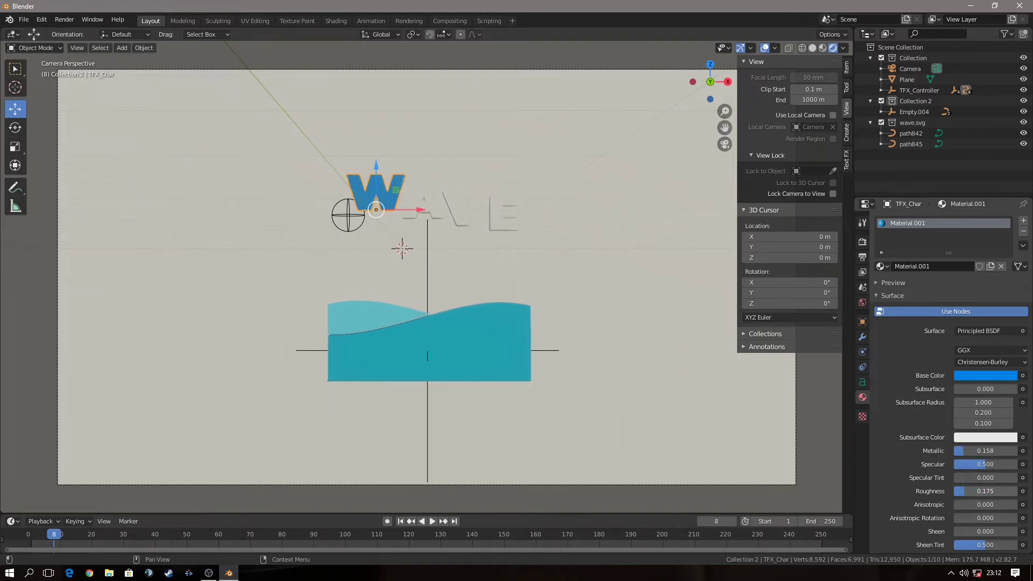
drag(966, 491, 962, 491)
- Select all four letters with W active and copy its blue material to the others
mouse_move(378, 223)
middle_down()
mouse_move(425, 245)
mouse_move(262, 254)
mouse_move(298, 325)
mouse_move(367, 266)
mouse_move(576, 171)
middle_up()
click(575, 172)
click(507, 170)
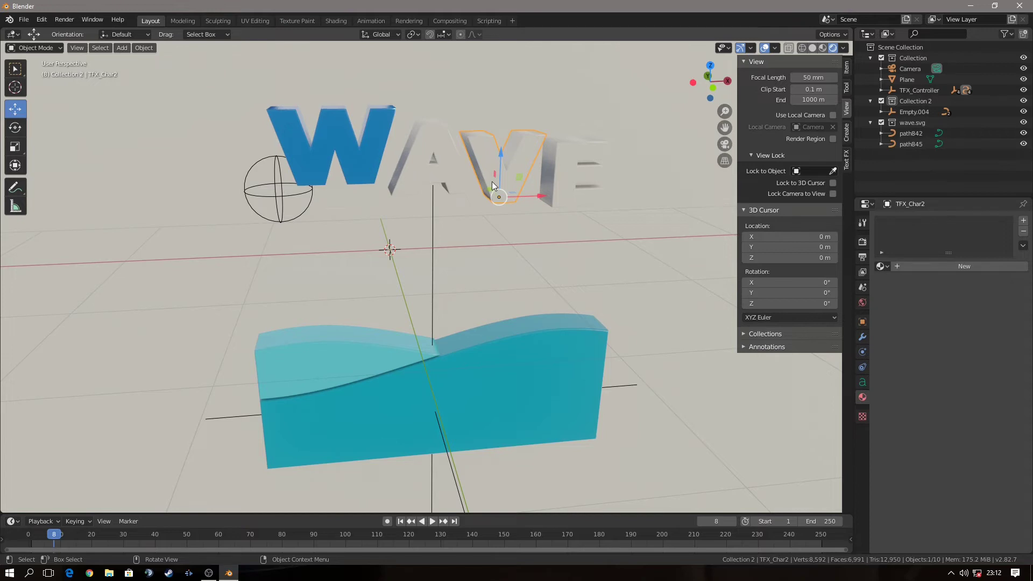
click(563, 188)
shift+click(512, 183)
shift+click(435, 176)
shift+click(356, 160)
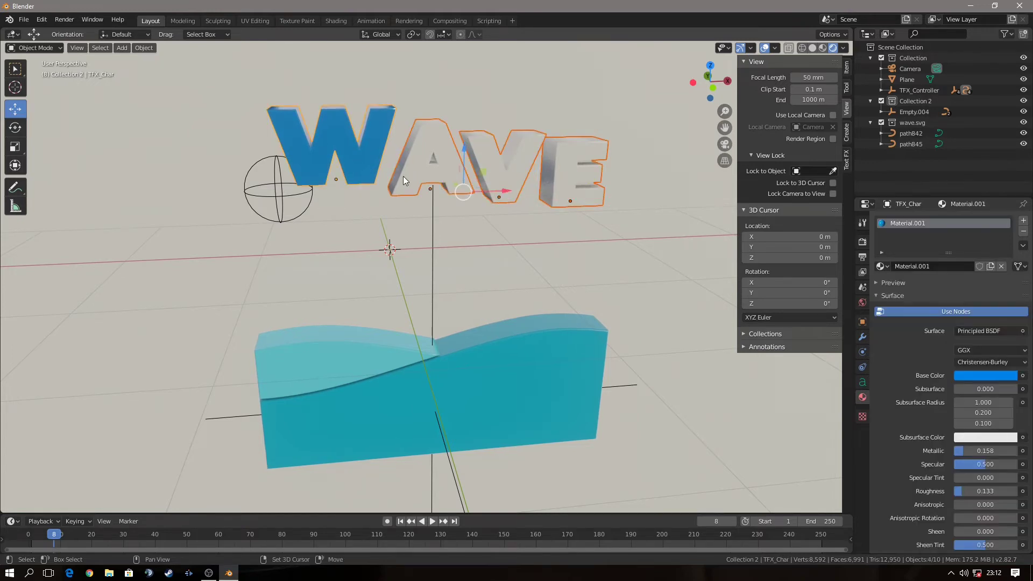
click(1024, 245)
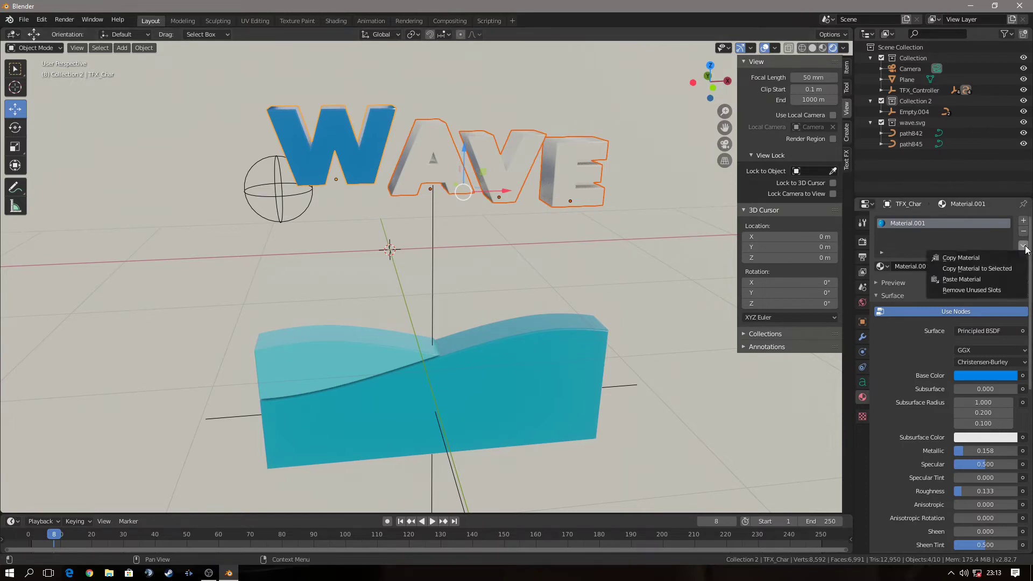
click(978, 258)
click(1024, 245)
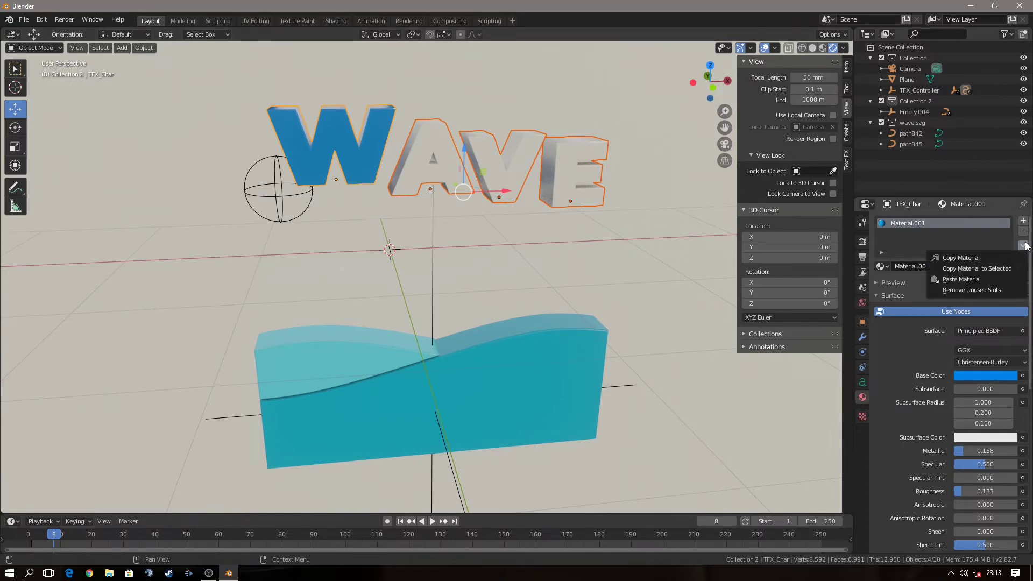
click(987, 269)
click(566, 238)
mouse_move(566, 238)
middle_down()
mouse_move(531, 257)
mouse_move(599, 296)
mouse_move(620, 176)
middle_up()
- Give the backdrop plane a new orange material with roughness lowered to 0.092
scroll(653, 331, down, 5)
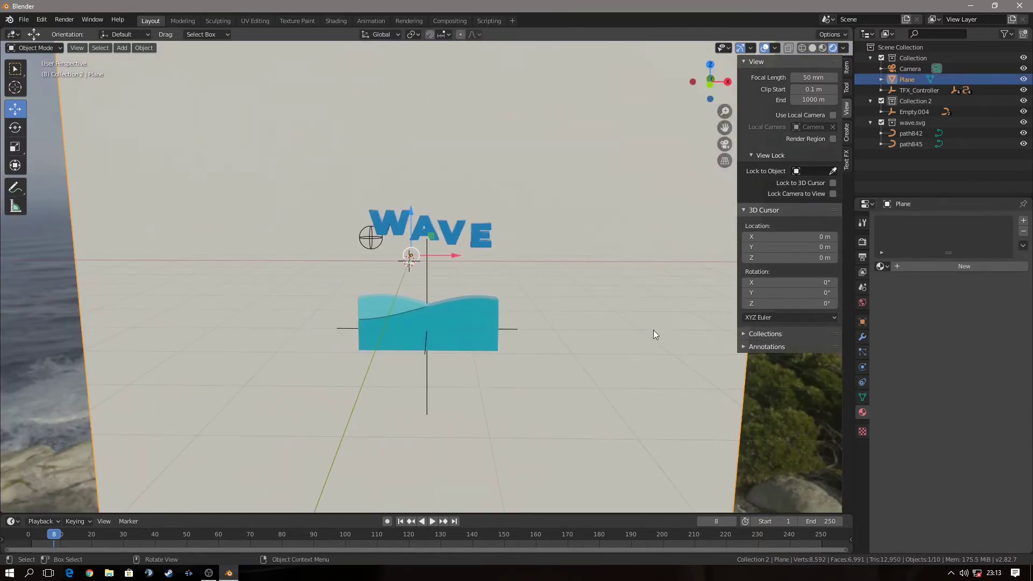
click(964, 266)
click(985, 375)
drag(957, 274, 937, 292)
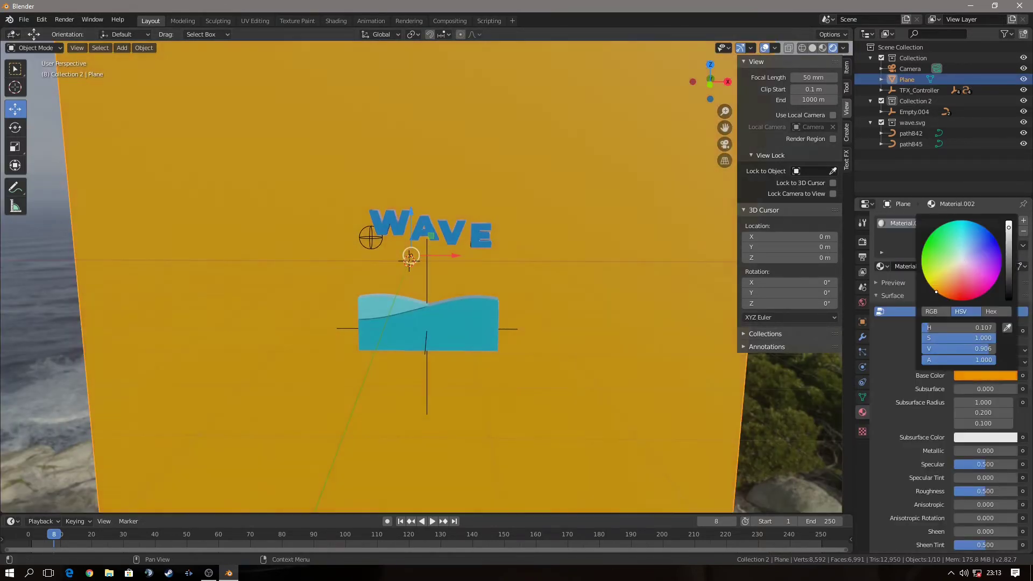
mouse_move(519, 328)
middle_down()
mouse_move(496, 294)
mouse_move(553, 325)
middle_up()
scroll(553, 326, up, 4)
mouse_move(971, 491)
mouse_down()
mouse_move(936, 490)
mouse_move(971, 491)
mouse_up()
middle_drag(709, 409, 567, 407)
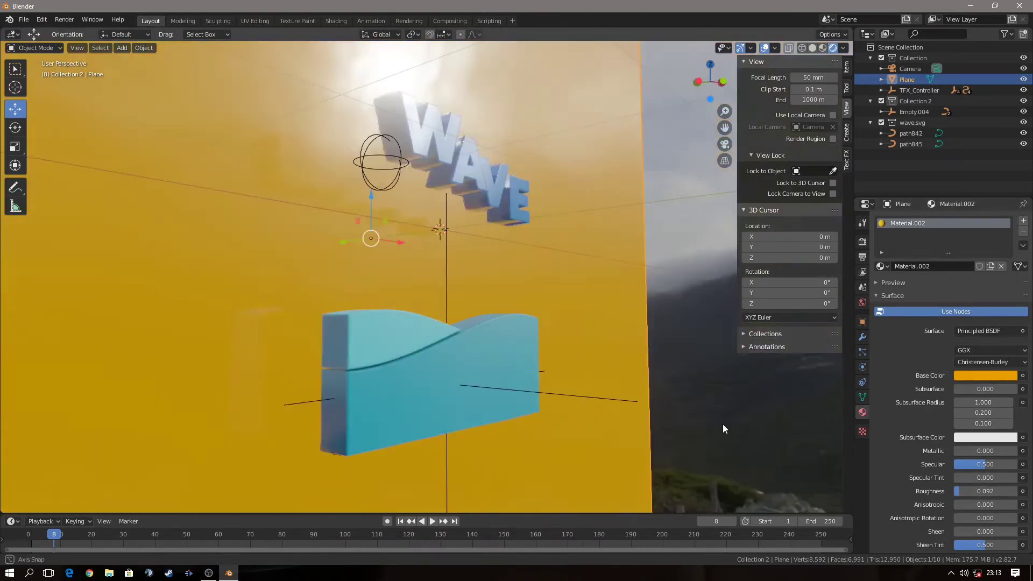
click(725, 145)
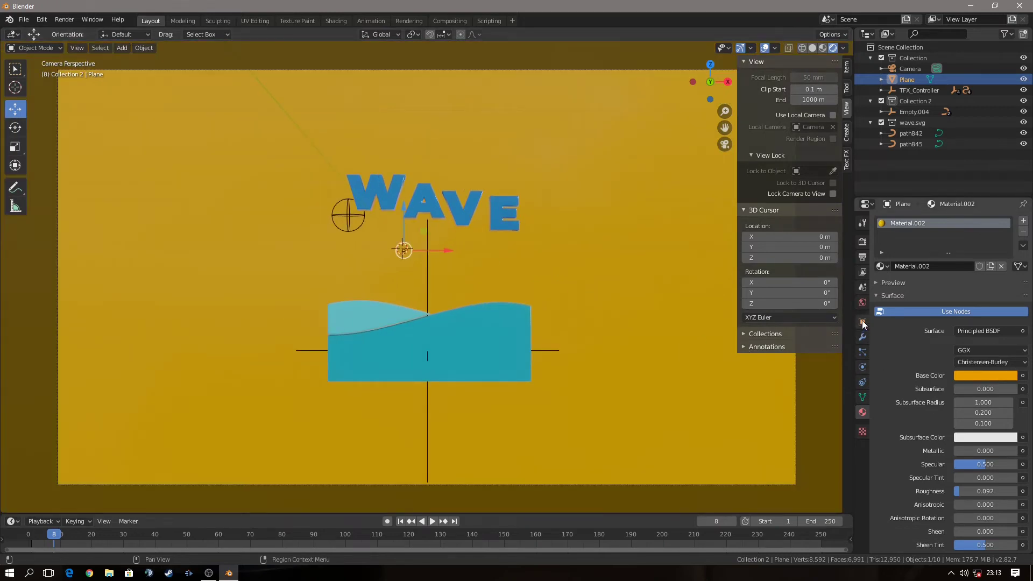
- Lower the world lighting strength and set the colour management Look to High Contrast
click(862, 303)
click(958, 380)
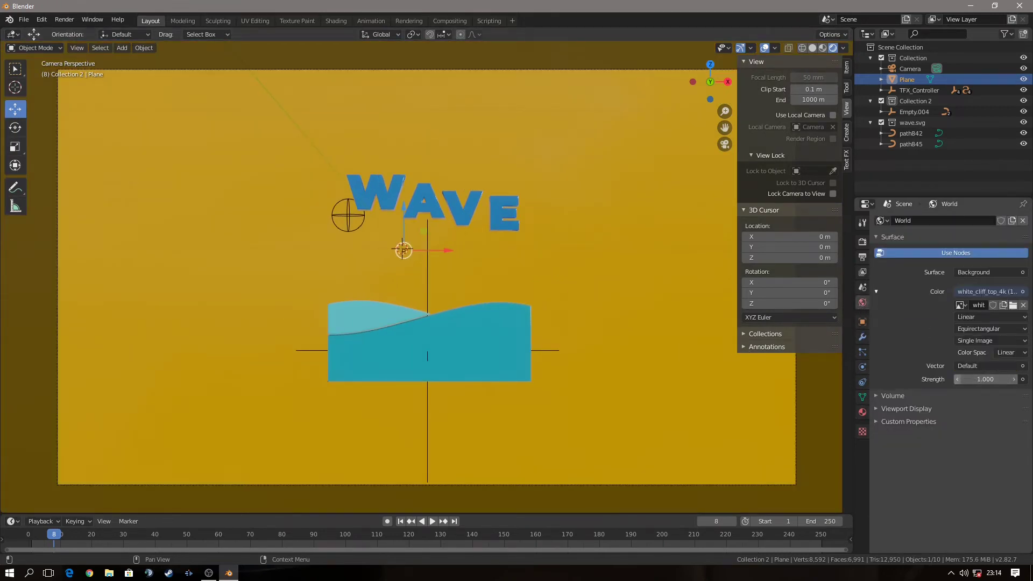
click(957, 380)
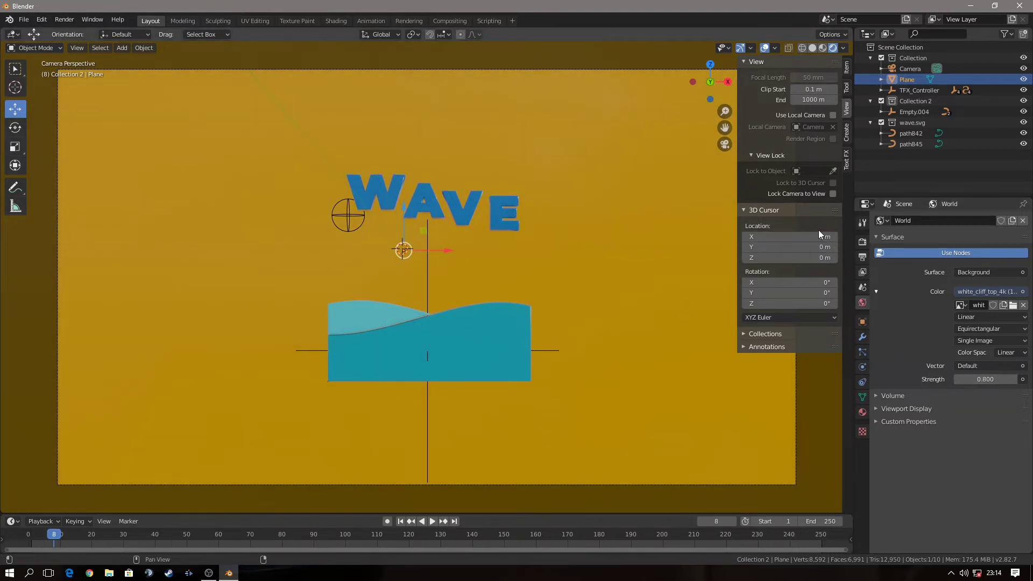
click(865, 243)
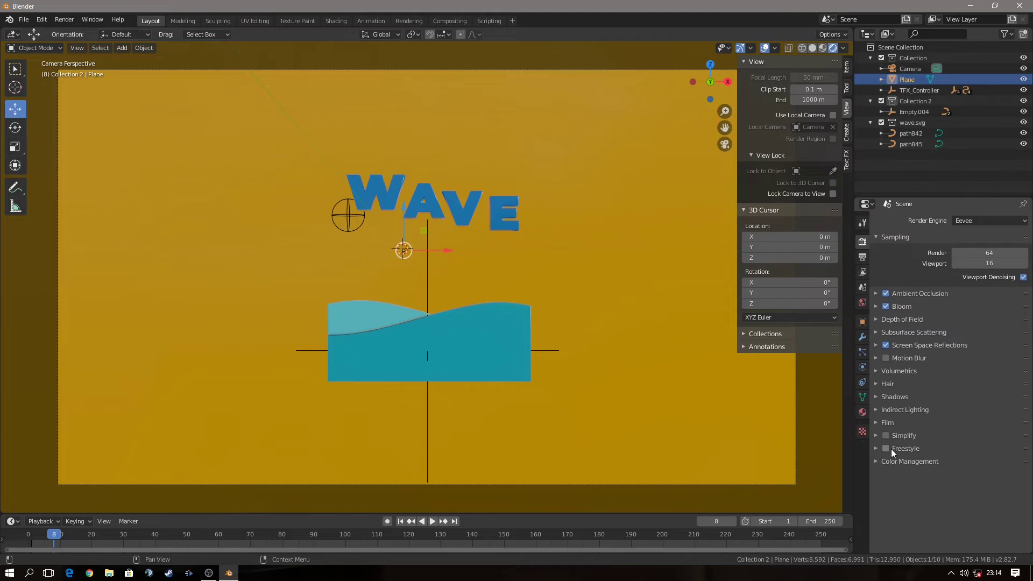
click(875, 462)
scroll(896, 467, down, 1)
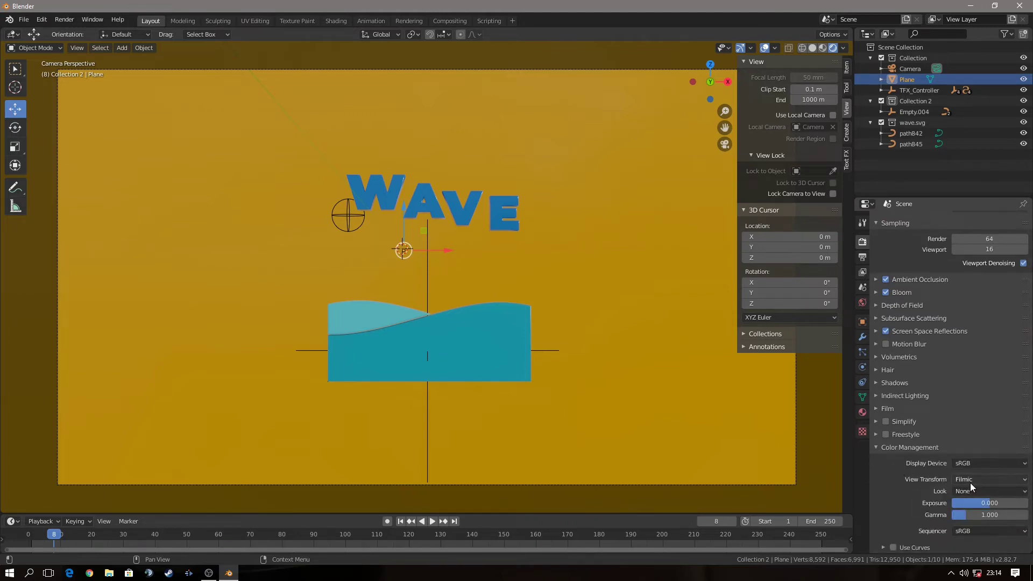
click(982, 491)
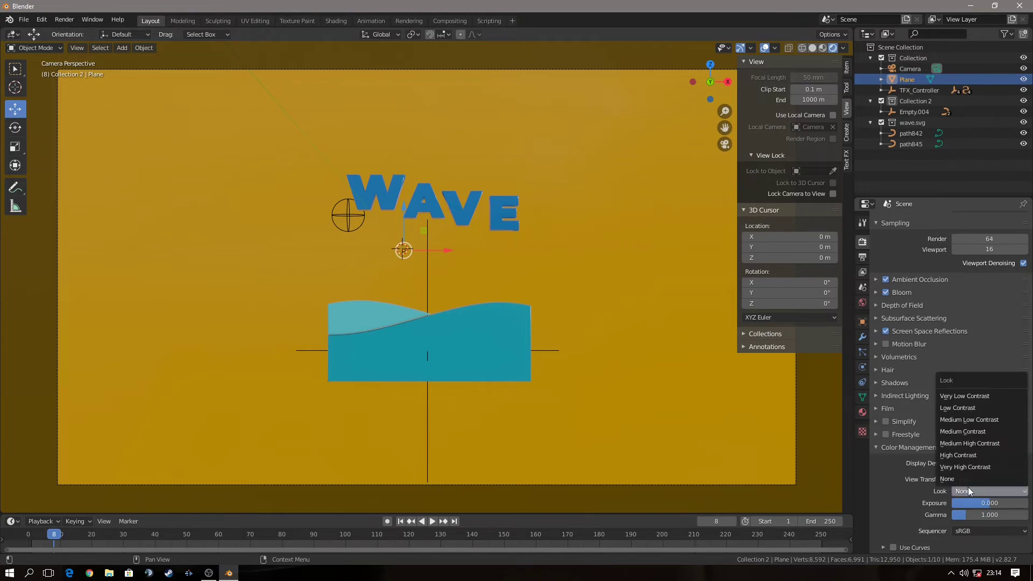
click(958, 455)
- Play the animation, then select both wave curves and bring up their object options
click(863, 413)
scroll(427, 419, down, 2)
scroll(436, 424, up, 3)
scroll(585, 309, down, 2)
key(space)
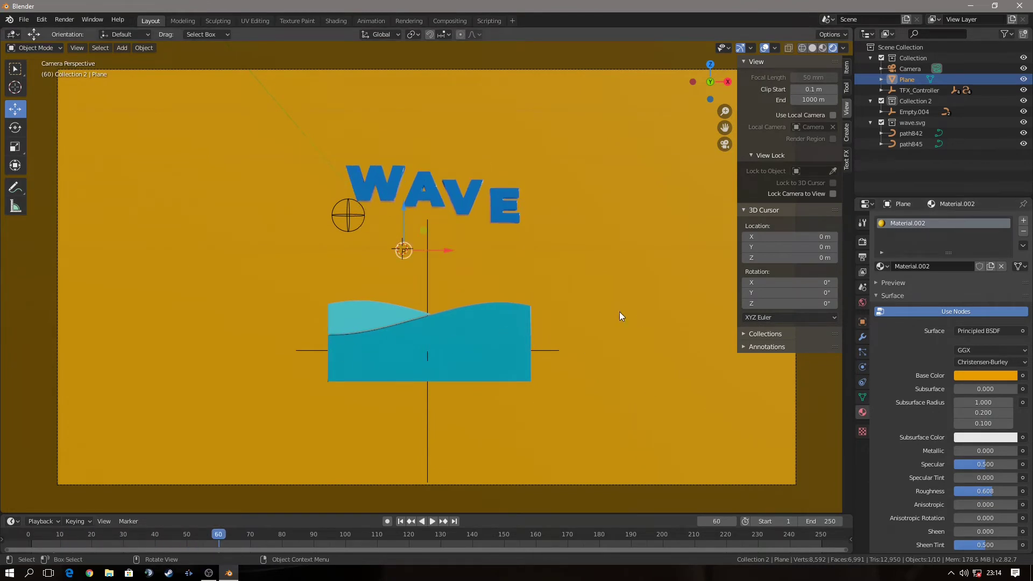
click(376, 346)
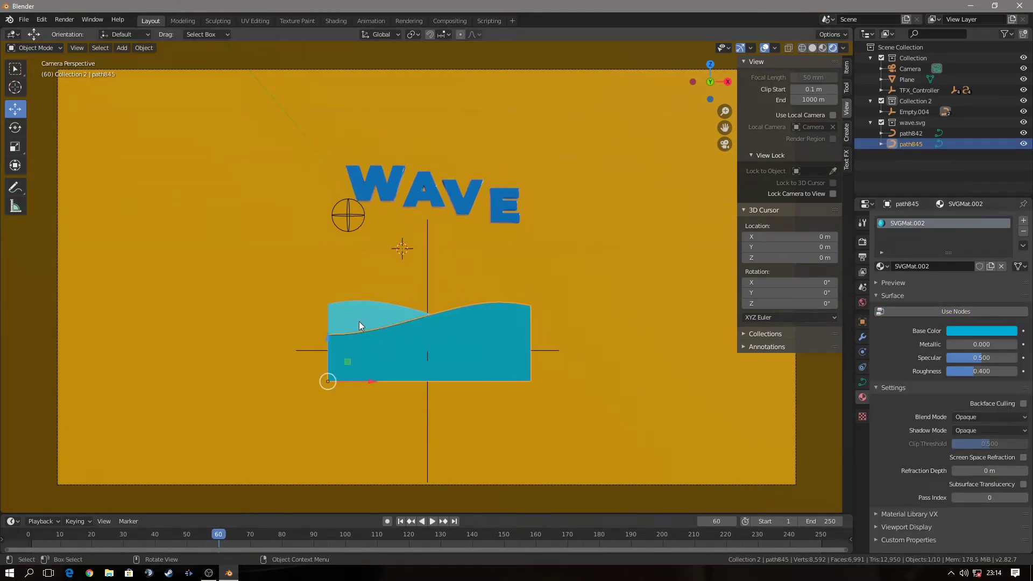
shift+click(360, 321)
right_click(360, 320)
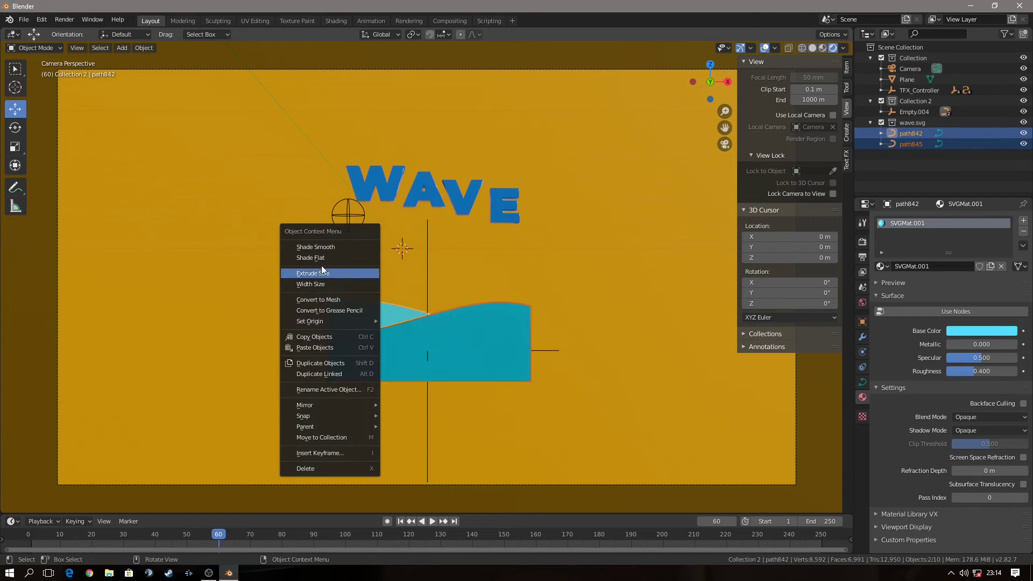
- In the Shading workspace, show the World shader nodes with a rendered viewport preview
click(325, 376)
click(330, 20)
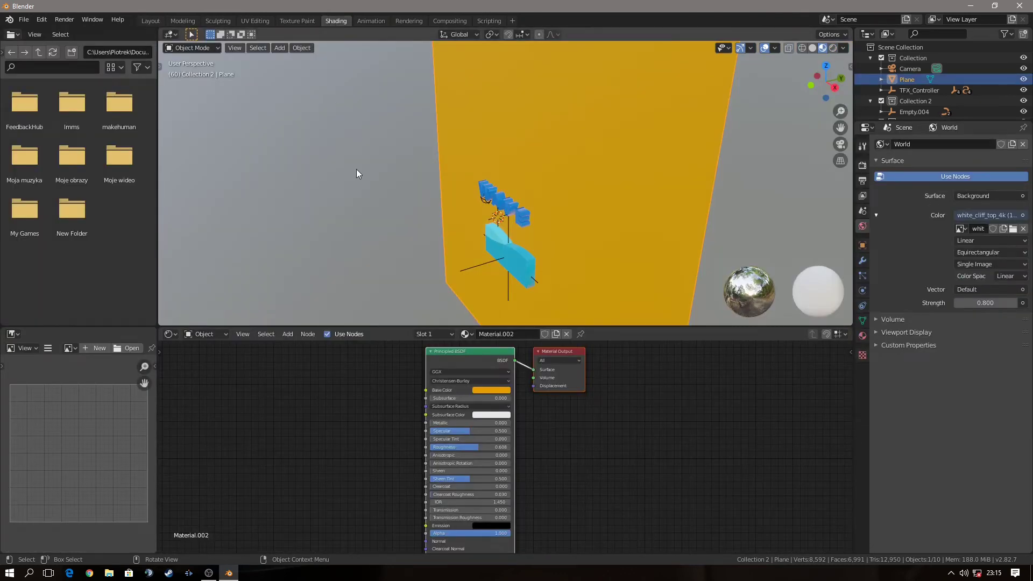
scroll(399, 458, up, 2)
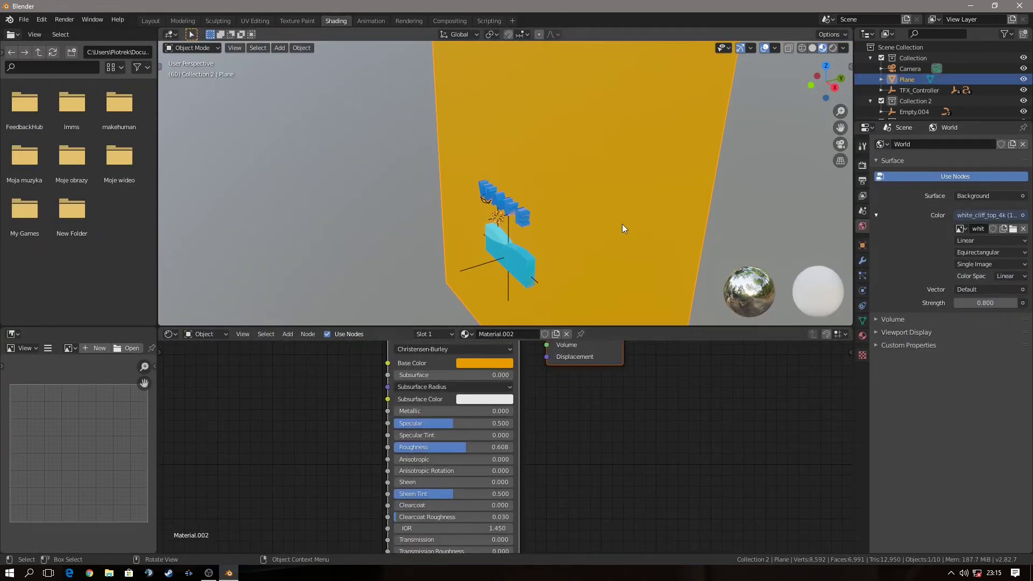
mouse_move(600, 215)
middle_down()
mouse_move(566, 189)
mouse_move(666, 188)
mouse_move(585, 245)
middle_up()
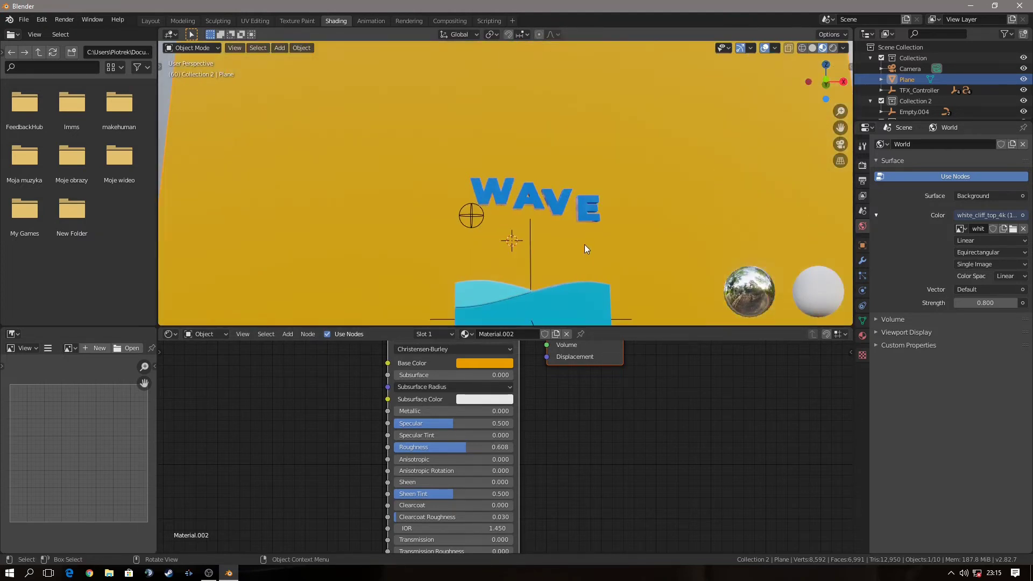
scroll(323, 236, down, 3)
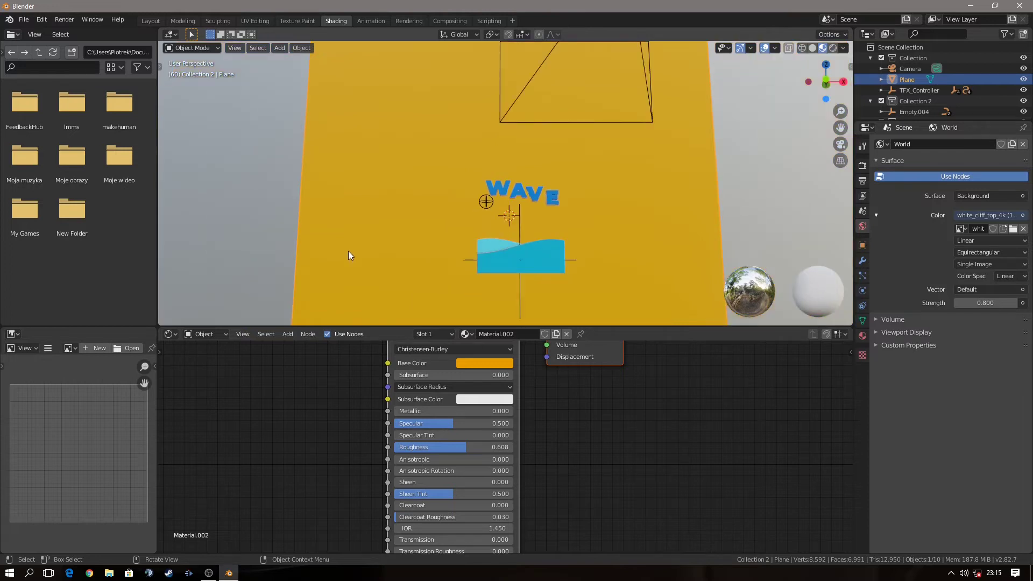
scroll(419, 409, down, 2)
click(205, 358)
scroll(534, 502, up, 2)
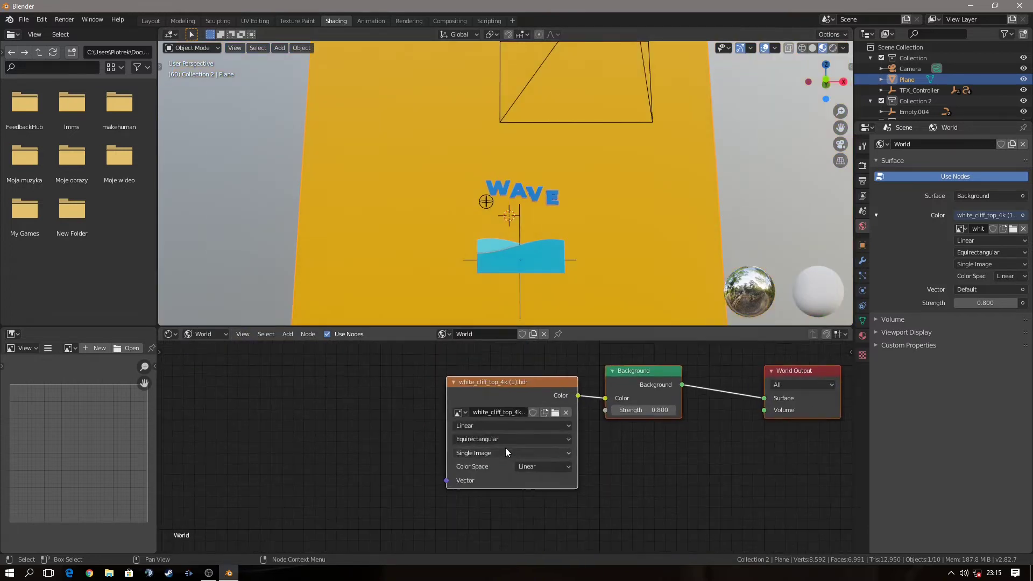
scroll(505, 448, up, 2)
click(833, 48)
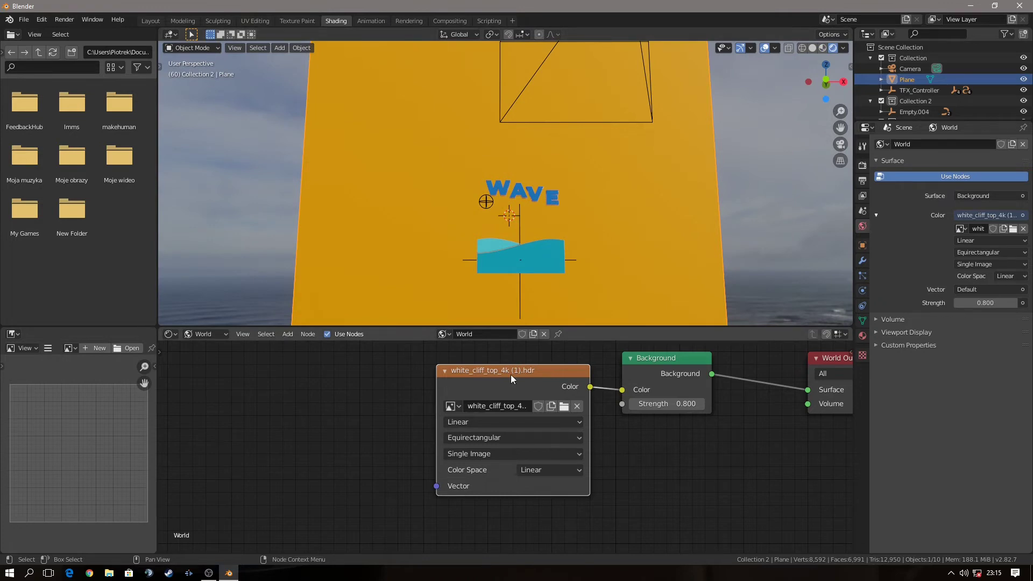
- Add a Mapping node to the HDRI with Ctrl+T and rotate it to -11.4°, 42.1°, 30.9°
key(ctrl+t)
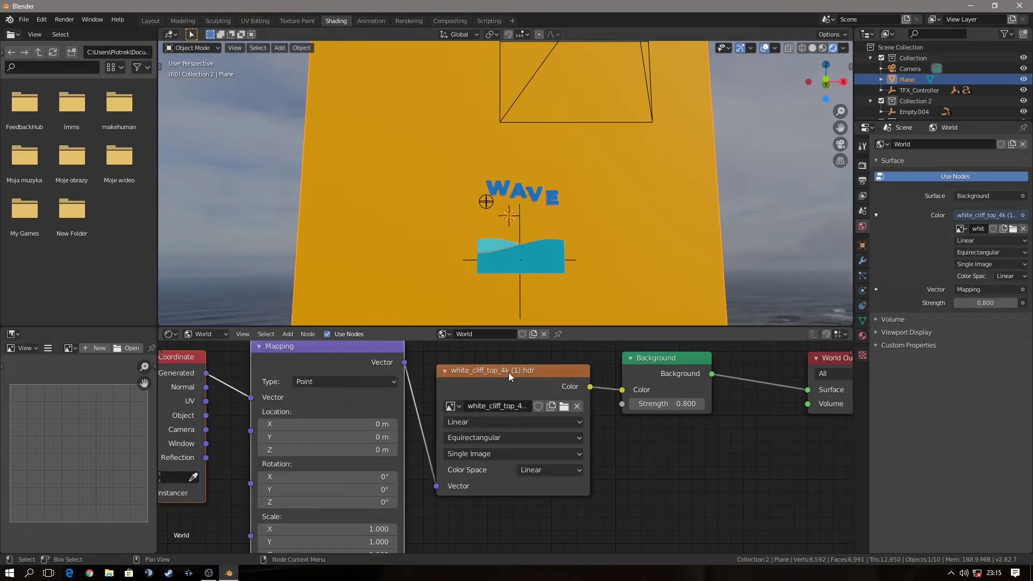
click(840, 144)
drag(328, 502, 366, 502)
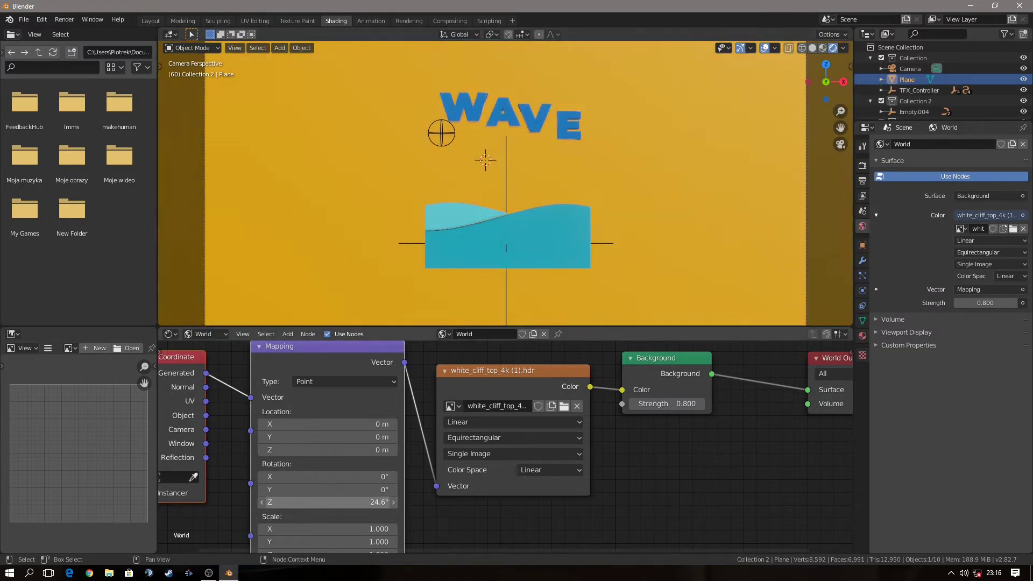
mouse_move(505, 162)
middle_down()
mouse_move(511, 168)
mouse_move(447, 149)
middle_up()
click(841, 144)
mouse_move(328, 477)
mouse_down()
mouse_move(350, 477)
mouse_move(323, 477)
mouse_move(355, 490)
mouse_up()
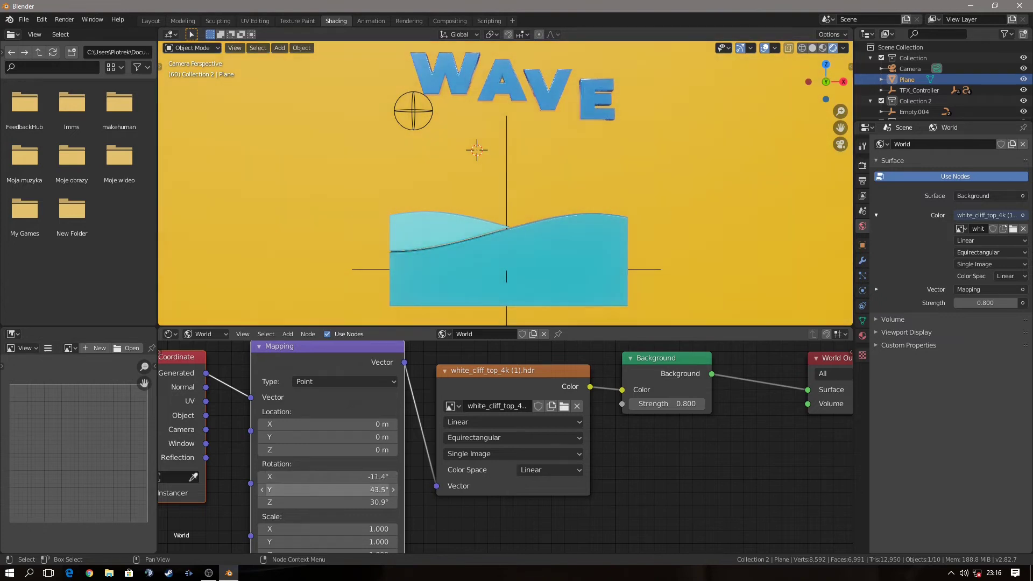
key(space)
scroll(547, 173, down, 2)
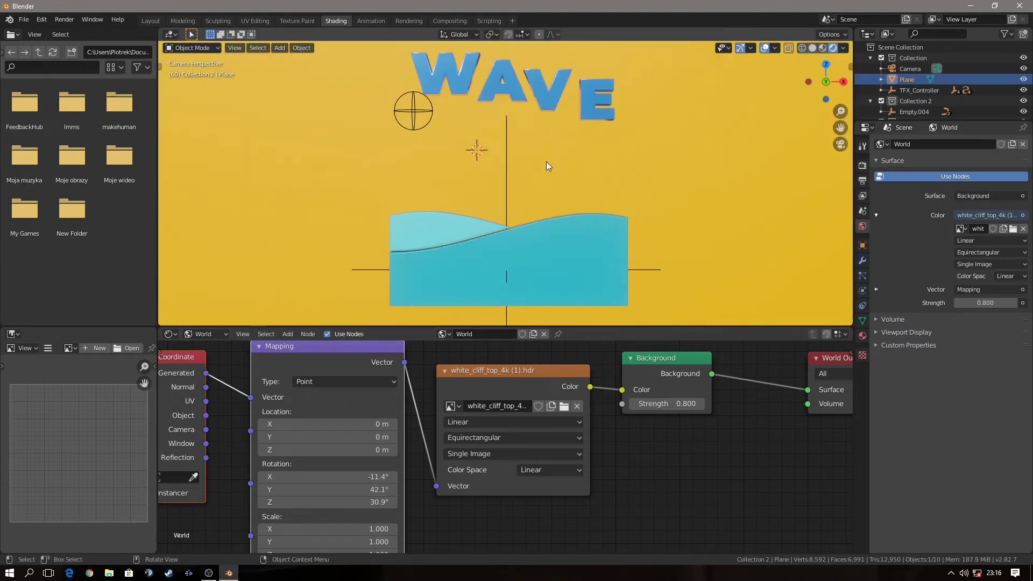
scroll(357, 203, up, 1)
key(space)
- Create a new collection in the Outliner and name it LIGHTS
scroll(873, 108, down, 2)
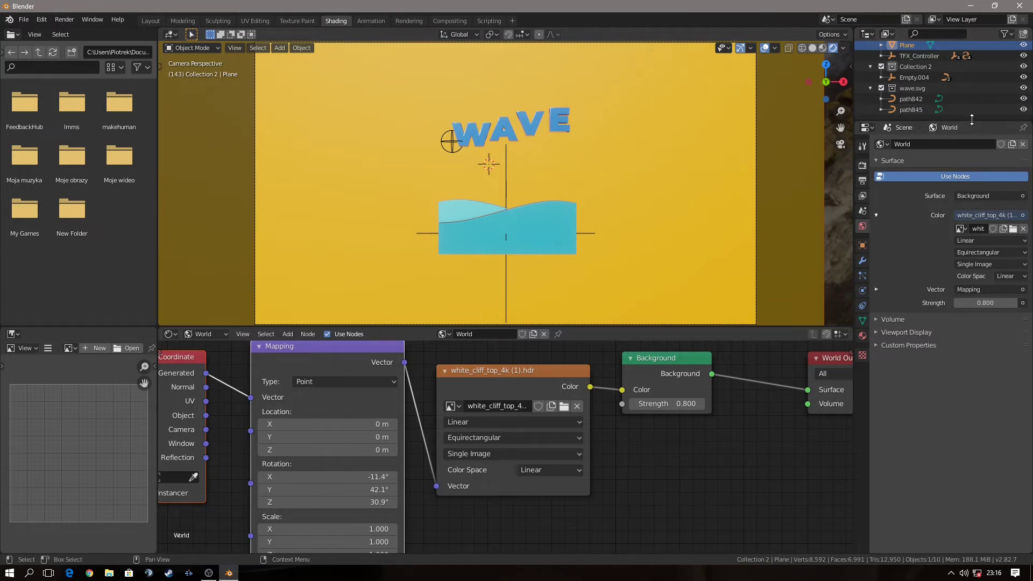
drag(910, 120, 931, 200)
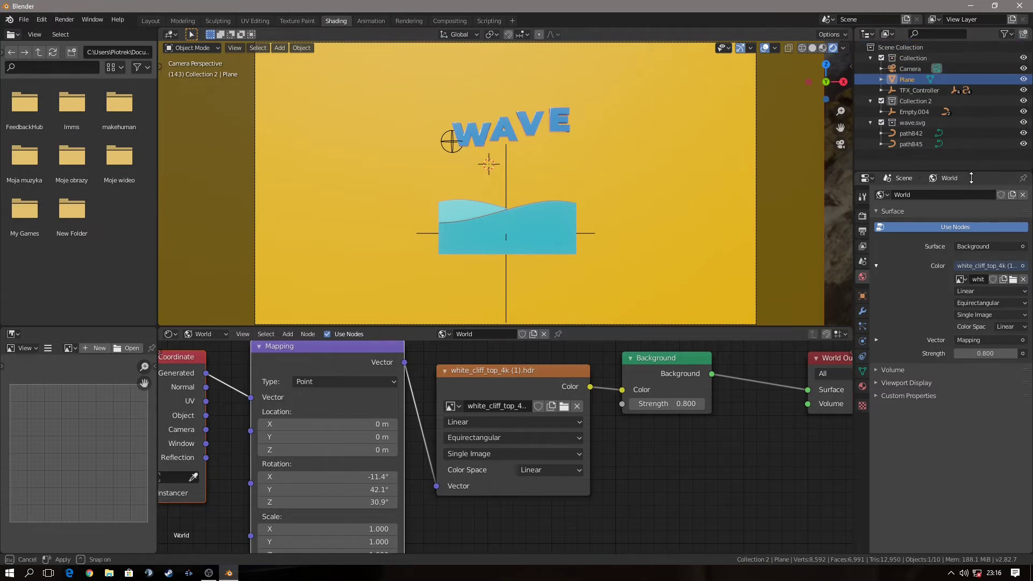
right_click(932, 172)
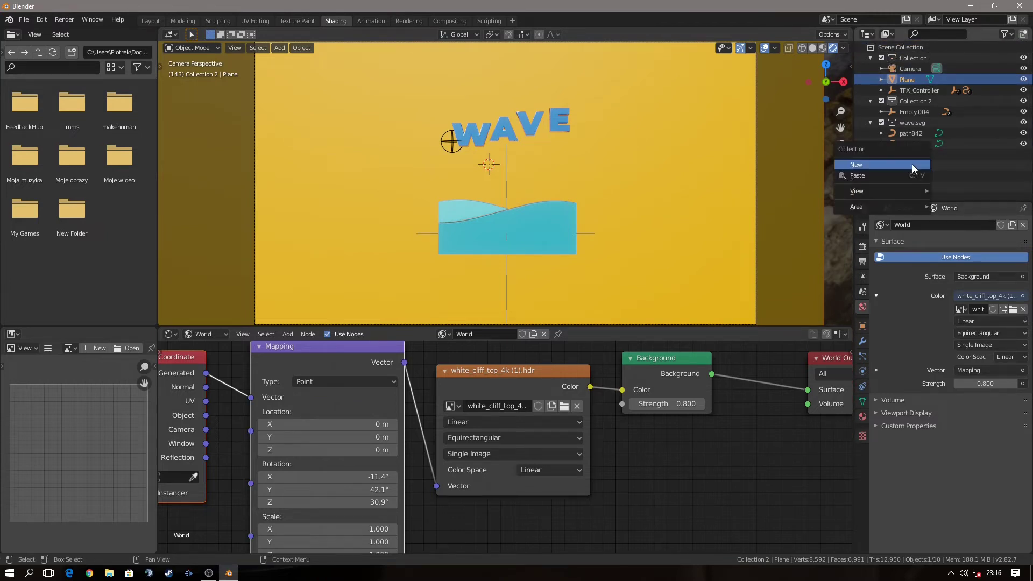
click(911, 164)
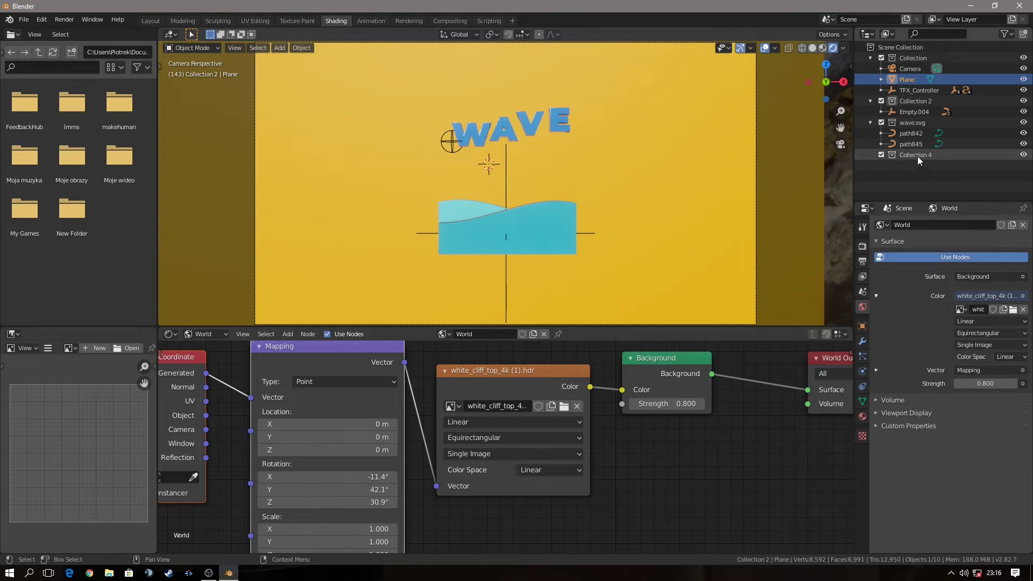
double_click(918, 156)
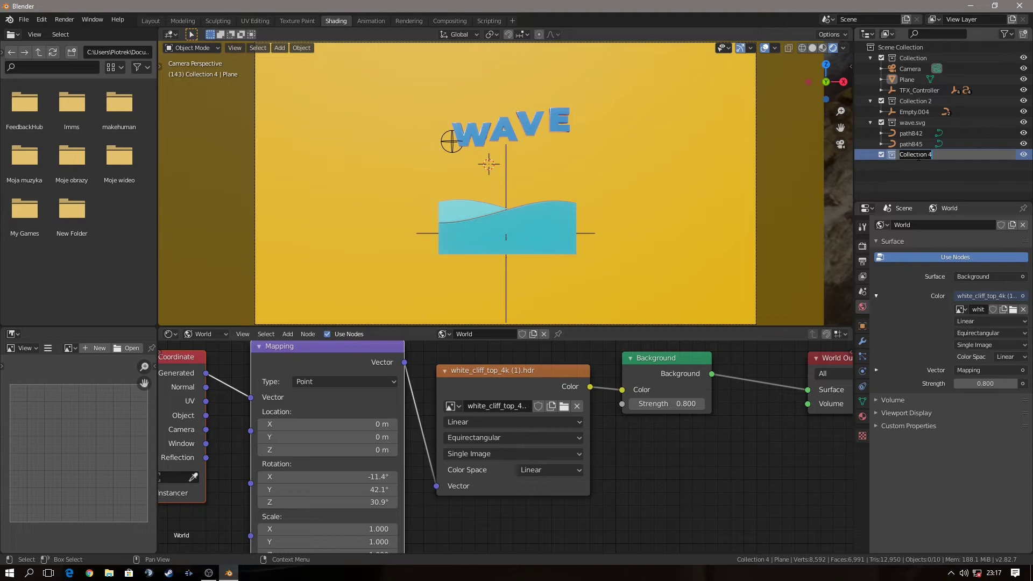
text(LIGHTS)
key(Return)
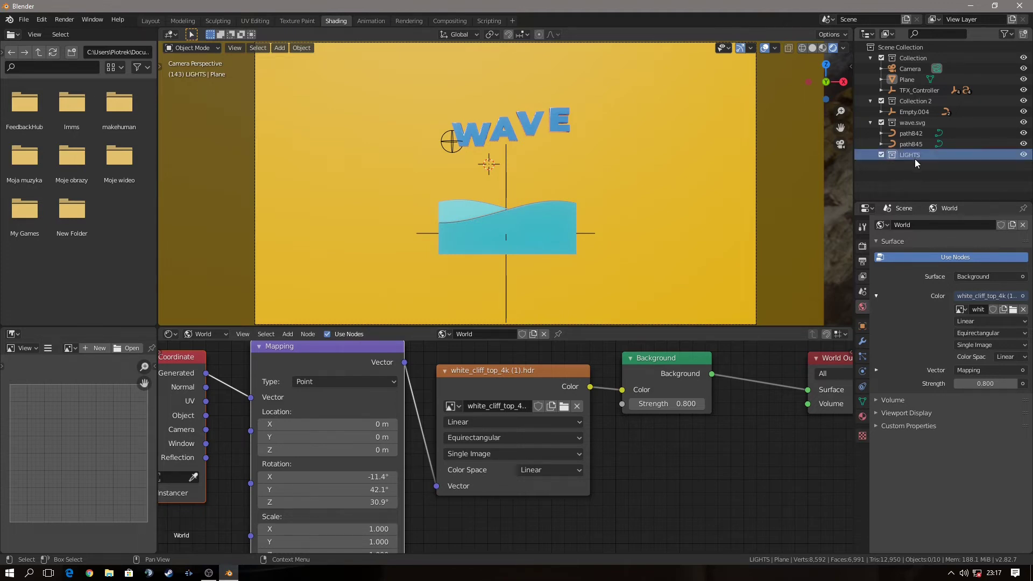
key(shift+a)
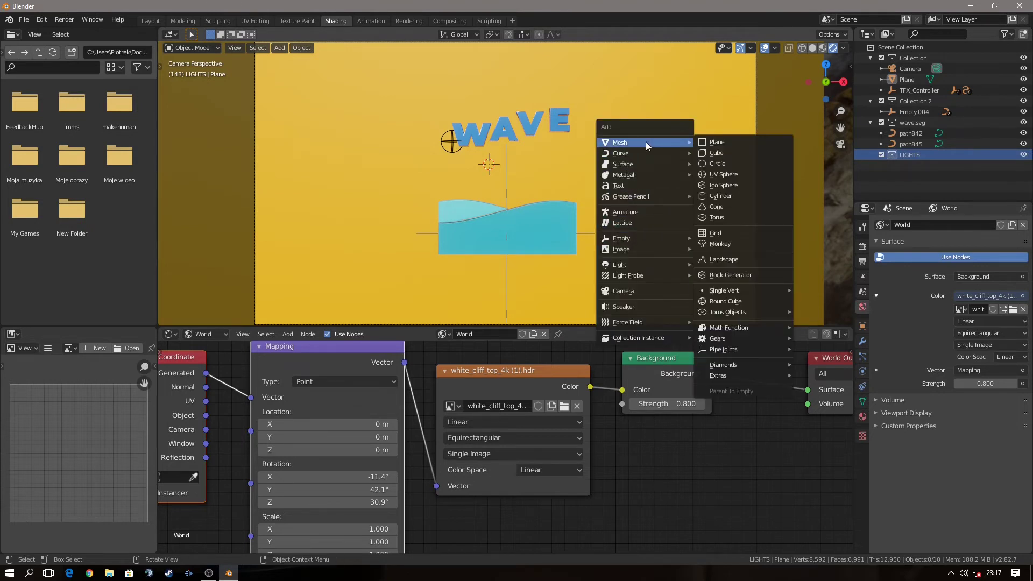
mouse_move(619, 264)
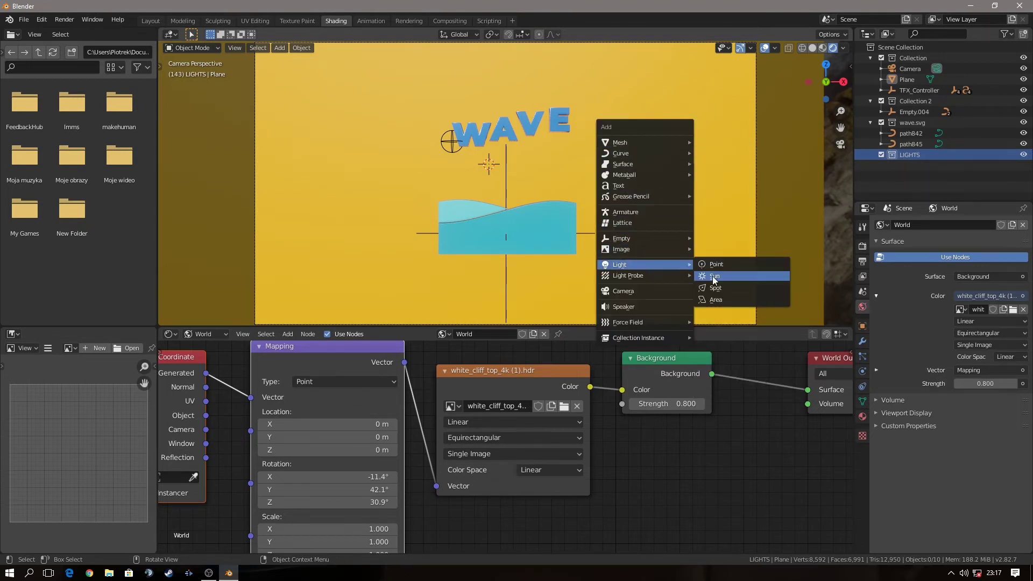
- Add an area light to LIGHTS, then rotate, scale and place it beside the backdrop
click(717, 300)
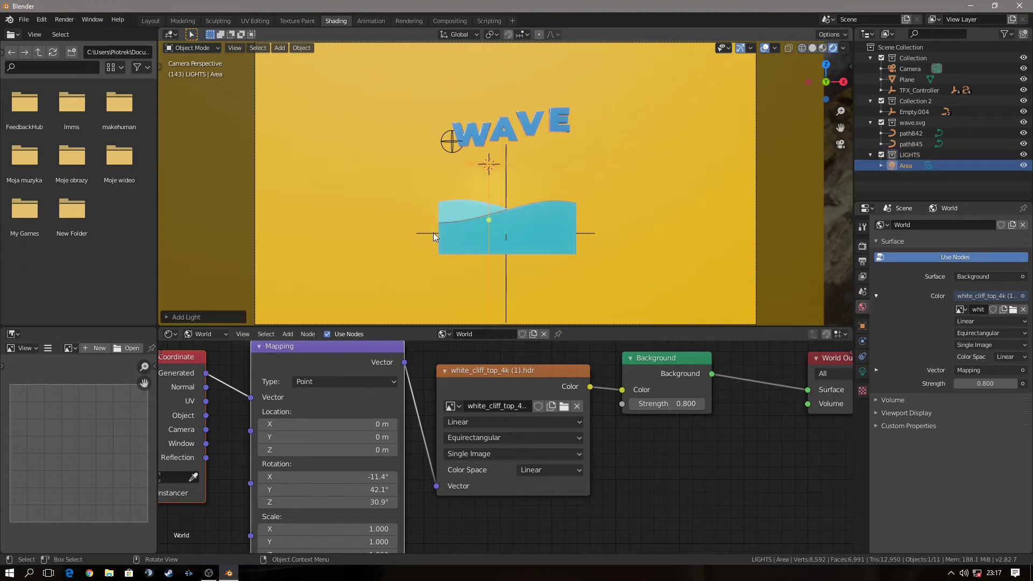
mouse_move(506, 229)
middle_down()
mouse_move(647, 250)
mouse_move(510, 231)
middle_up()
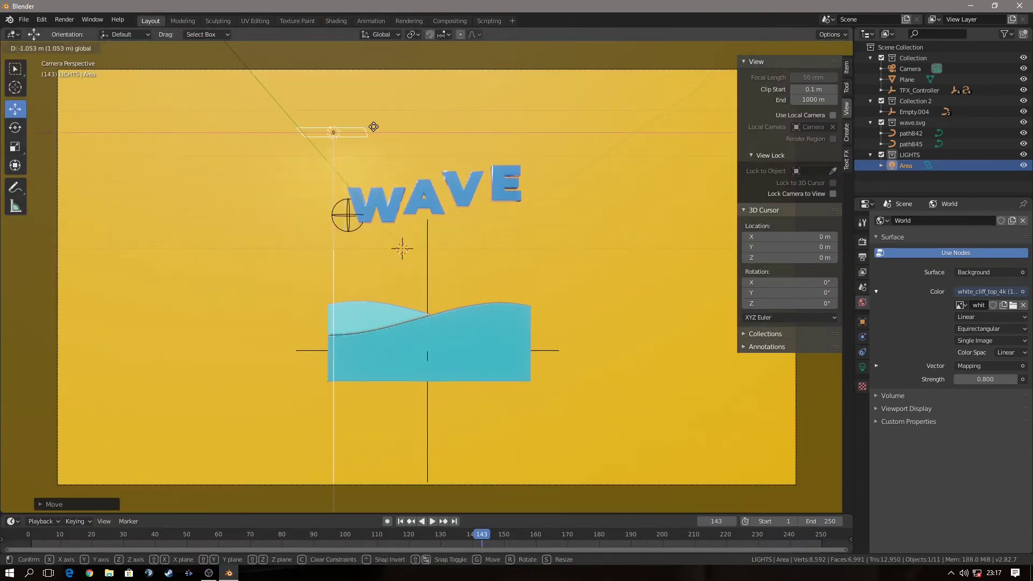
key(r)
key(s)
click(236, 224)
mouse_move(236, 224)
middle_down()
mouse_move(455, 225)
mouse_move(412, 194)
middle_up()
key(s)
key(Escape)
key(s)
click(482, 226)
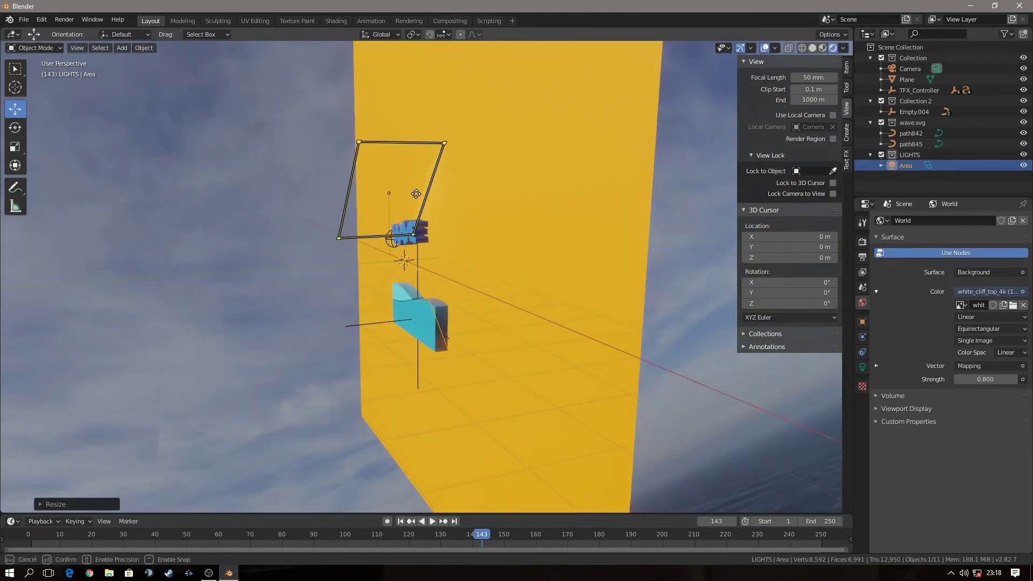
drag(417, 191, 379, 250)
key(KP_0)
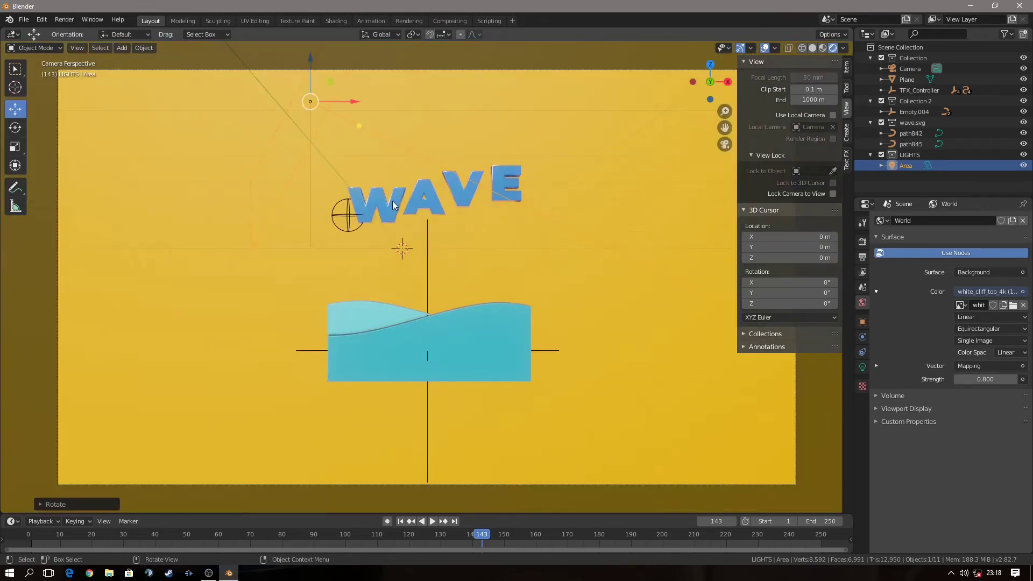
- Set the area light's power to 250 W and the world strength to 0.400
click(862, 367)
click(974, 291)
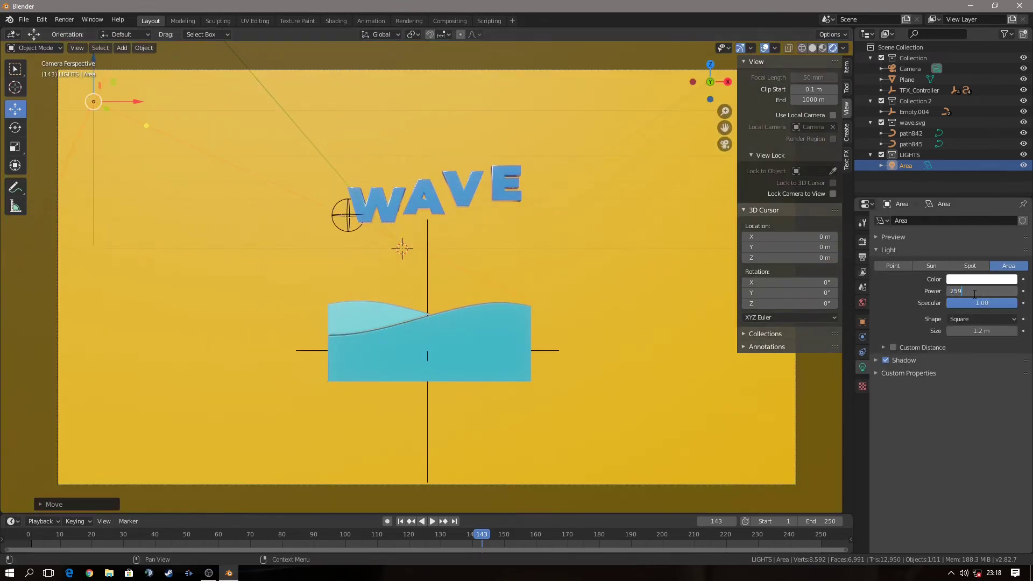
key(Return)
click(863, 302)
click(957, 379)
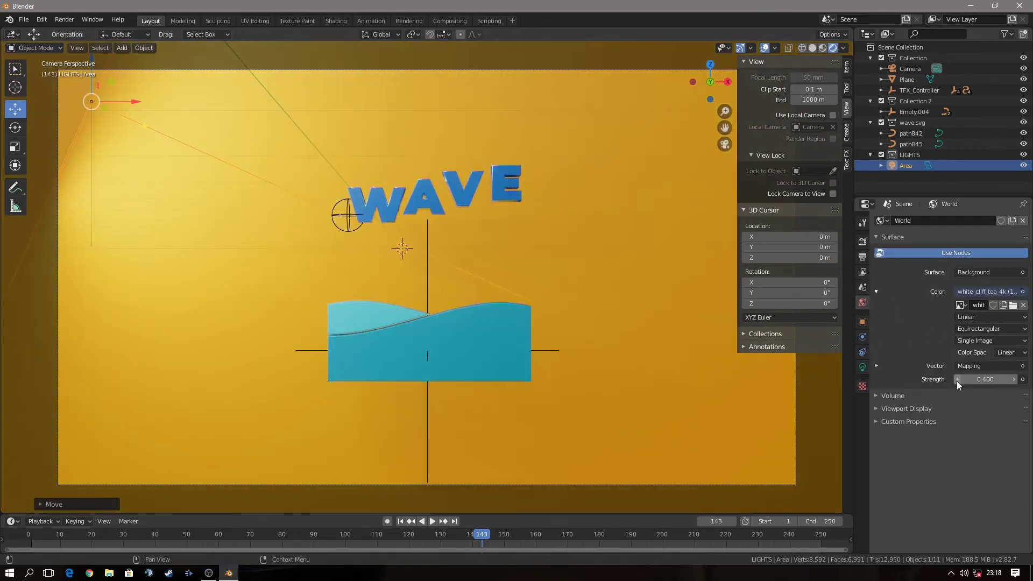
scroll(402, 188, up, 2)
scroll(385, 209, down, 1)
- Brighten the letters' blue base colour and preview the animation
click(385, 209)
click(862, 398)
click(986, 376)
drag(1009, 253, 1009, 223)
key(space)
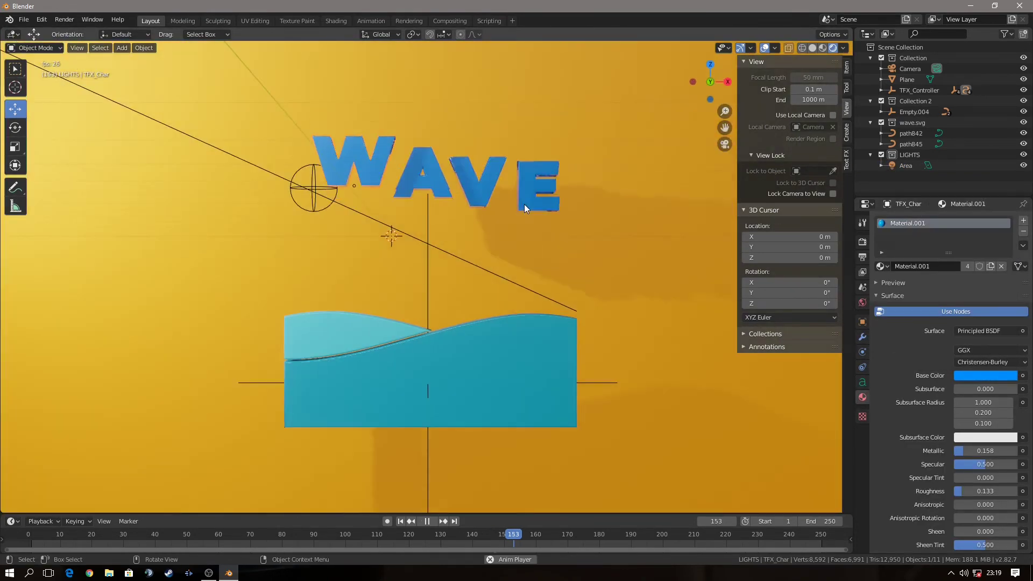
key(space)
- Duplicate the area light to the top-right of the frame, tilted toward the text
key(KP_0)
key(shift+d)
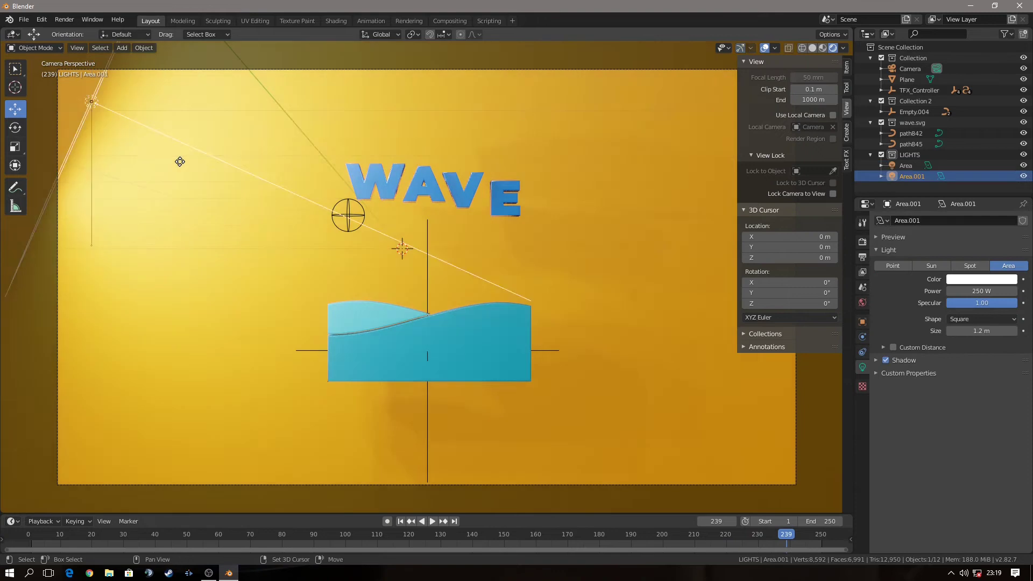
click(693, 194)
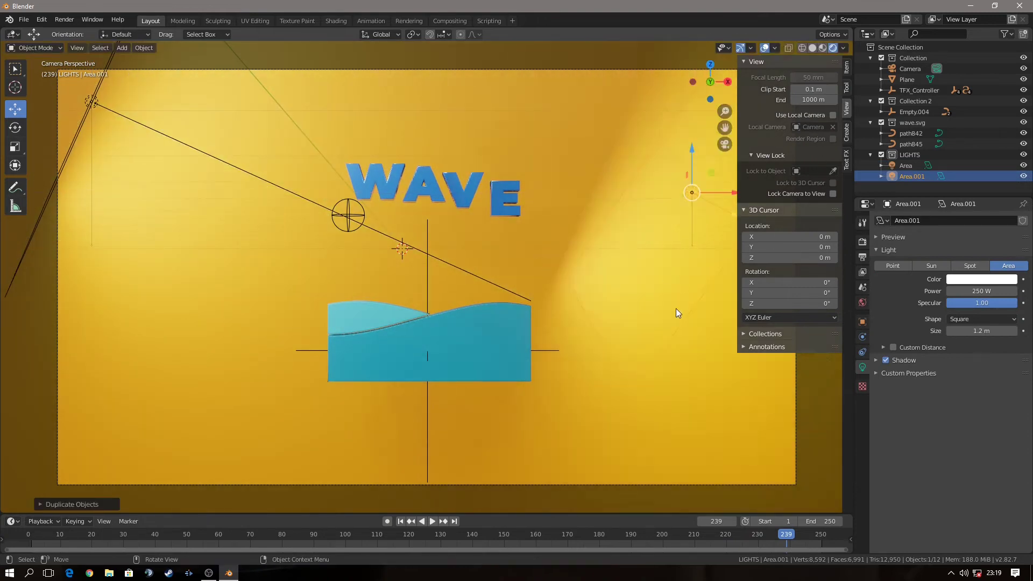
scroll(676, 314, down, 3)
click(16, 127)
mouse_move(586, 224)
mouse_down()
mouse_move(5, 123)
mouse_move(660, 175)
mouse_up()
click(15, 108)
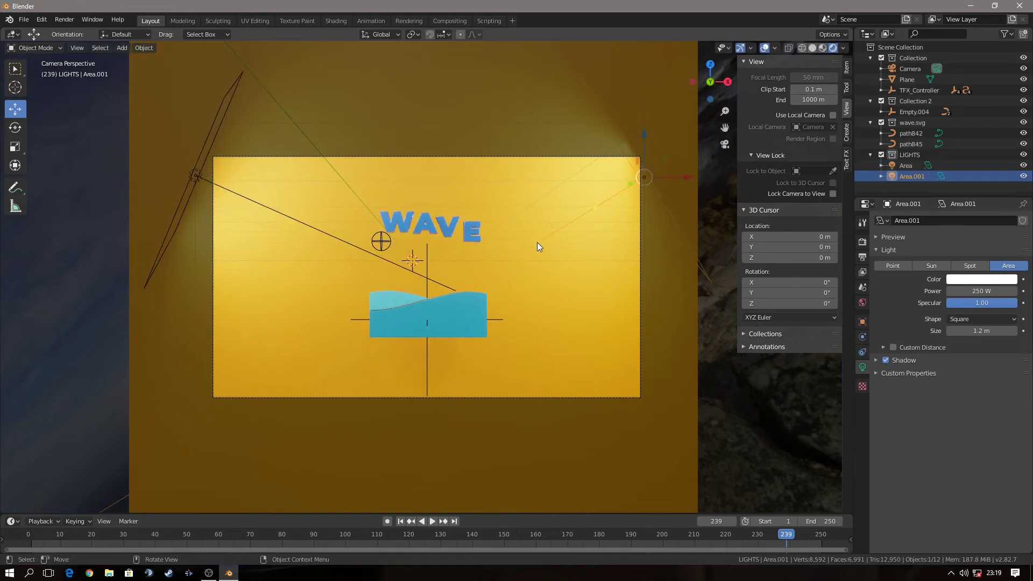
middle_drag(537, 246, 611, 300)
key(KP_0)
scroll(392, 197, up, 4)
scroll(392, 192, down, 3)
- Shift the copied area light's colour hue from white to blue
click(981, 279)
click(955, 214)
drag(939, 242, 969, 241)
scroll(348, 230, up, 4)
scroll(348, 230, down, 3)
scroll(434, 254, up, 3)
click(428, 270)
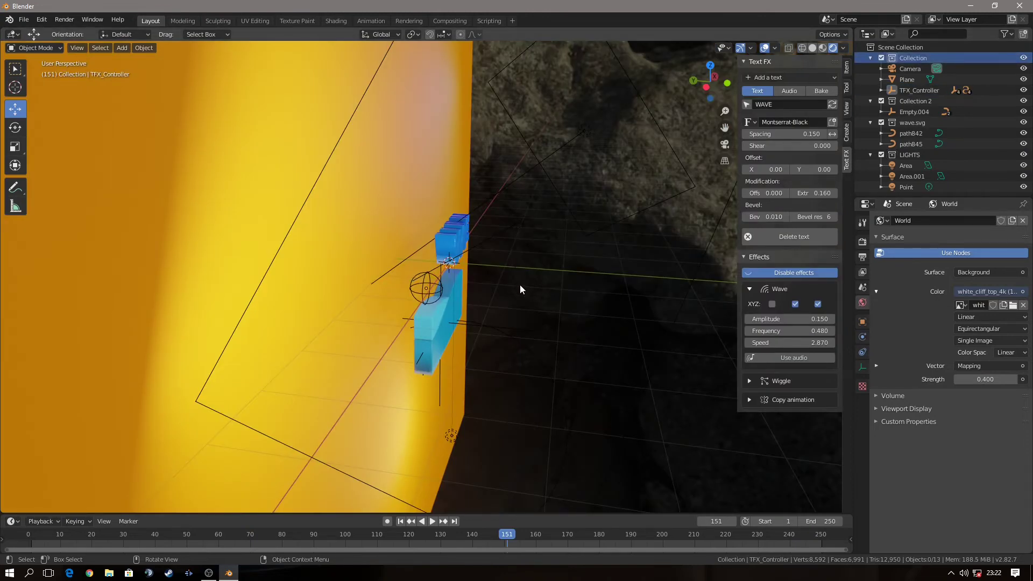
- Add a new empty to the scene and resize it near the WAVE text
key(shift+a)
mouse_move(528, 317)
click(577, 261)
mouse_move(529, 317)
middle_down()
mouse_move(470, 307)
mouse_move(404, 219)
middle_up()
key(s)
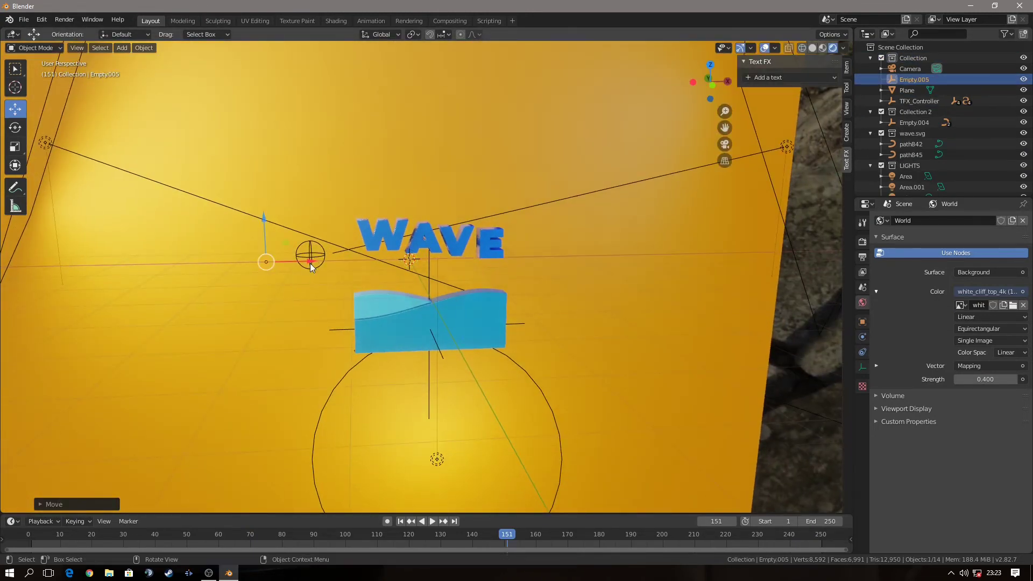
click(334, 292)
mouse_move(335, 293)
middle_down()
mouse_move(435, 303)
mouse_move(370, 503)
middle_up()
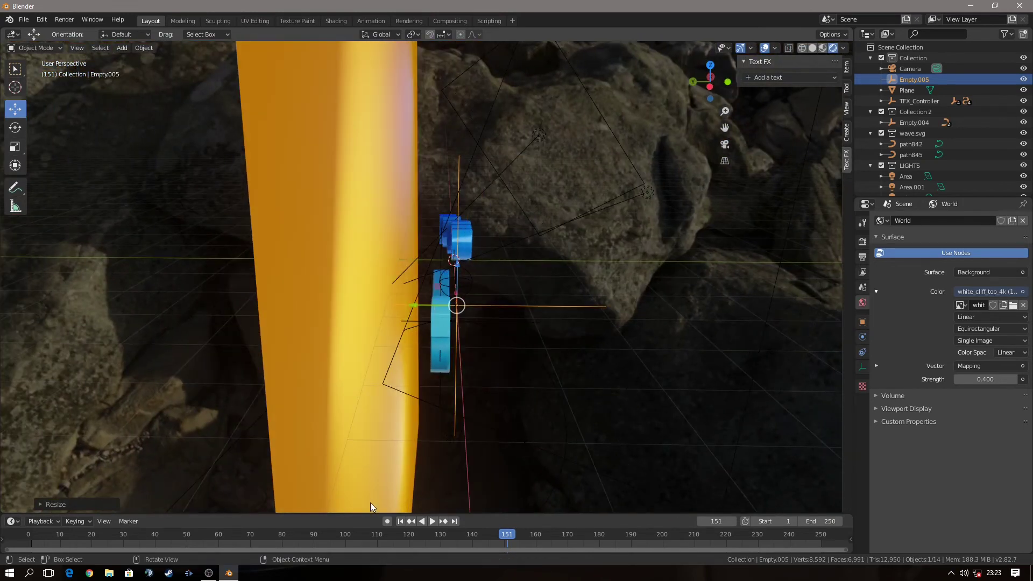
- Enlarge the timeline at frame 1 and trial-move the empty, then reset it to Y 0
key(shift+Left)
drag(254, 519, 245, 430)
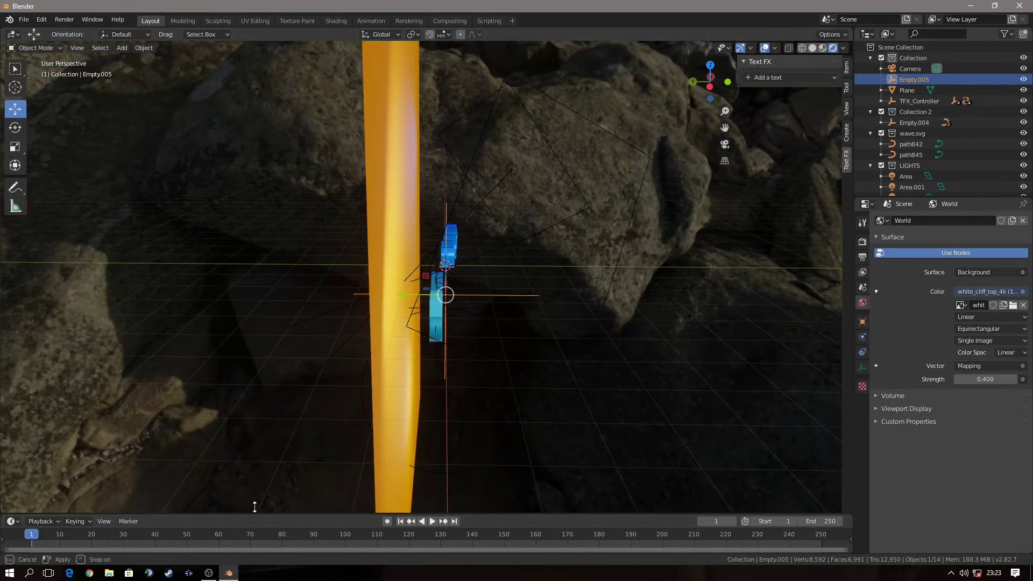
scroll(404, 272, up, 2)
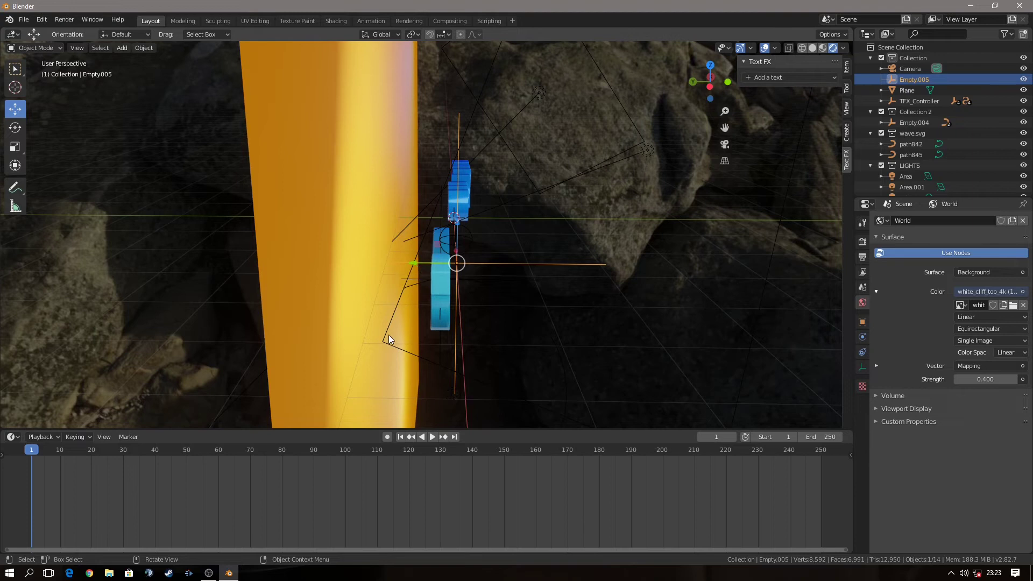
drag(456, 264, 119, 268)
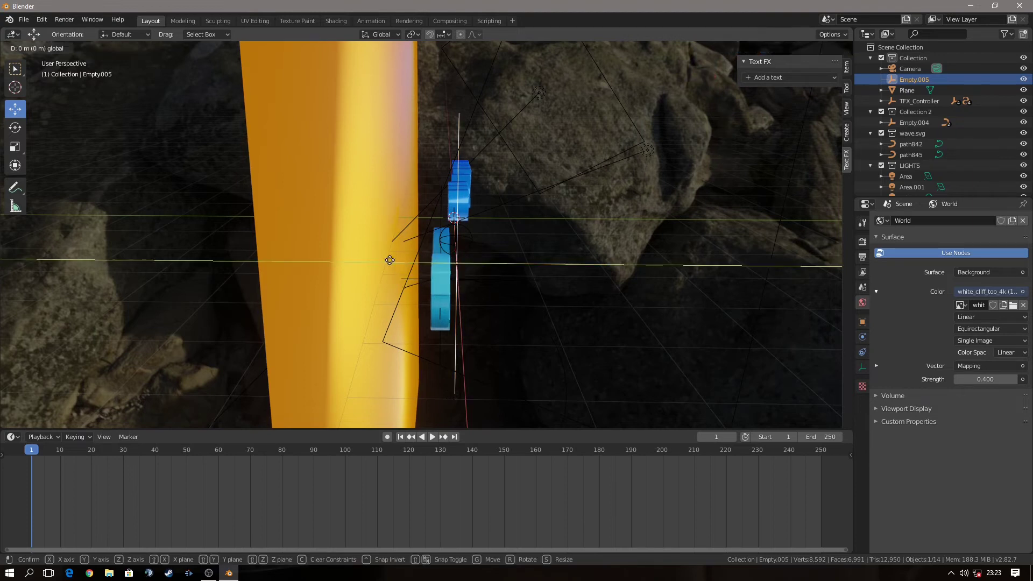
click(862, 322)
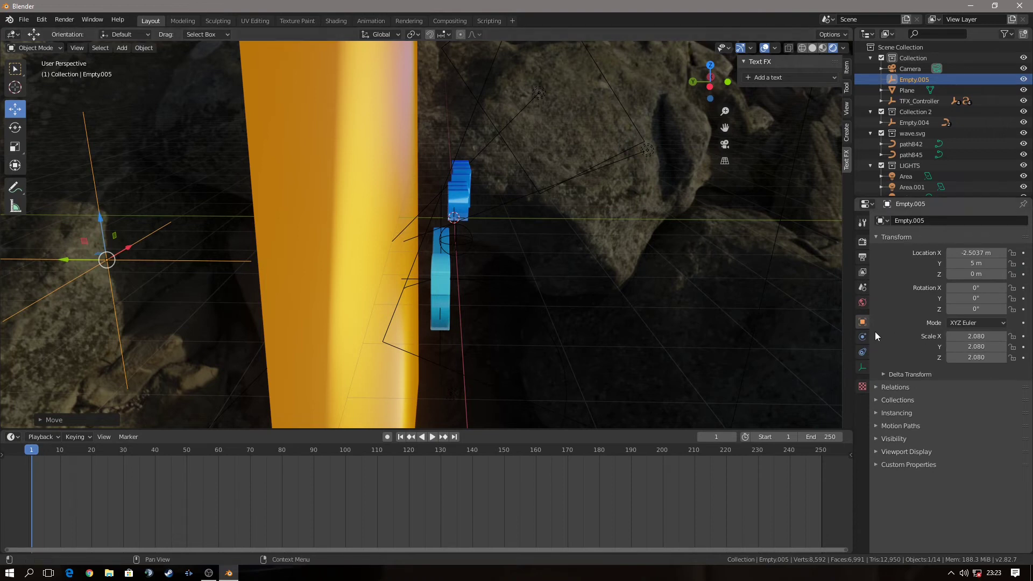
key(ctrl+z)
- Keyframe the empty's location at frame 25 and a Y-offset start position at frame 1
click(108, 452)
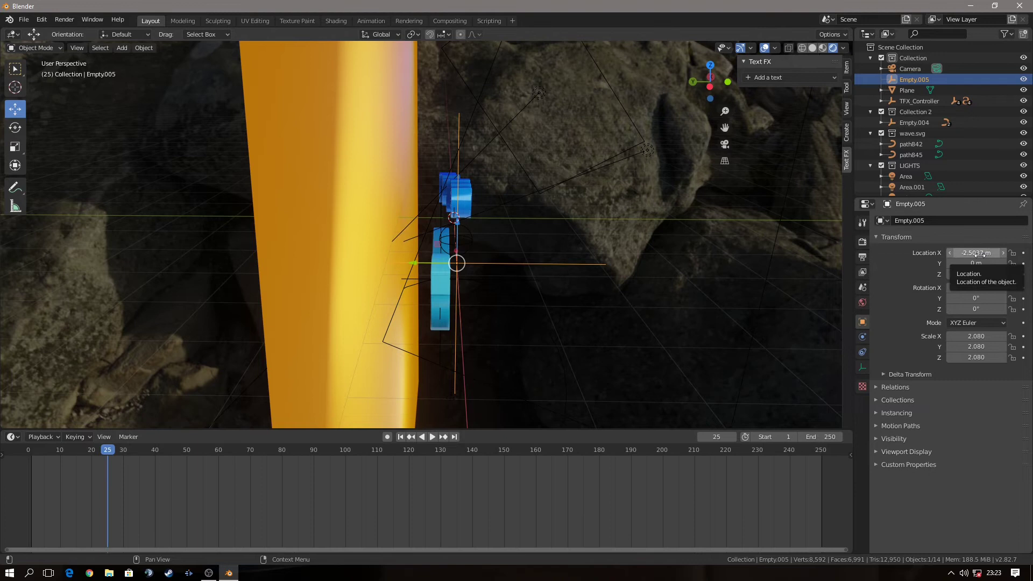
key(i)
key(shift+Left)
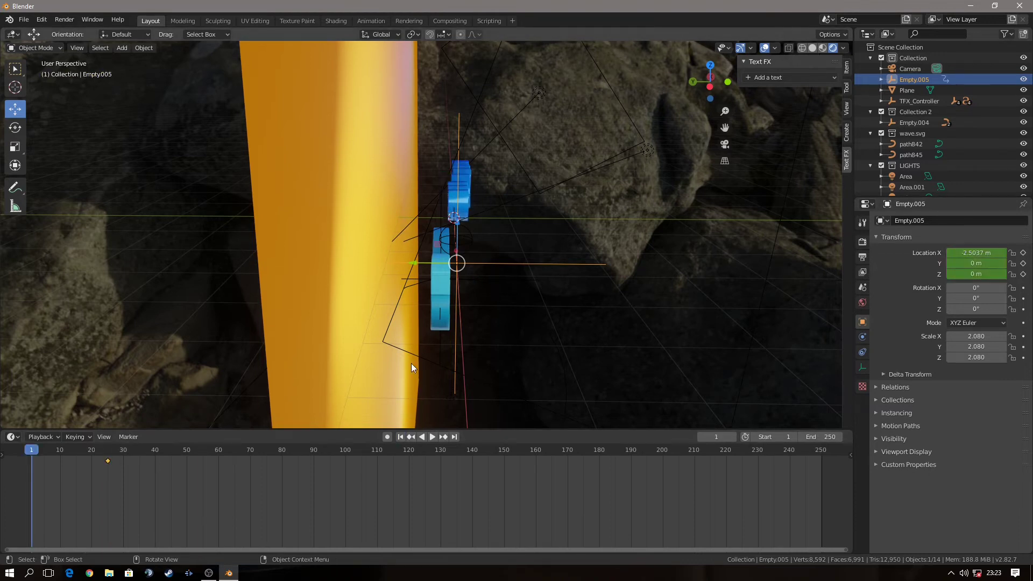
key(g)
key(y)
click(11, 261)
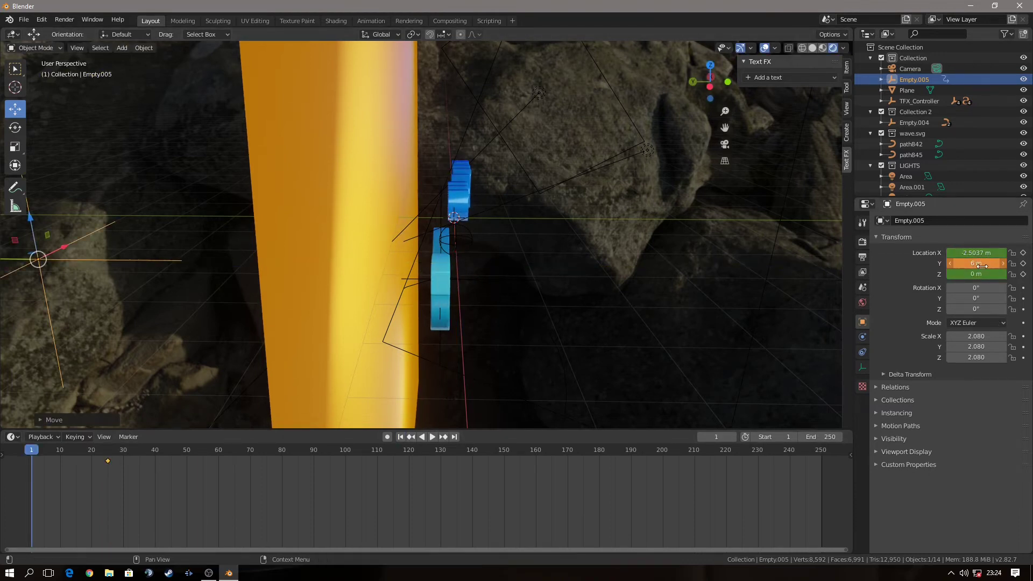
key(i)
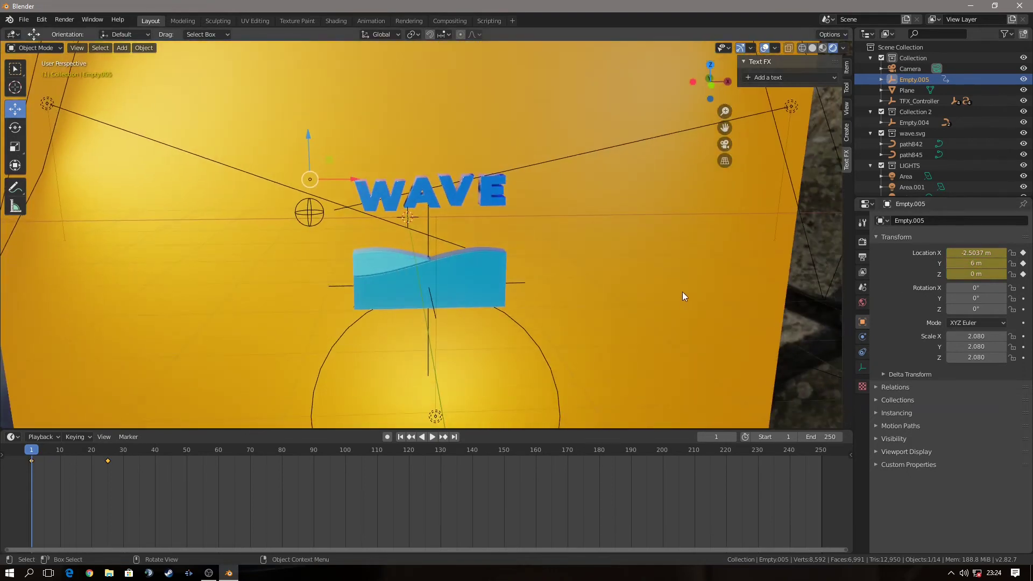
- Make Empty.005 the TFX_Controller text's Copy animation source
key(alt+a)
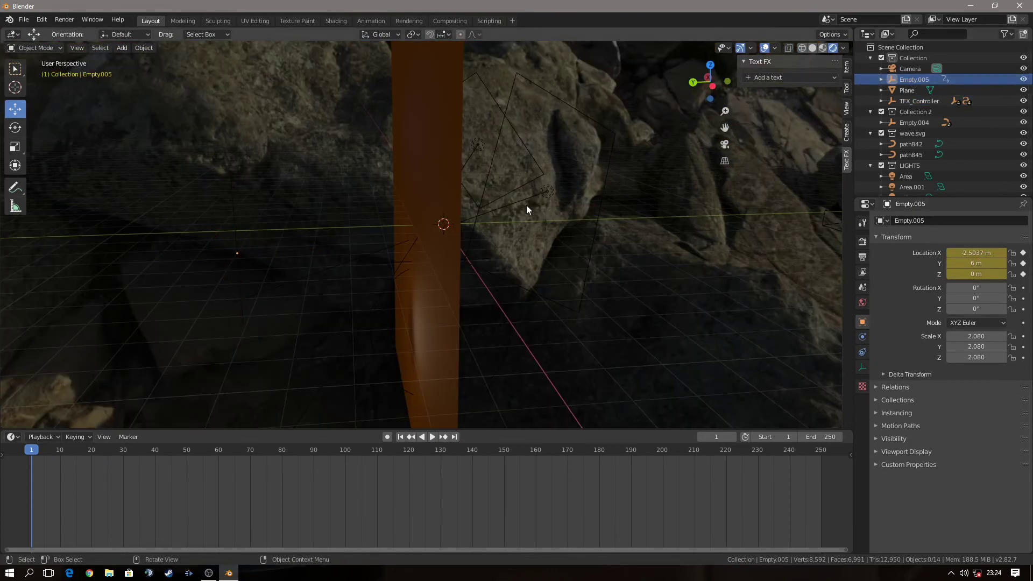
click(239, 223)
mouse_move(769, 81)
middle_down()
mouse_move(512, 278)
mouse_move(354, 225)
middle_up()
click(361, 226)
scroll(364, 234, up, 4)
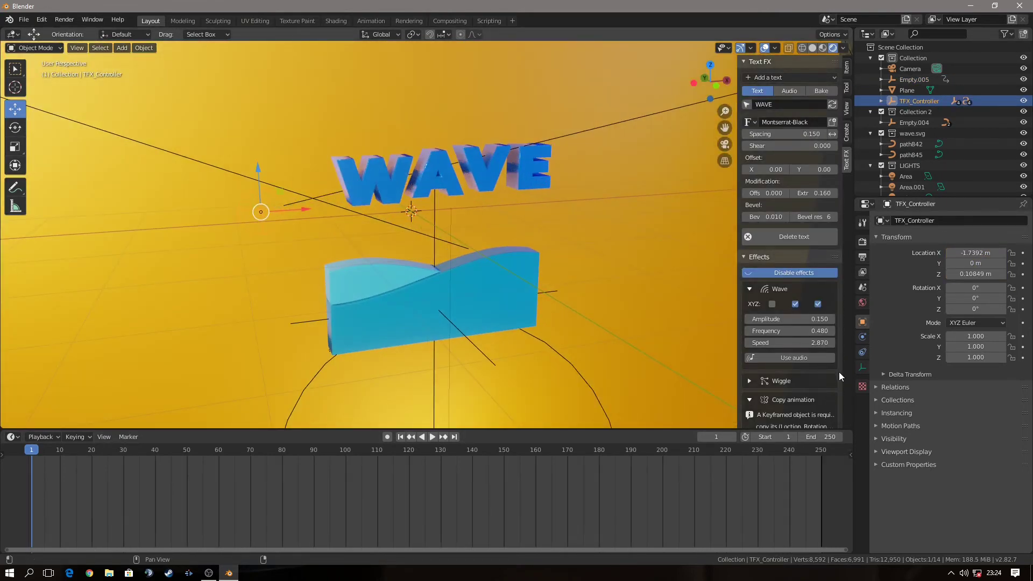
scroll(838, 372, down, 2)
click(823, 418)
click(776, 511)
- Lower the empty's frame-1 start to Z -4 m, rekey it, and move the end keyframe to about frame 16
key(space)
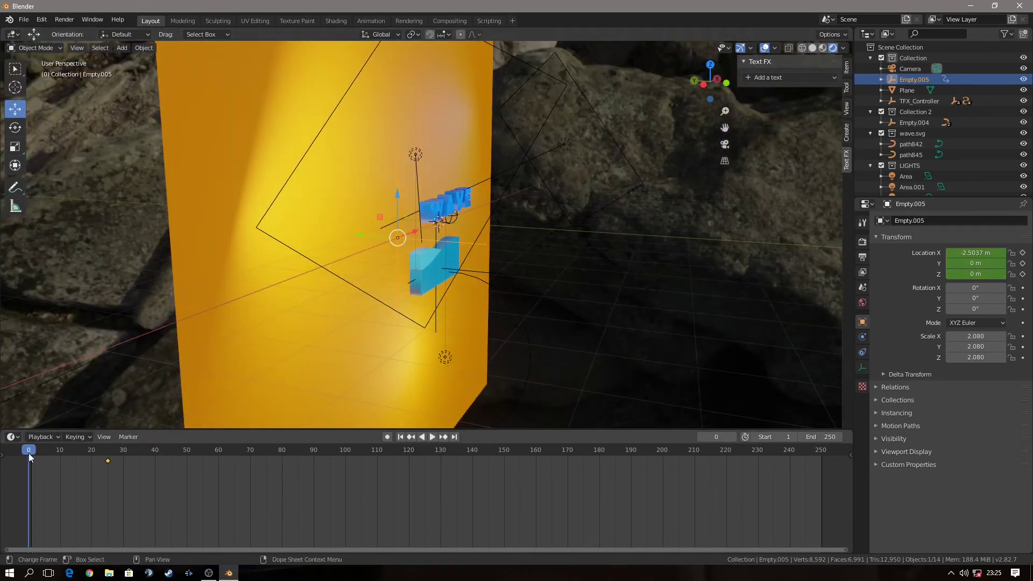
click(454, 437)
click(400, 437)
drag(397, 215, 401, 364)
key(i)
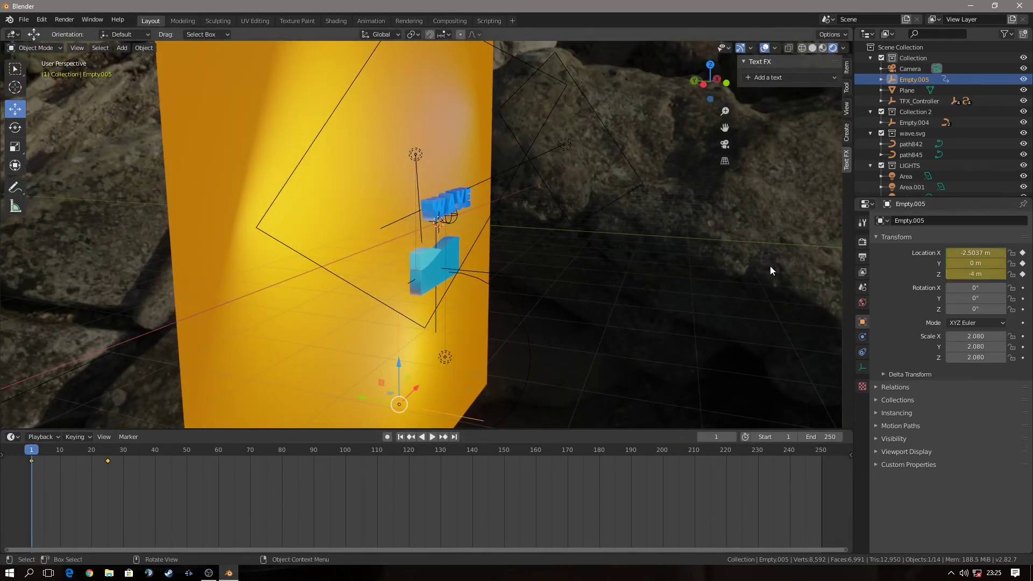
key(space)
click(427, 437)
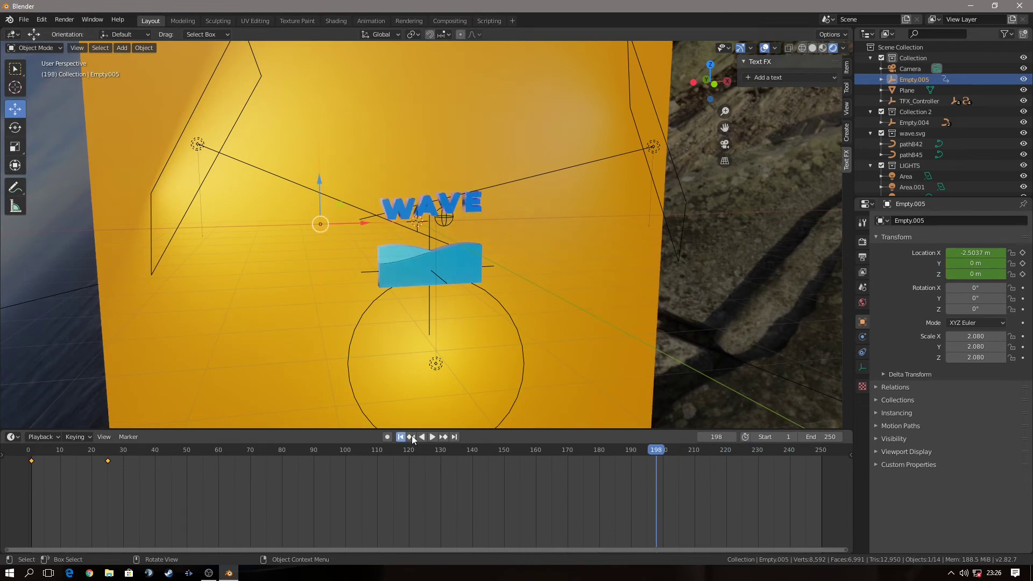
drag(107, 461, 79, 461)
click(74, 450)
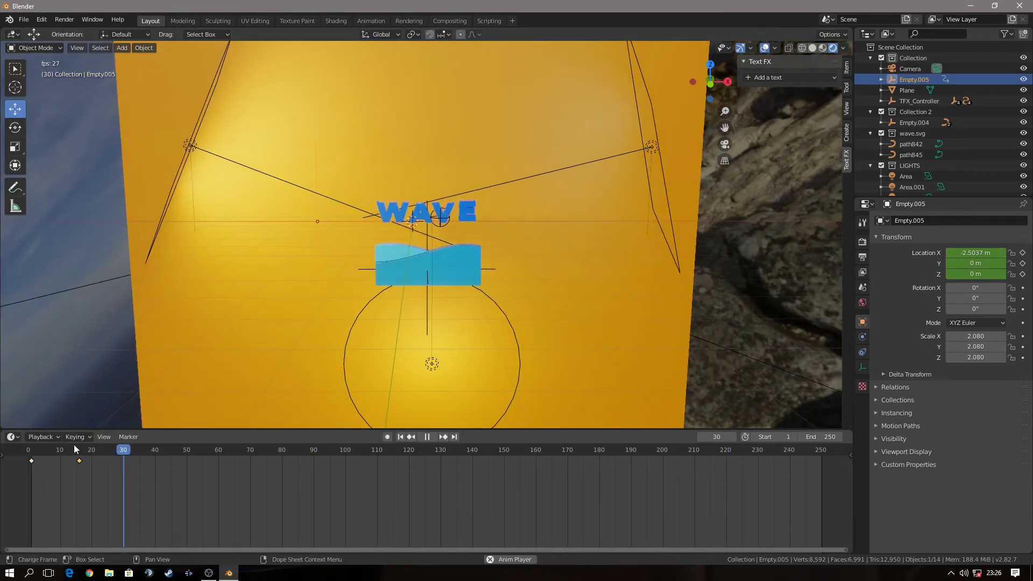
click(460, 210)
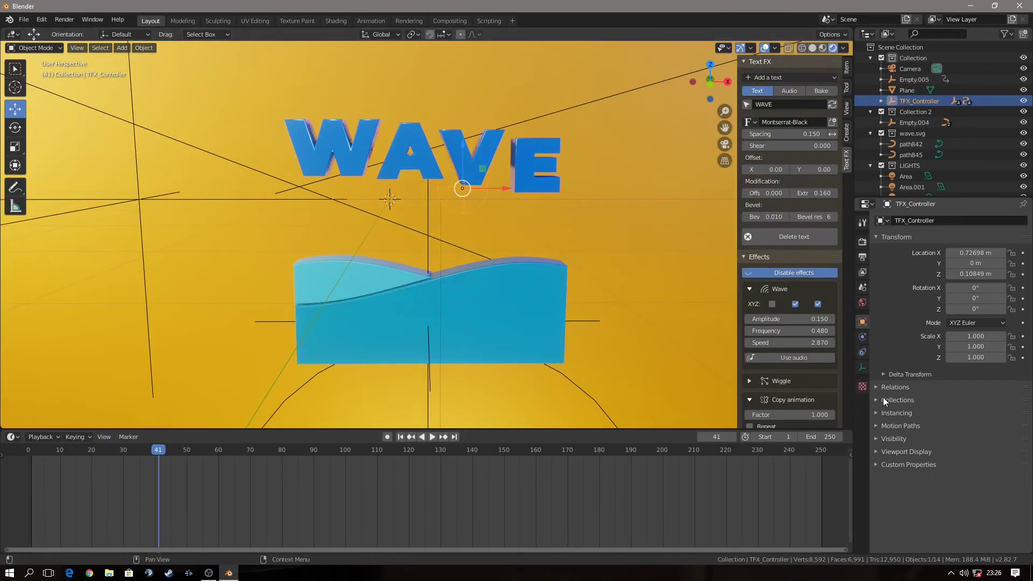
- Uncheck Wave Y in Text FX and preview the animation
scroll(840, 348, down, 1)
click(795, 294)
click(428, 437)
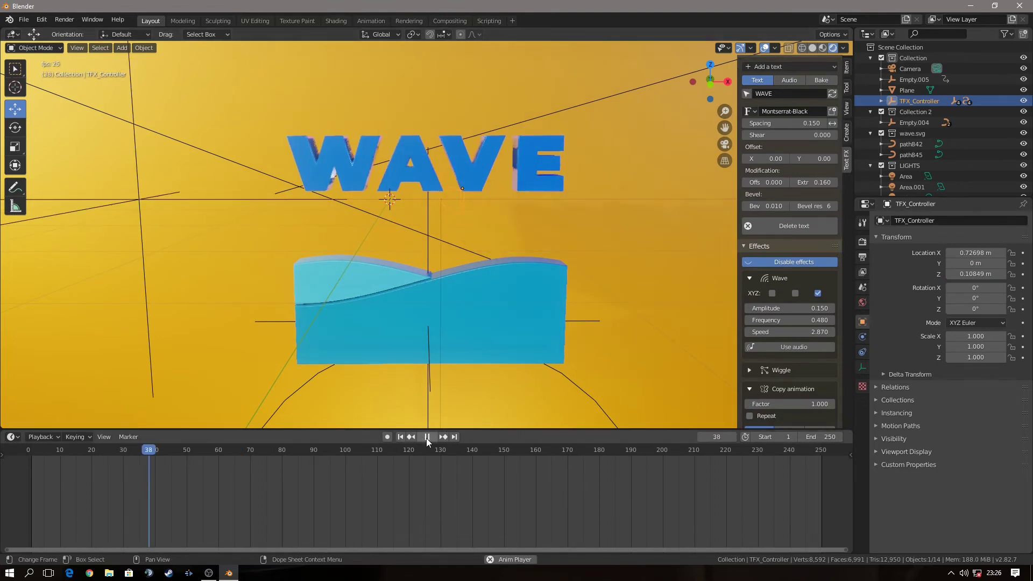
key(space)
scroll(824, 375, down, 2)
scroll(796, 387, down, 2)
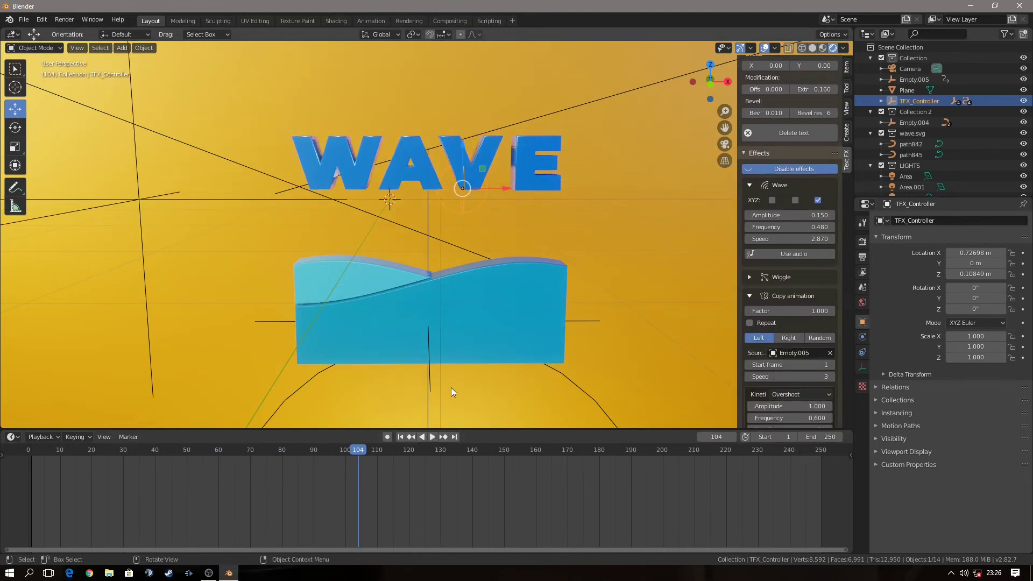
key(space)
- Widen the Text FX panel and reset the overshoot amplitude to 1.000
key(space)
scroll(837, 417, down, 2)
drag(791, 371, 764, 371)
key(ctrl+z)
drag(839, 121, 607, 121)
key(space)
click(400, 437)
click(463, 212)
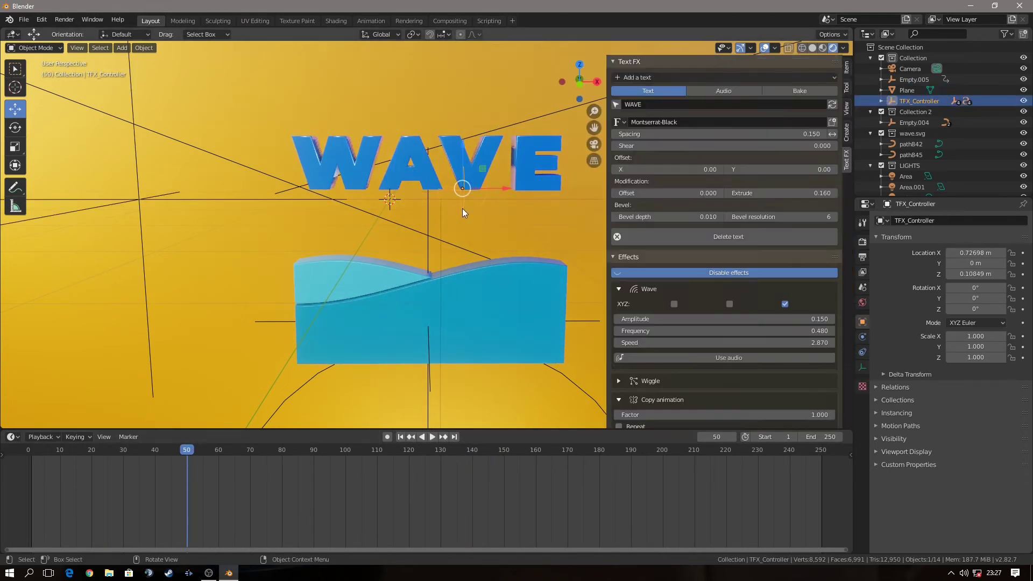
scroll(834, 382, down, 5)
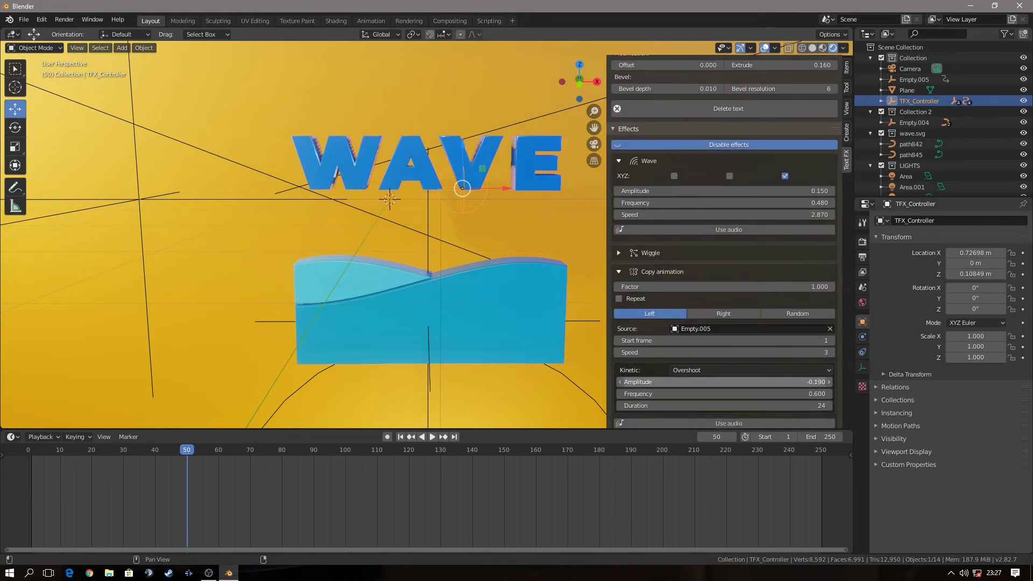
right_click(721, 382)
- Set the overshoot frequency to 4.530 and replay the animation to check it
click(432, 437)
click(400, 437)
mouse_move(722, 394)
mouse_down()
mouse_move(694, 394)
mouse_move(754, 394)
mouse_up()
click(433, 437)
click(400, 437)
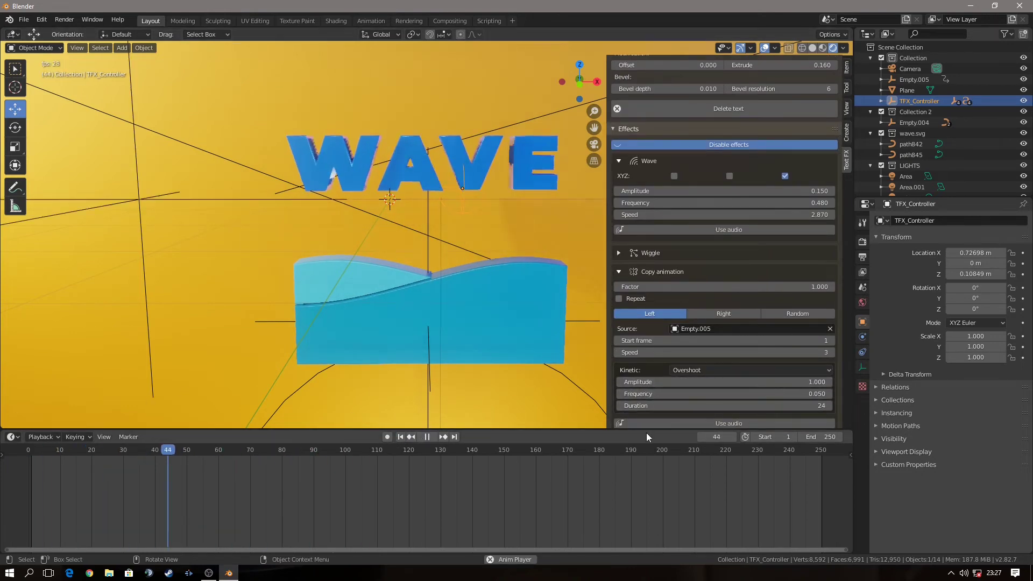
click(401, 437)
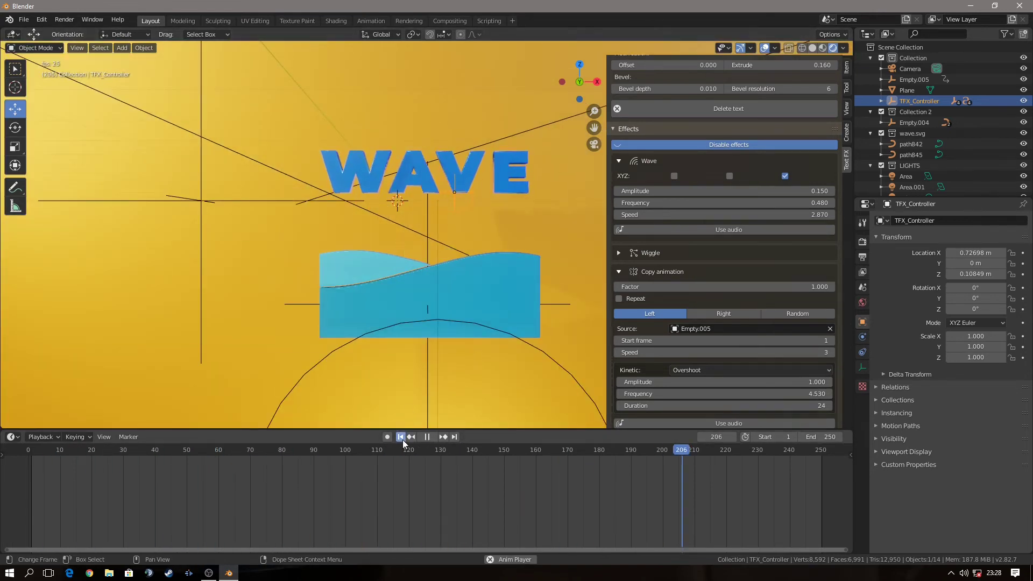
key(Escape)
middle_drag(496, 322, 393, 305)
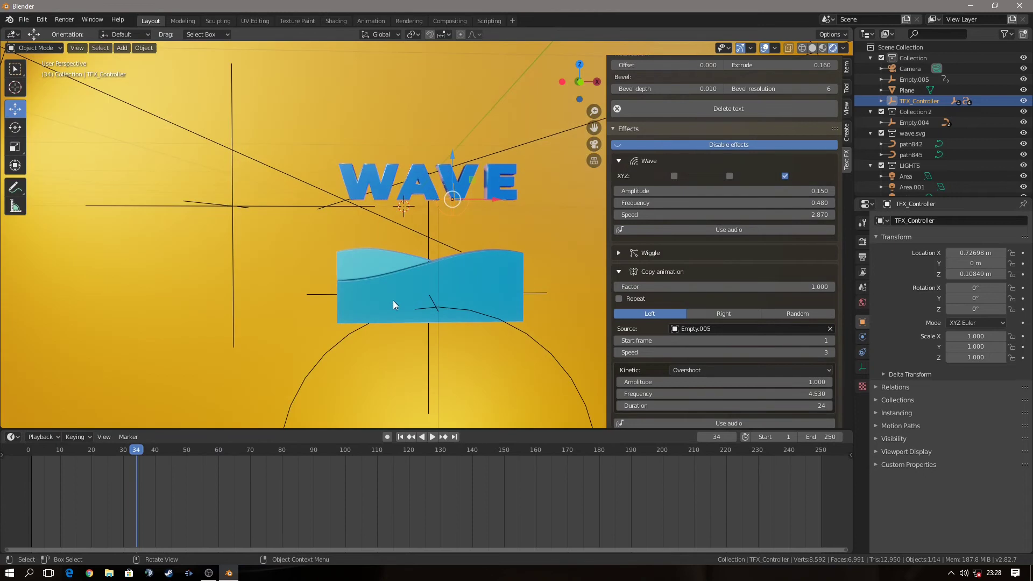
click(428, 364)
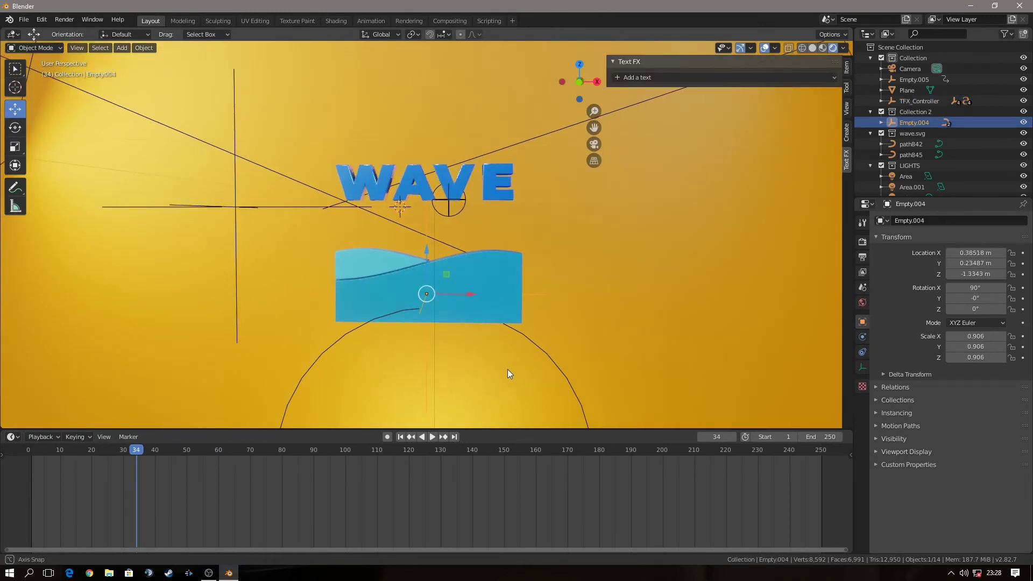
- Apply Empty.004's scale so it reads 1.000 and keyframe that scale at frame 20
click(399, 438)
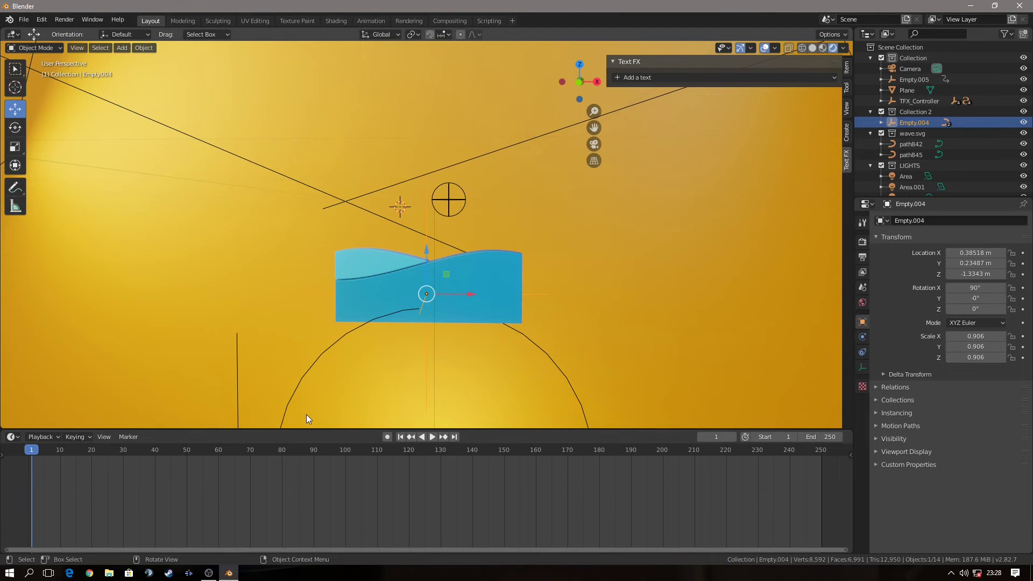
click(91, 452)
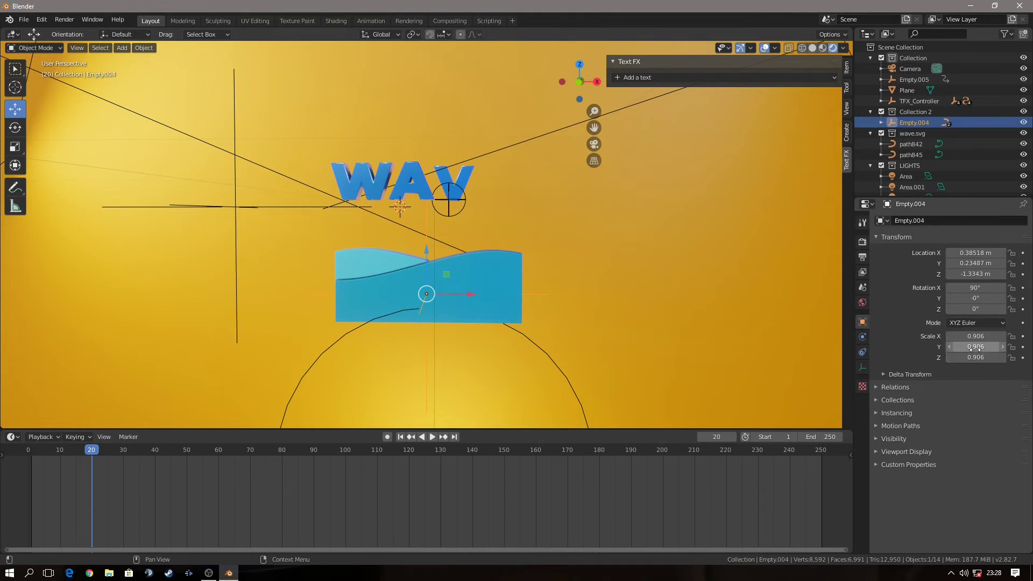
middle_drag(528, 345, 576, 347)
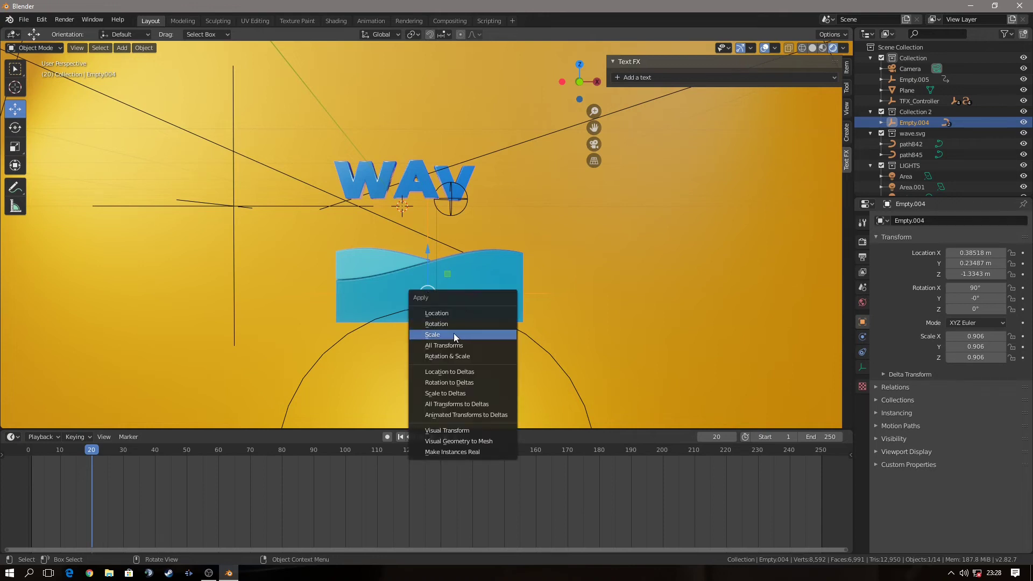
click(453, 334)
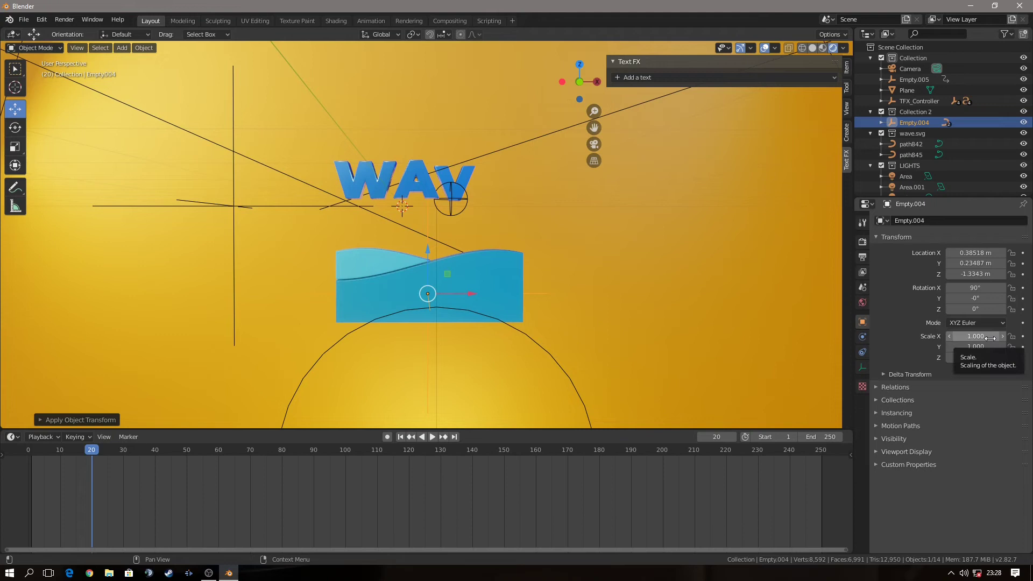
key(i)
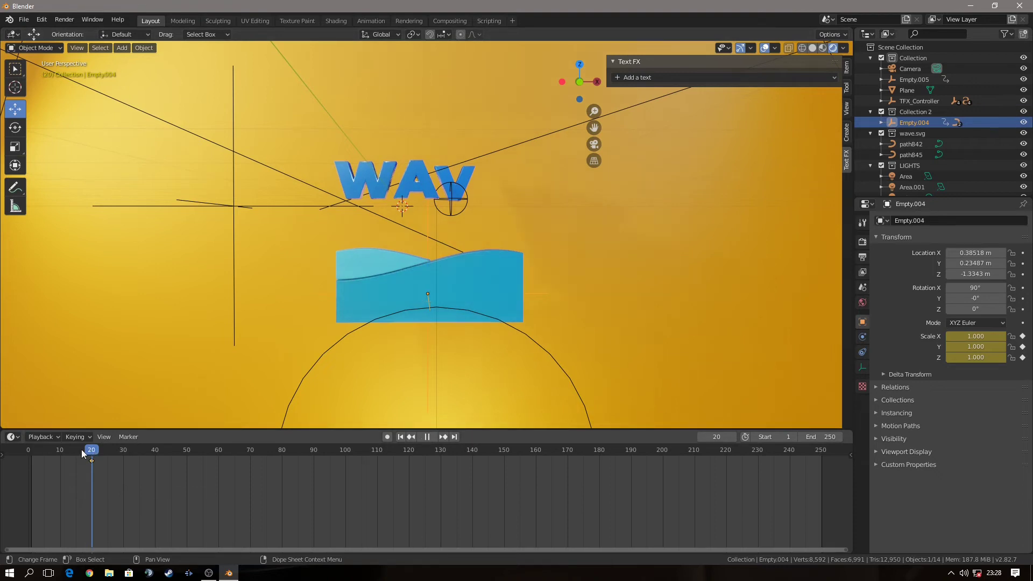
- Change the default keyframe interpolation in Preferences > Animation
drag(93, 452, 3, 456)
key(space)
key(space)
click(41, 20)
click(59, 174)
click(47, 130)
click(260, 244)
click(140, 188)
click(347, 40)
key(space)
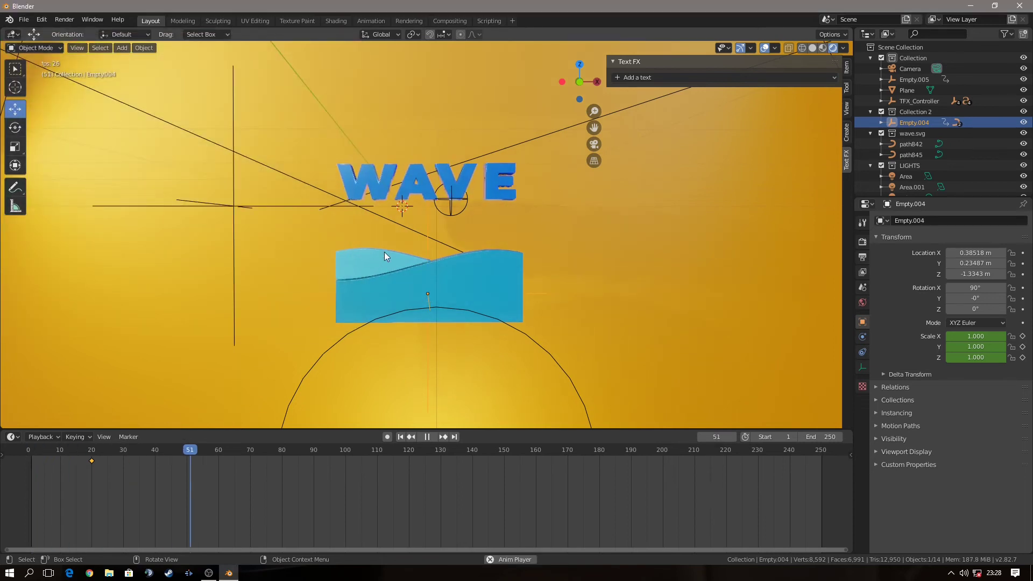
key(space)
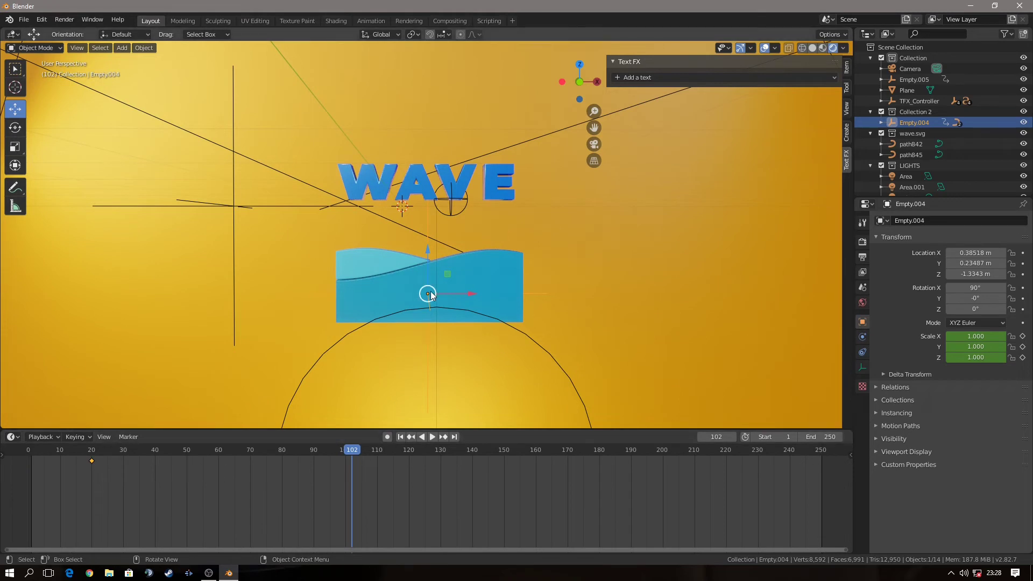
- Preview the logo's pop-in and return to frame 1
mouse_move(362, 450)
mouse_down()
mouse_move(25, 460)
mouse_move(153, 456)
mouse_up()
click(24, 453)
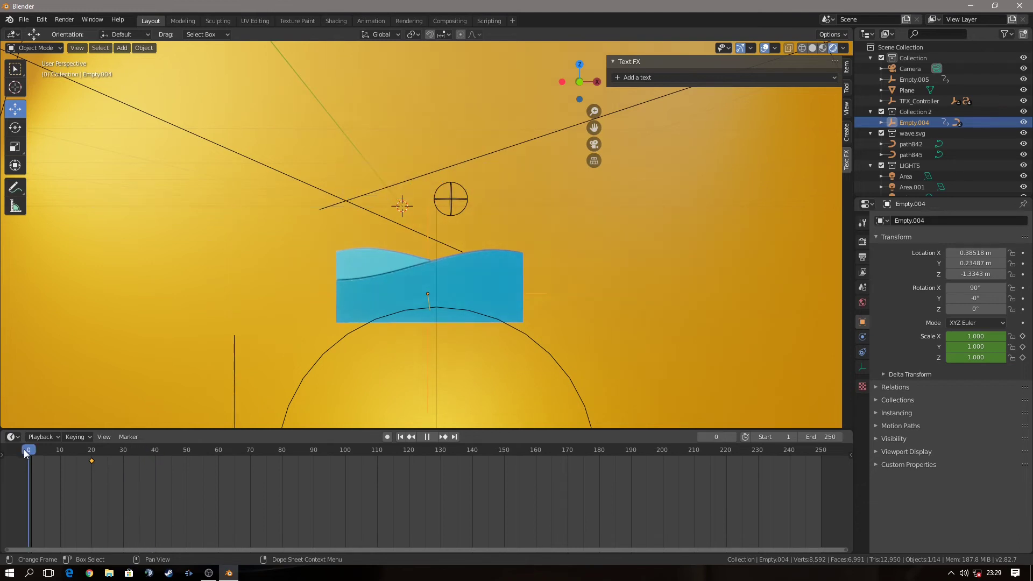
key(space)
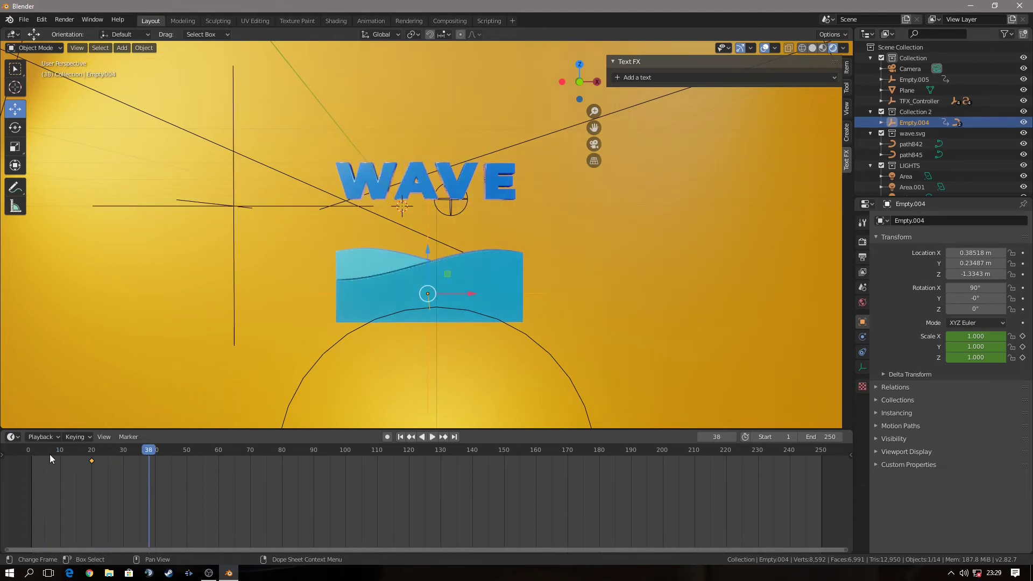
drag(148, 452, 140, 467)
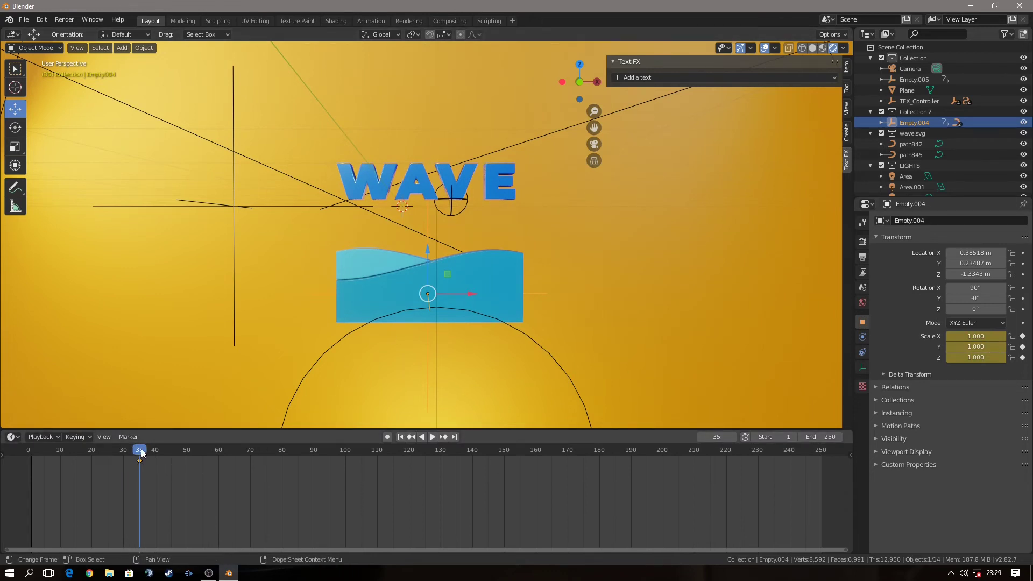
drag(142, 454, 31, 454)
- Set Empty.004's X, Y and Z scale to 0 and keyframe it at frame 1
click(984, 339)
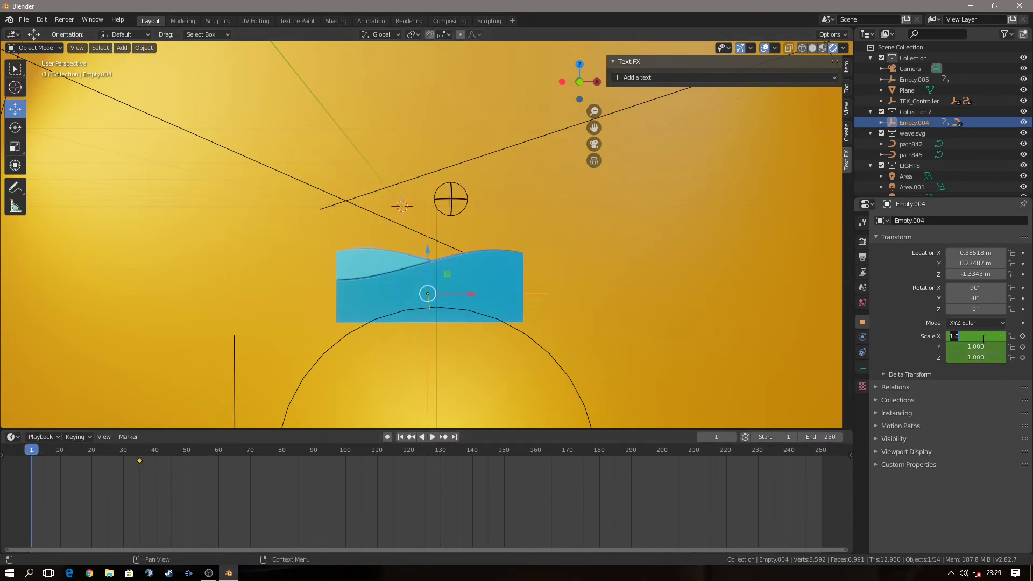
text(0)
key(Return)
text(0)
key(Return)
click(972, 358)
text(0)
key(Return)
click(1023, 335)
click(1023, 346)
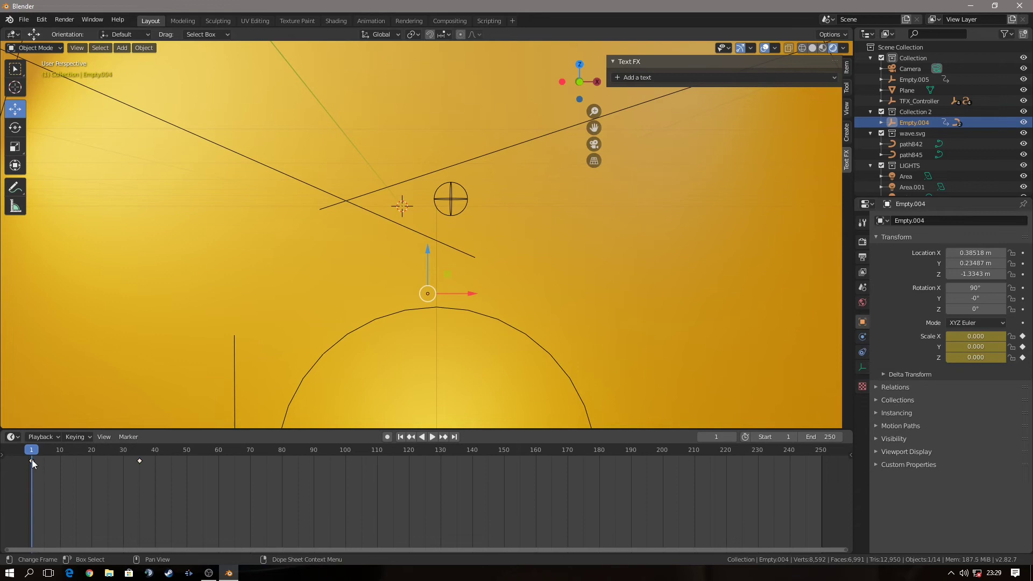
- Move the zero-scale keyframe to frame 30 and play back to check the timing
drag(32, 464, 123, 464)
key(space)
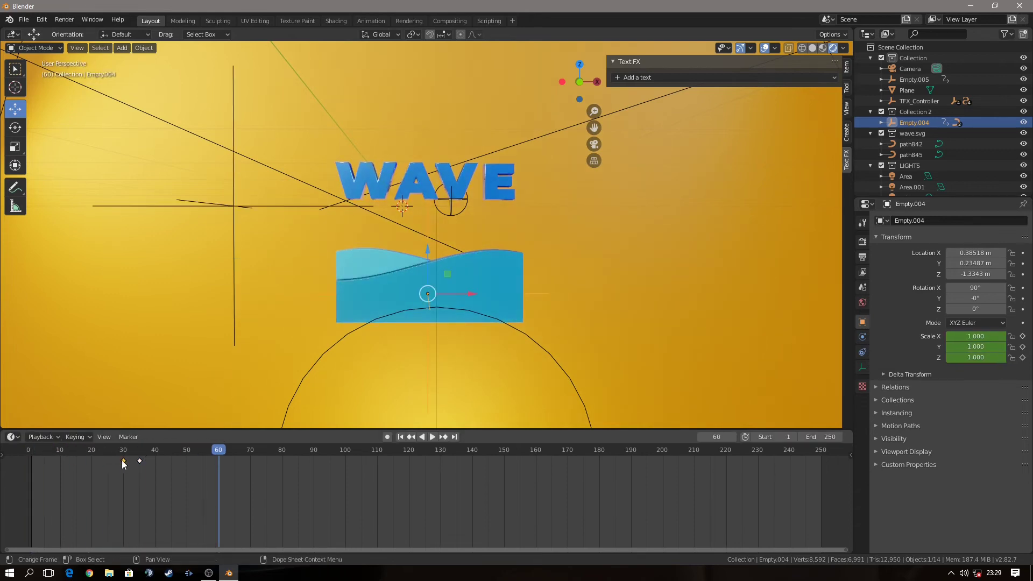
click(124, 452)
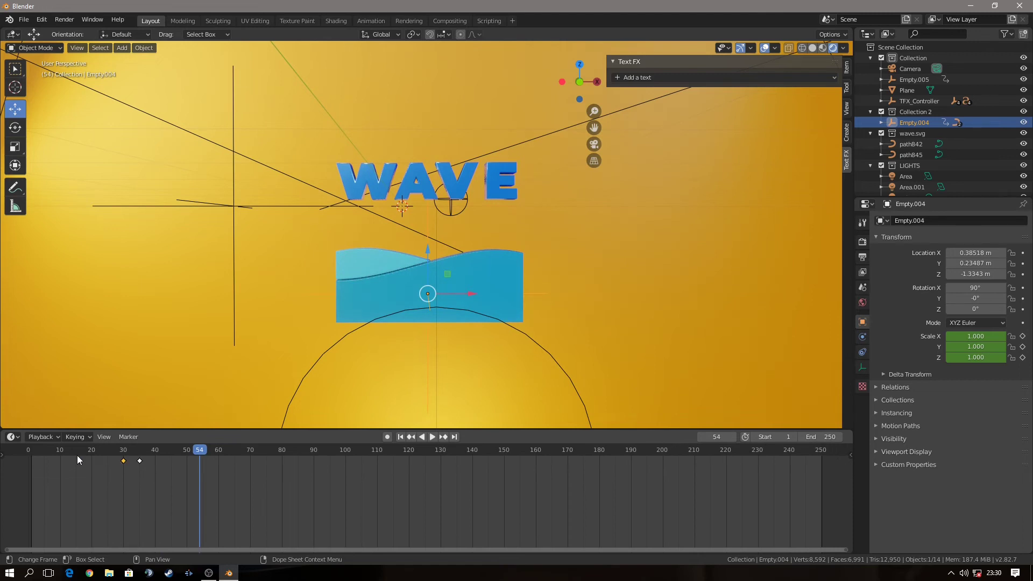
click(12, 438)
mouse_move(43, 437)
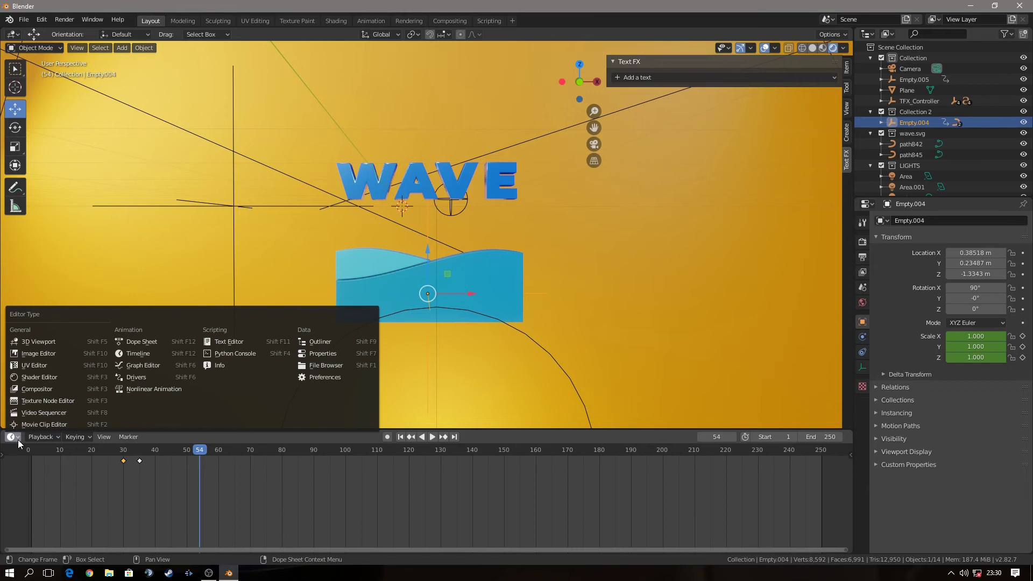
- In the Graph Editor, enable Normalize and pull the top scale keyframe's handle up-left for overshoot
click(145, 370)
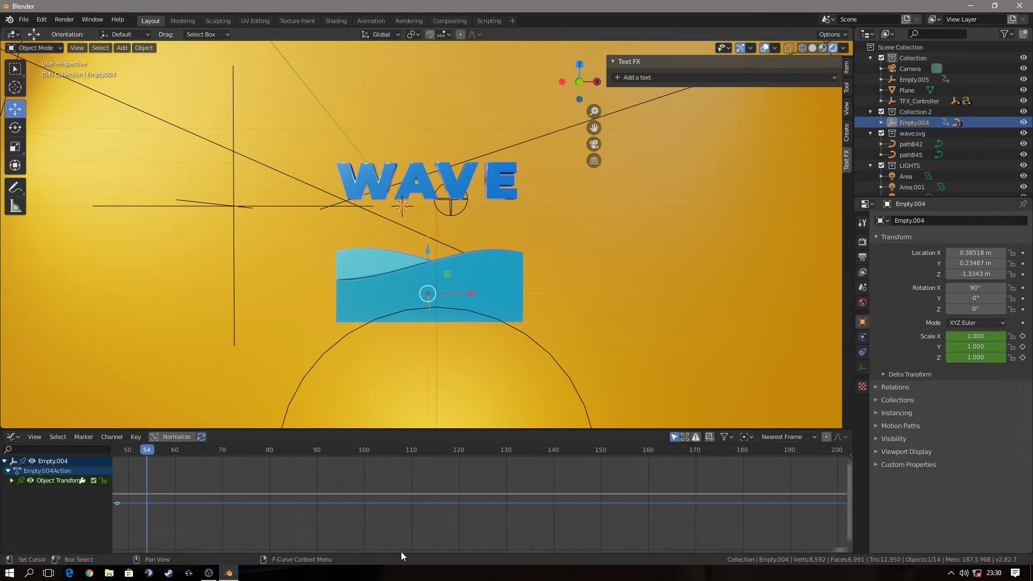
drag(834, 551, 400, 538)
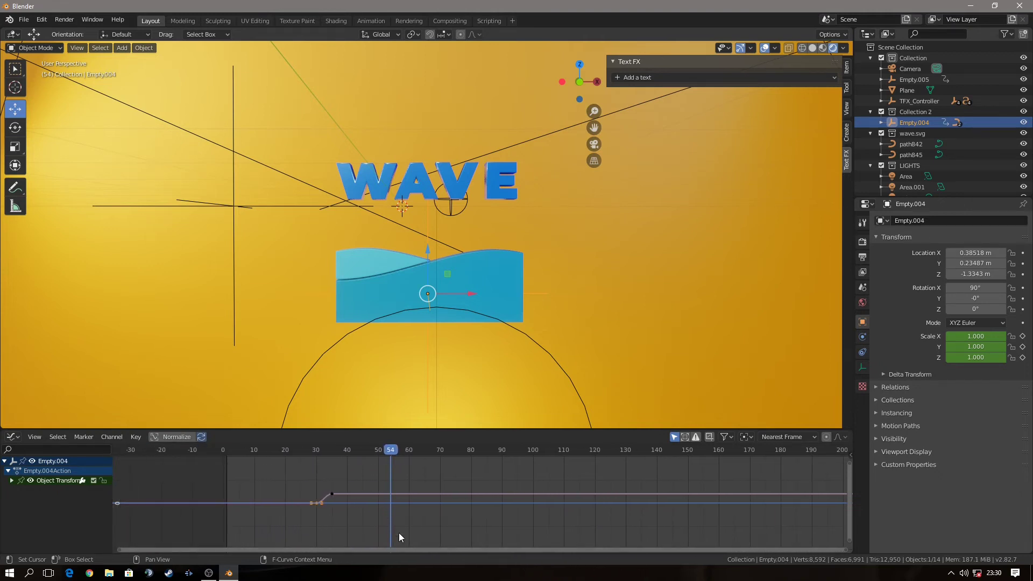
click(164, 437)
scroll(321, 527, up, 2)
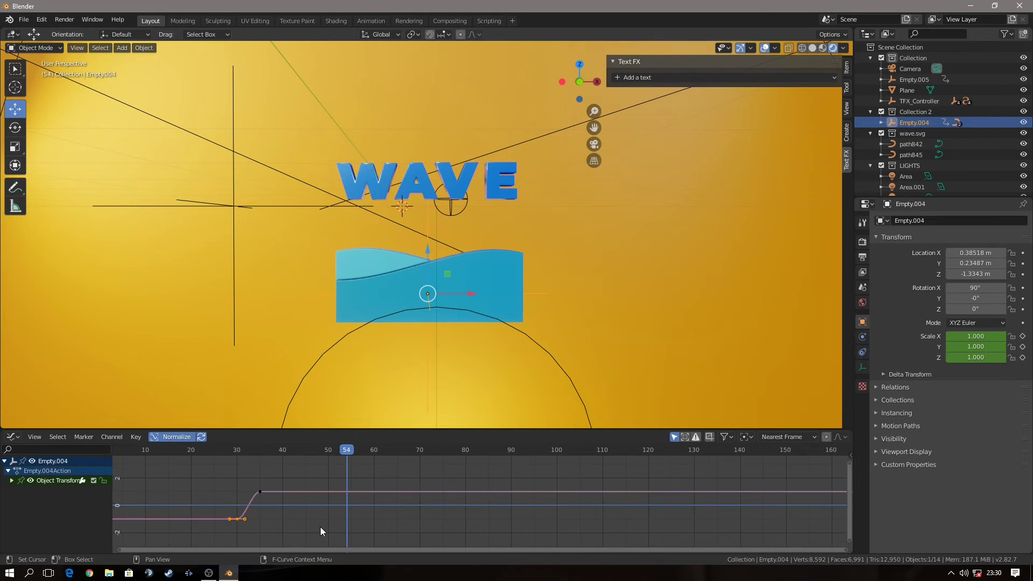
scroll(186, 519, up, 2)
click(179, 490)
drag(168, 492, 165, 482)
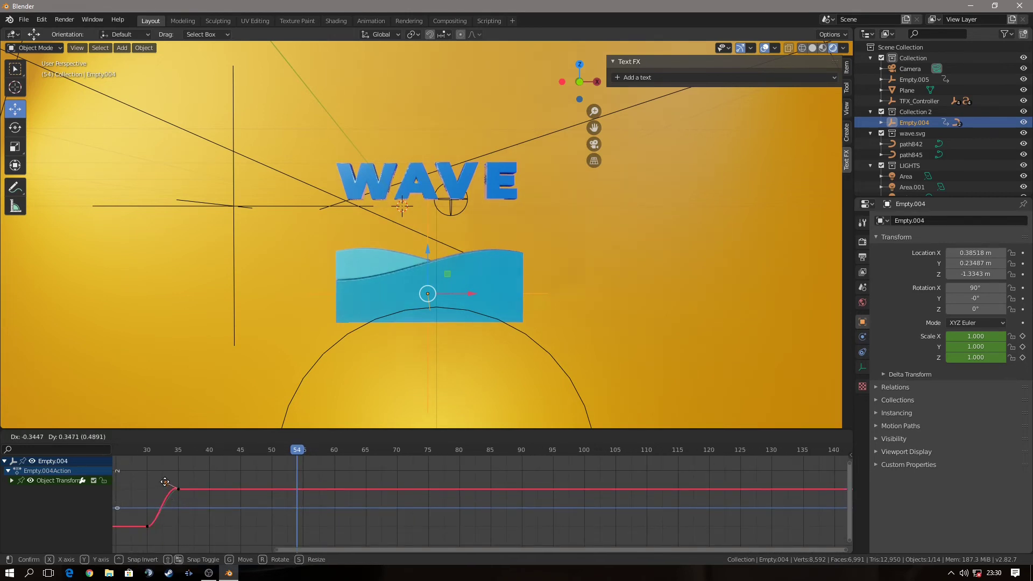
key(ctrl+Tab)
- Reshape the scale curve's overshoot handle again in the Graph Editor
key(Left)
key(Left)
key(Left)
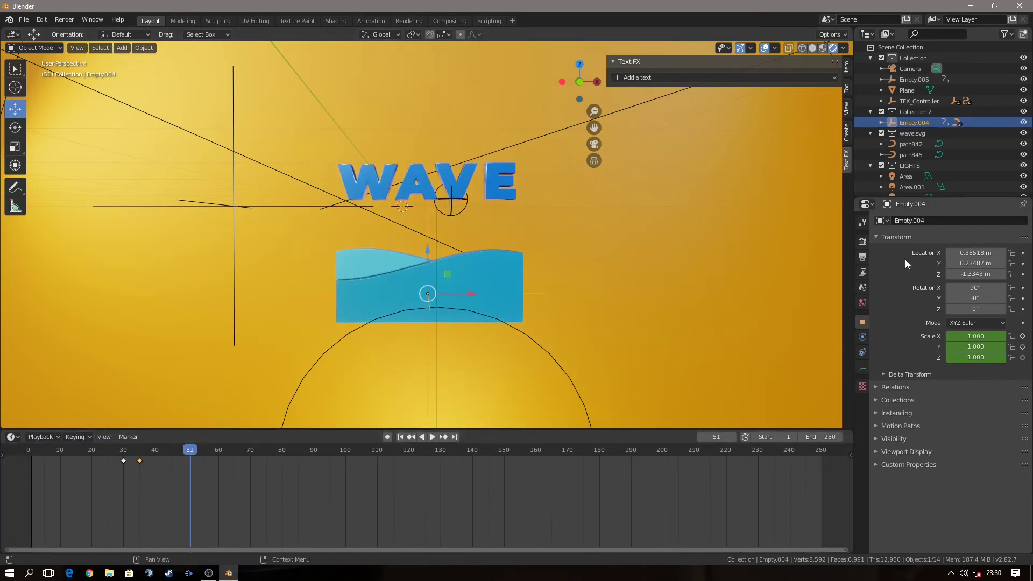
click(11, 437)
click(129, 366)
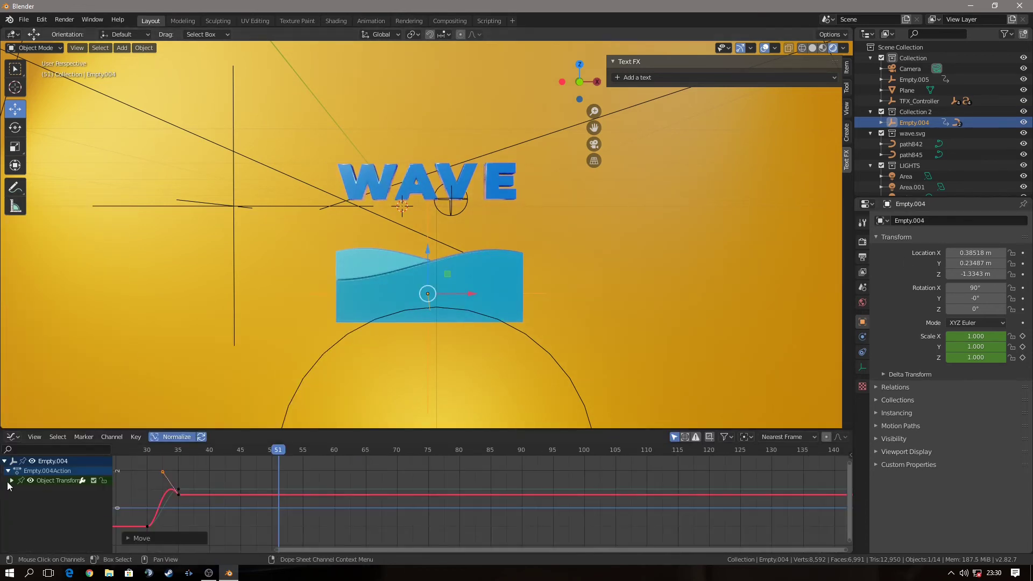
drag(179, 493, 161, 464)
click(161, 472)
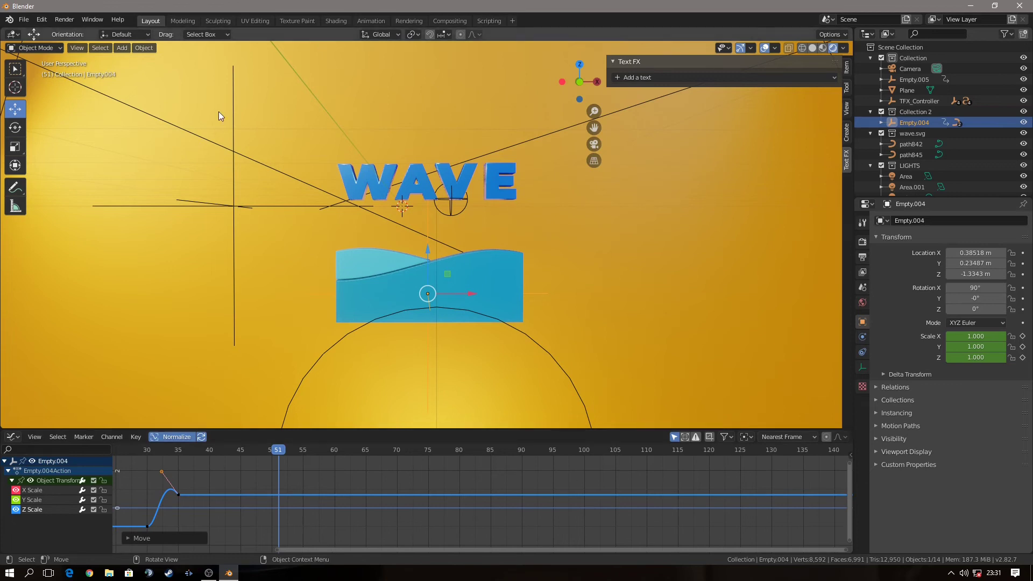
- Back in the Timeline, move the end scale keyframe later, near frame 38
click(35, 437)
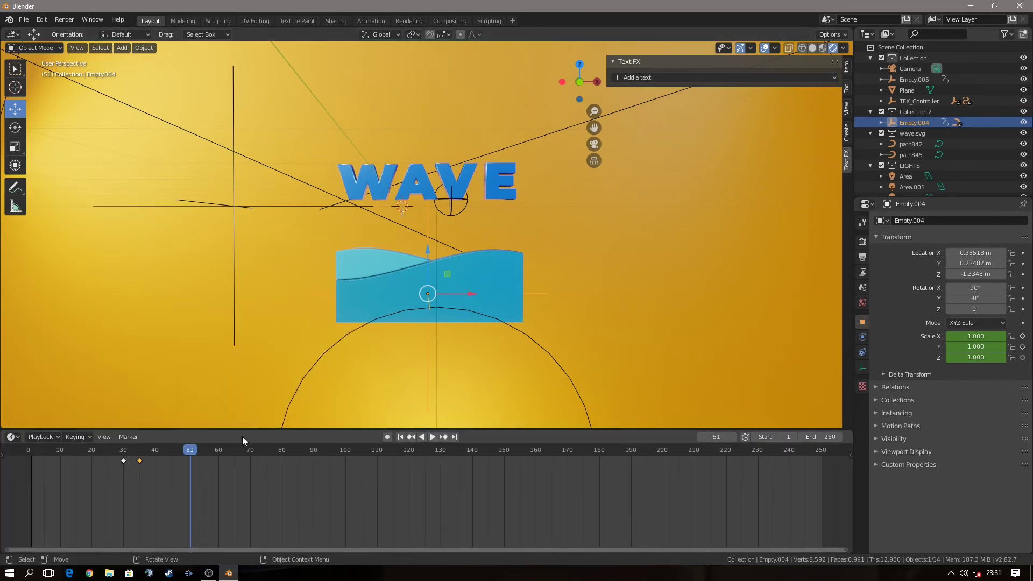
click(140, 352)
key(space)
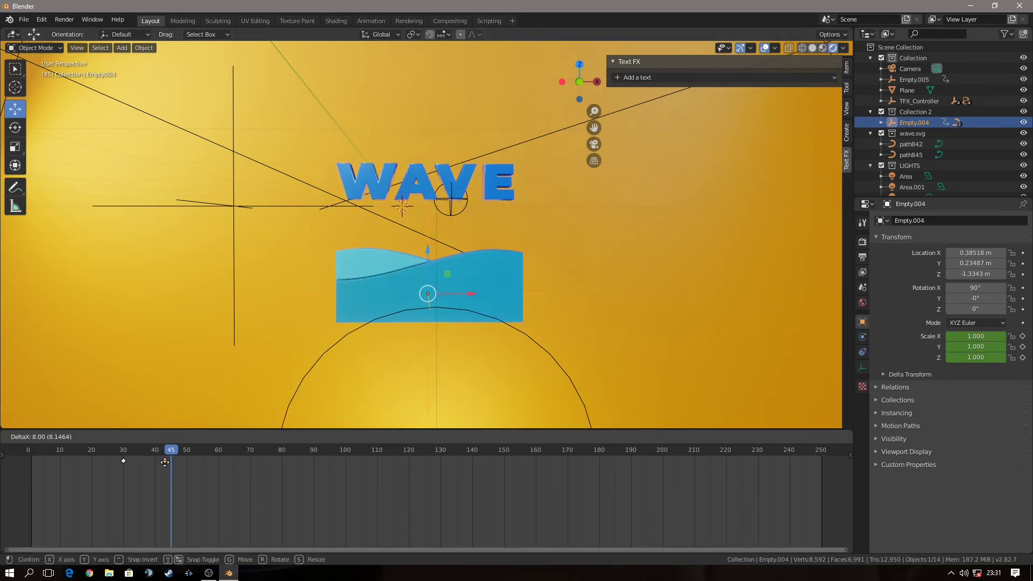
drag(144, 473, 169, 473)
key(space)
key(ctrl+z)
- Create a collection named 'type writing' and add a simple Text FX text object to it
scroll(899, 191, down, 1)
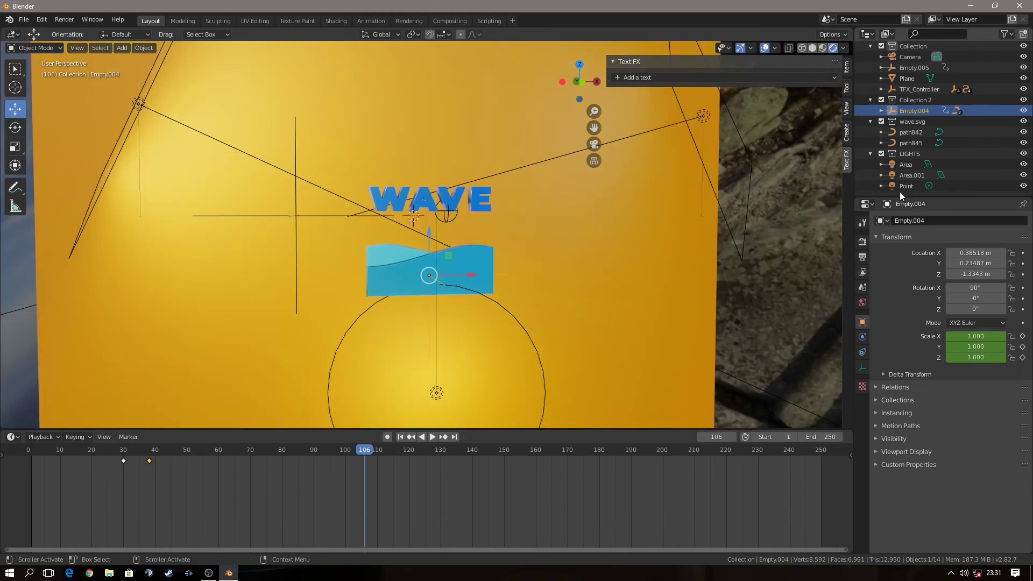
right_click(899, 192)
click(884, 195)
scroll(915, 183, down, 1)
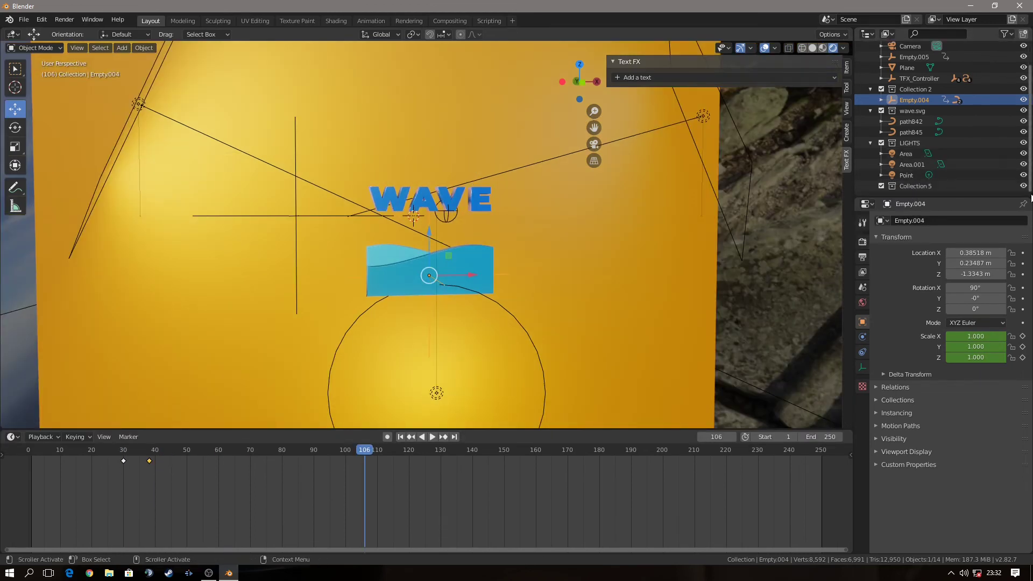
click(926, 186)
double_click(927, 187)
text(type writing)
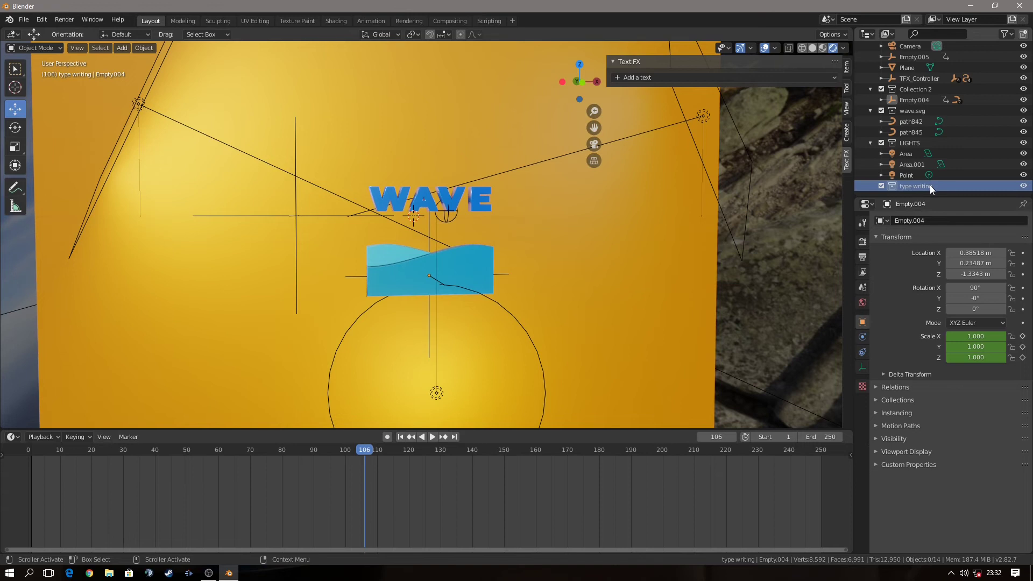
key(Return)
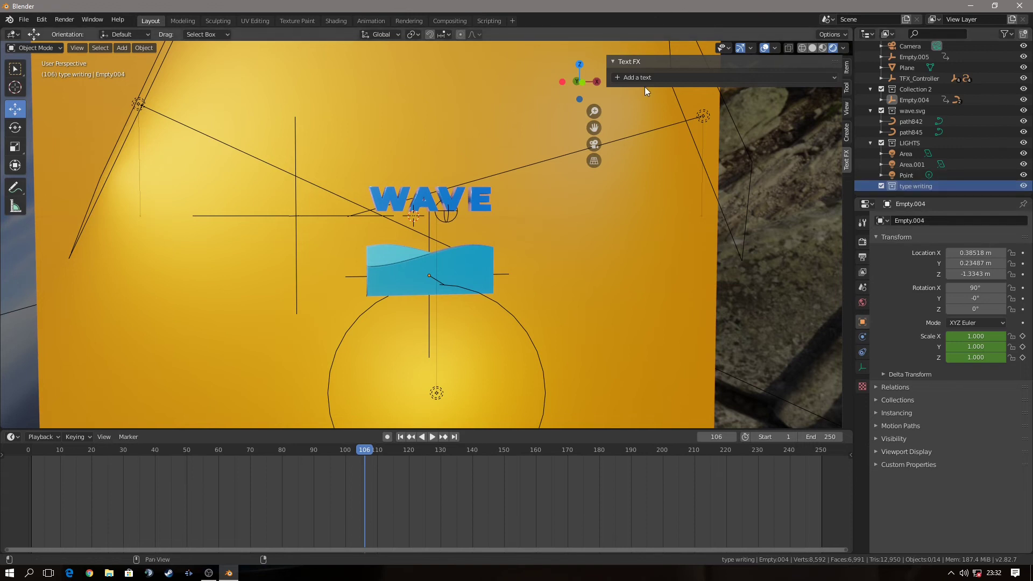
click(621, 79)
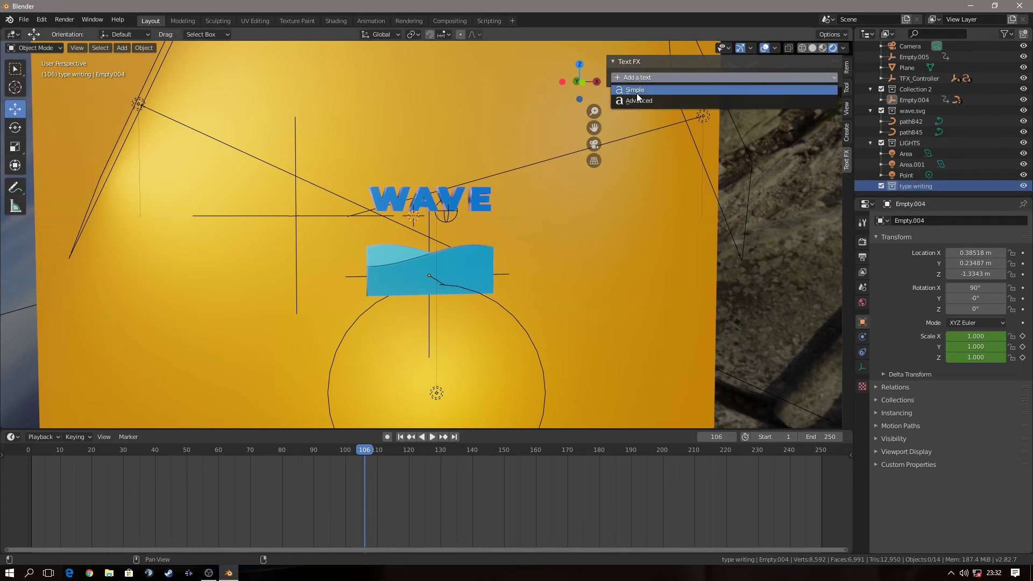
click(636, 92)
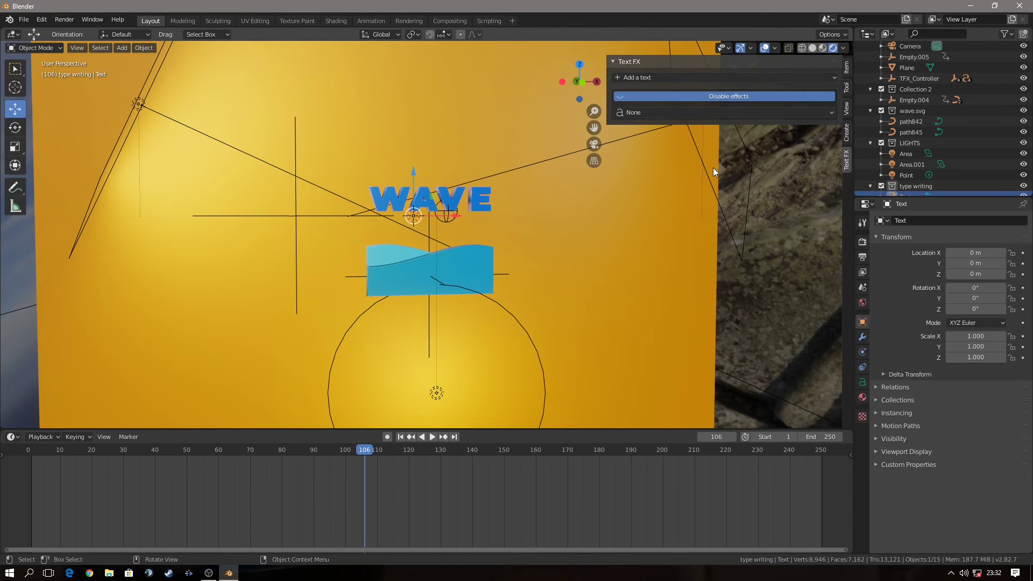
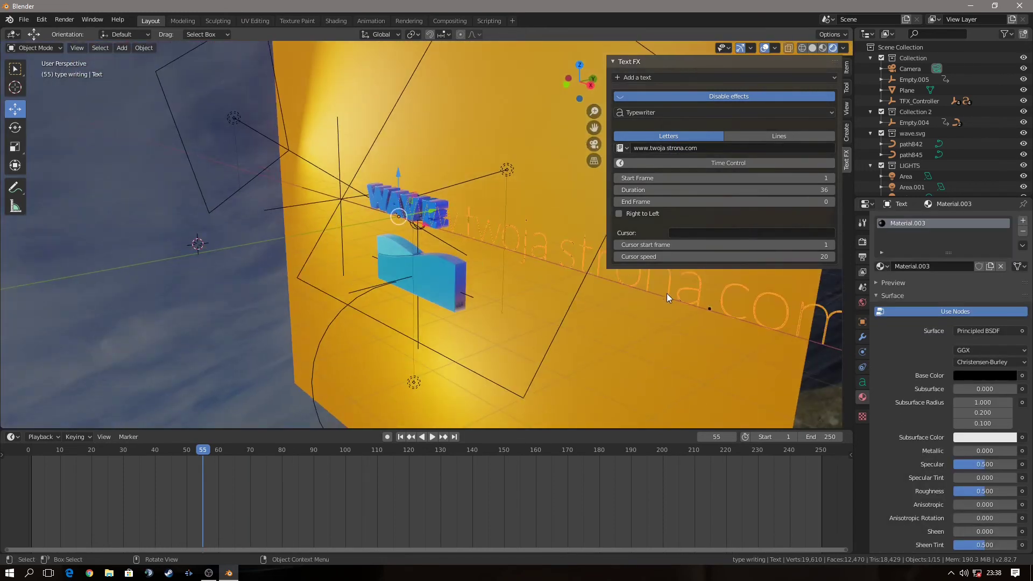
click(282, 344)
key(KP_0)
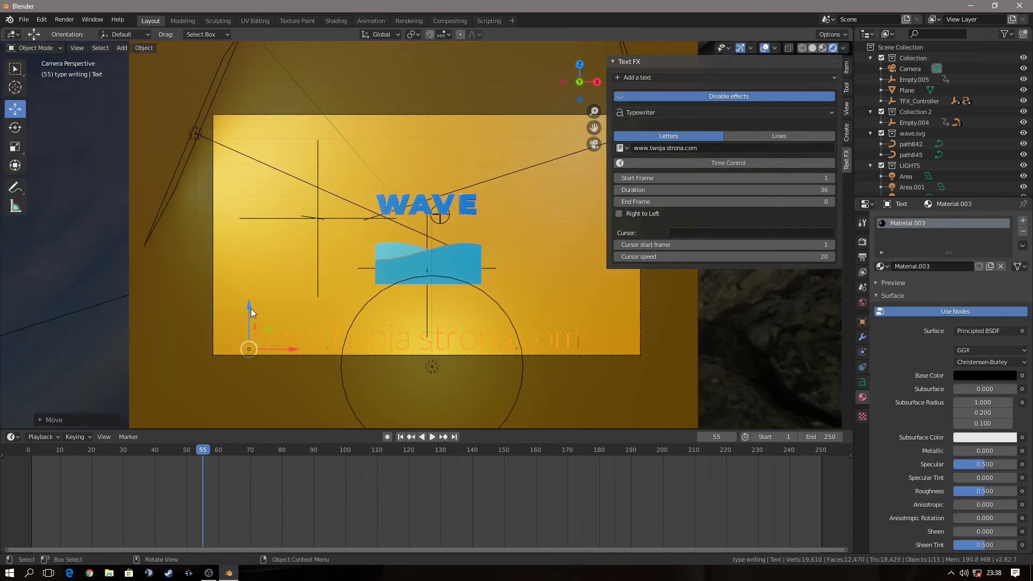
drag(280, 337, 403, 393)
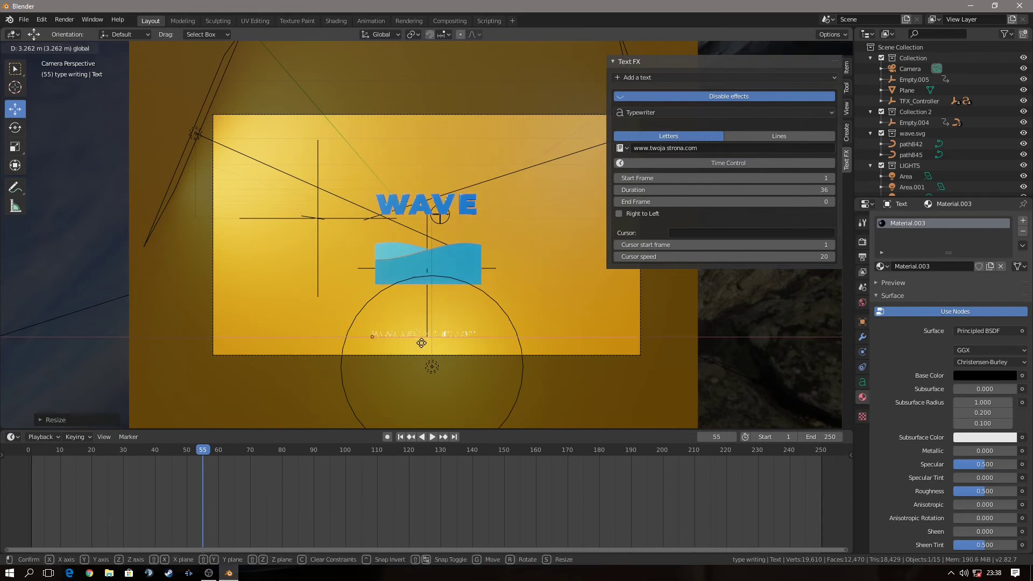
scroll(405, 398, up, 1)
key(space)
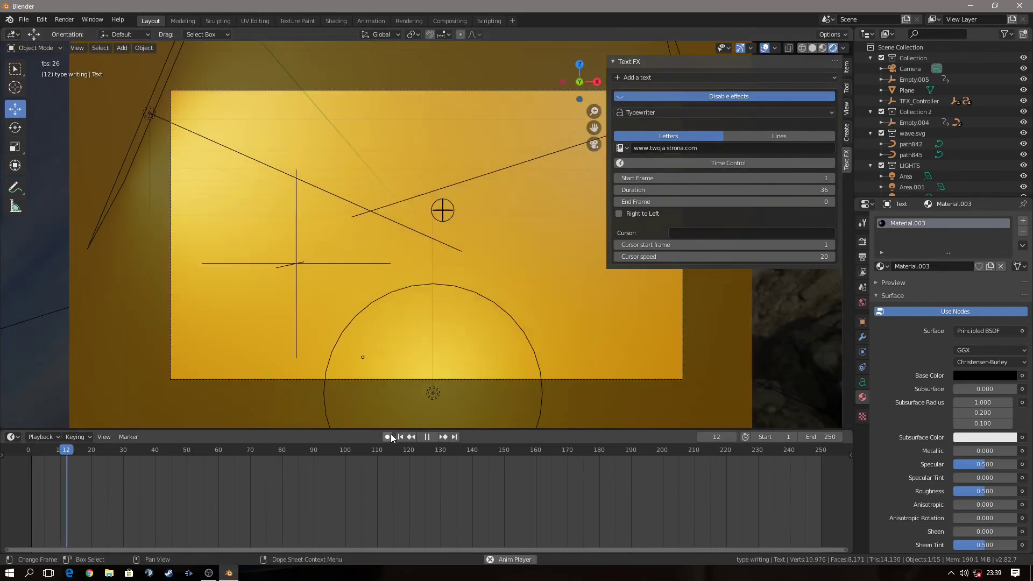
key(space)
scroll(396, 403, up, 2)
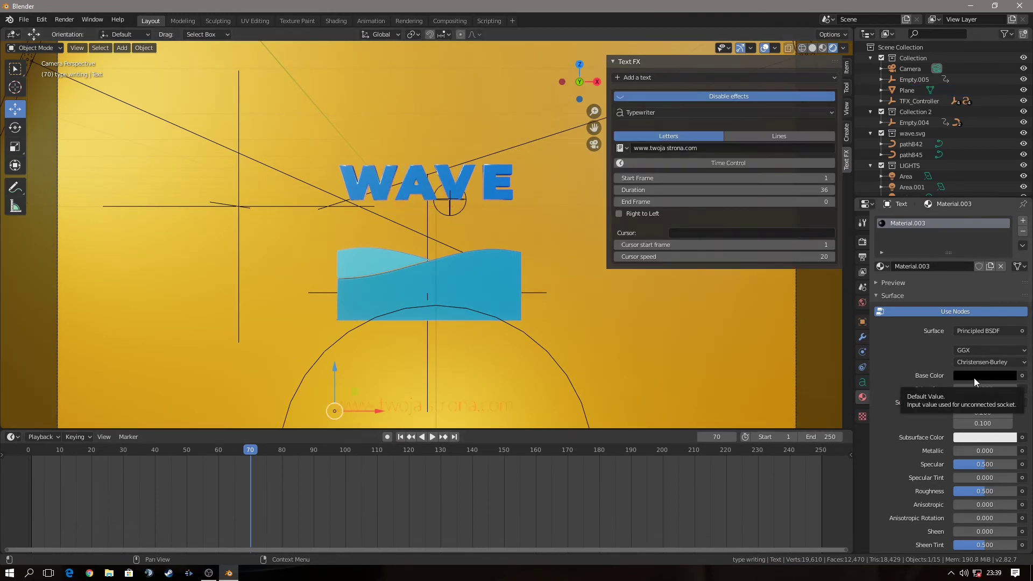
- Change the URL text's base colour toward white
click(985, 376)
drag(1006, 295, 1006, 220)
scroll(497, 386, down, 1)
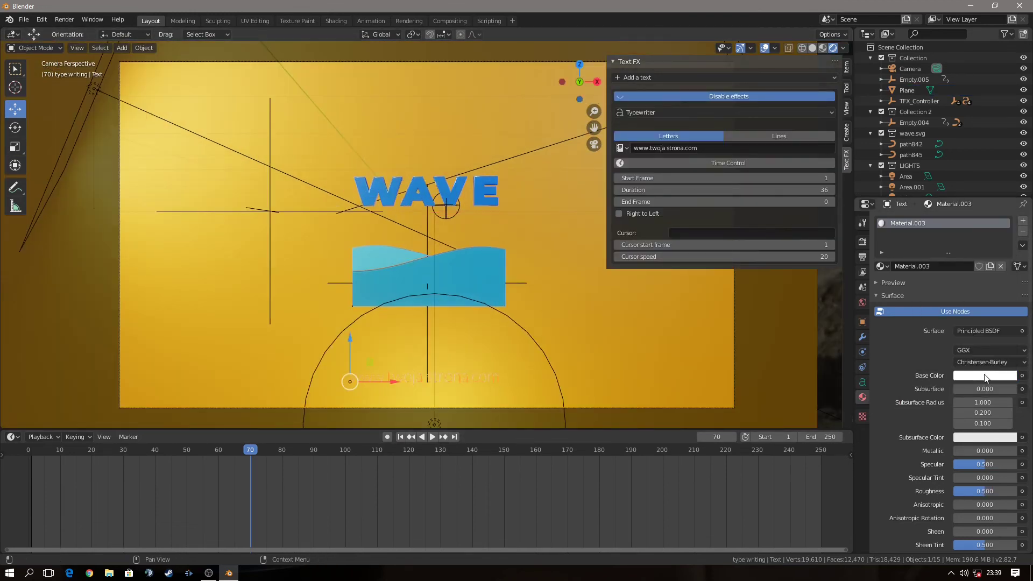
- Load a different font file for the URL text from the Font panel
click(863, 382)
click(1011, 369)
double_click(514, 301)
scroll(437, 407, down, 2)
click(600, 375)
scroll(599, 375, up, 2)
- Check the text's material, preview the animation, and reselect the URL text
click(862, 412)
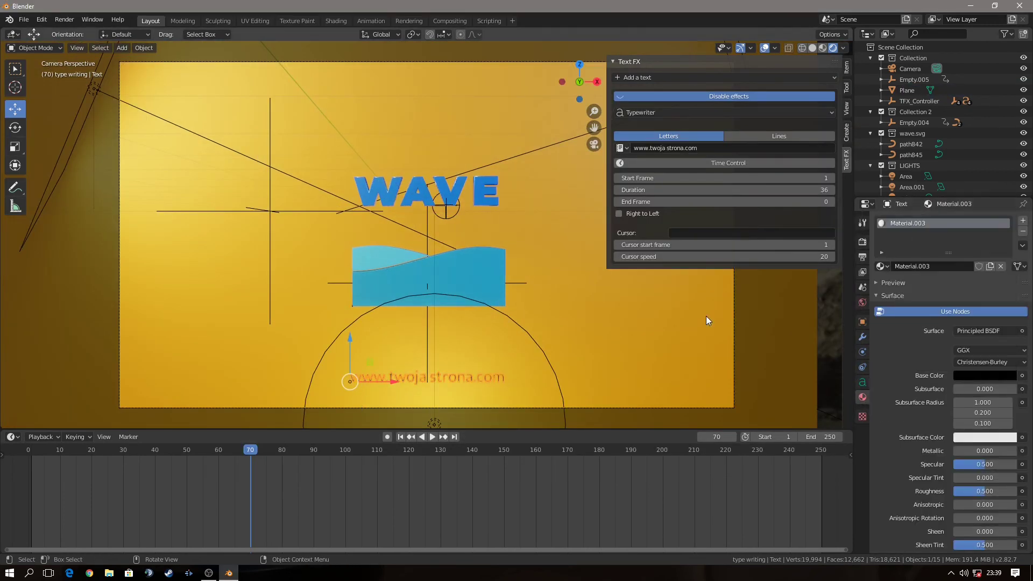
key(space)
scroll(603, 320, down, 1)
key(space)
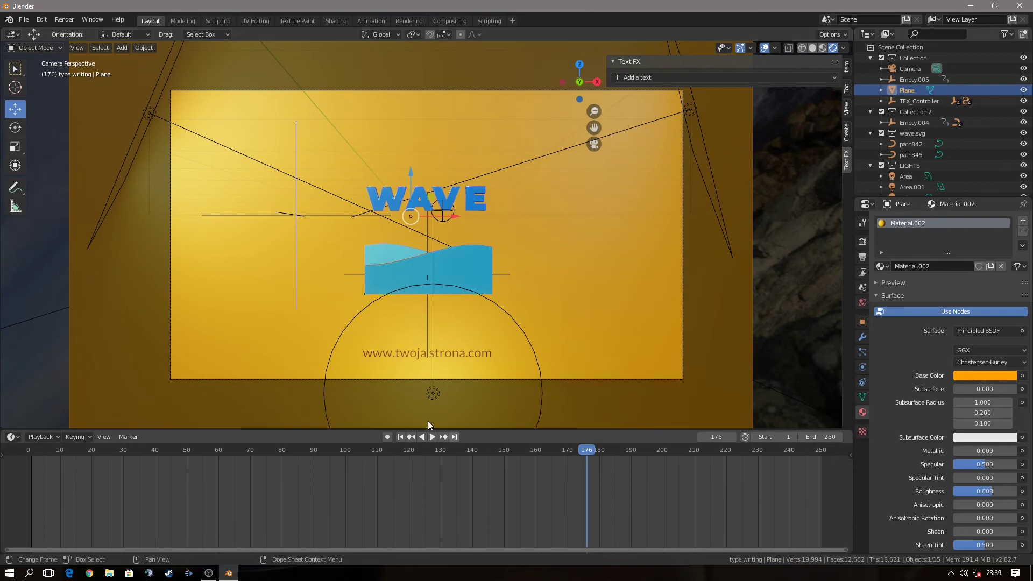
click(430, 354)
- Set the URL typewriter Start Frame to 45 and Duration to 14, previewing the timing
scroll(427, 396, up, 2)
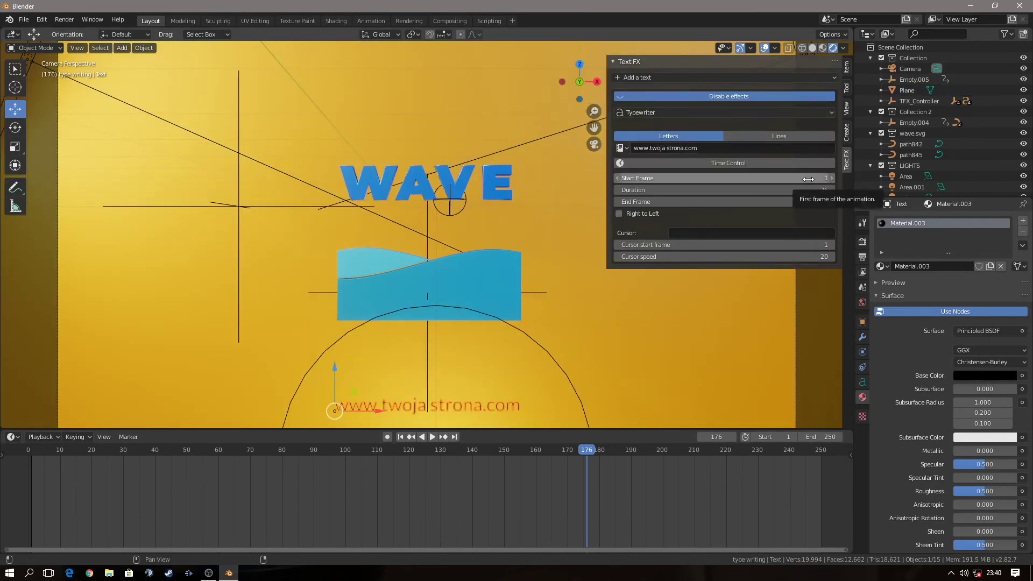
click(134, 456)
key(space)
key(space)
click(772, 178)
key(Return)
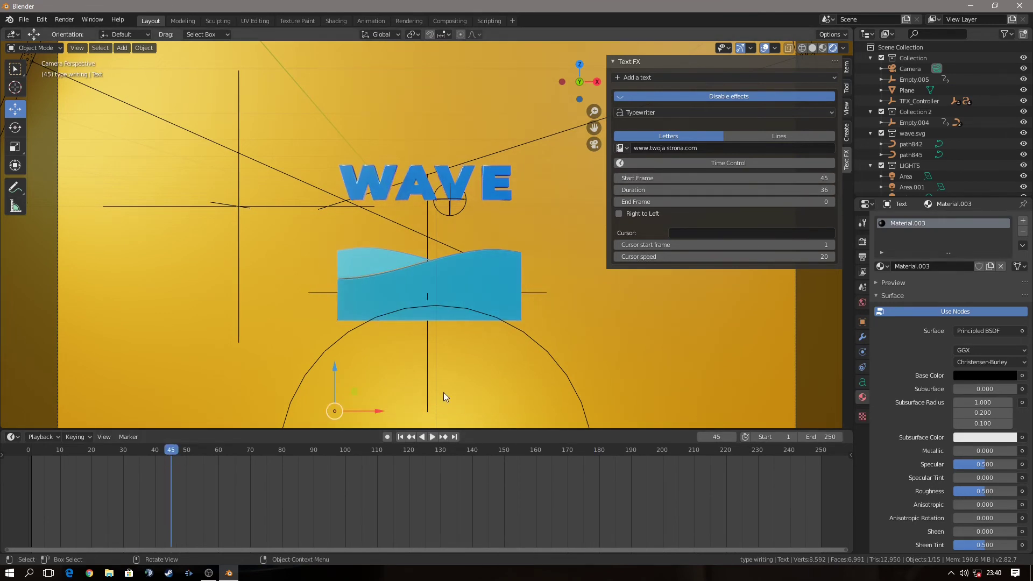
key(space)
drag(713, 193, 673, 193)
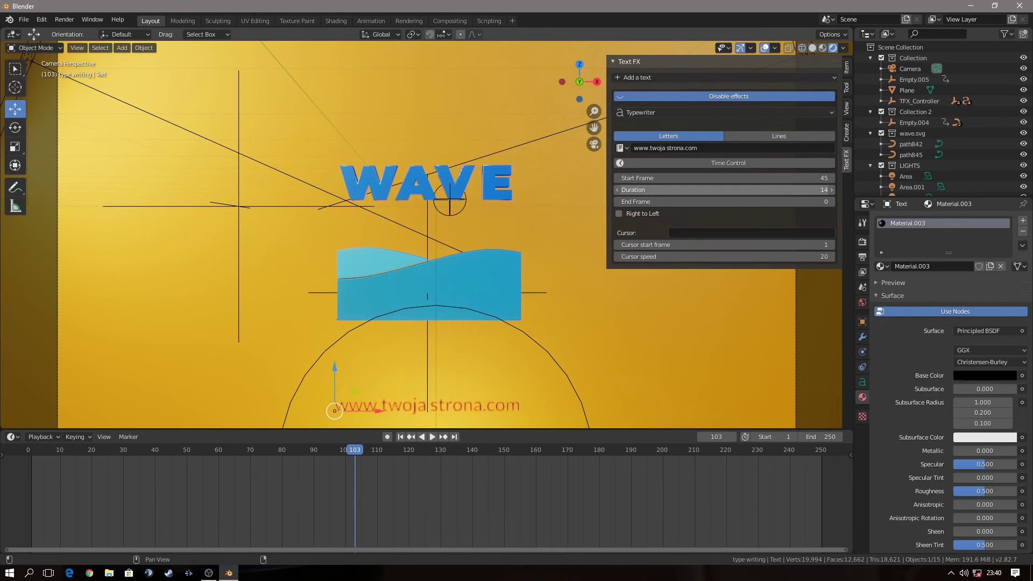
click(147, 448)
key(space)
key(space)
- Select the backdrop plane and show its object transform properties
click(234, 327)
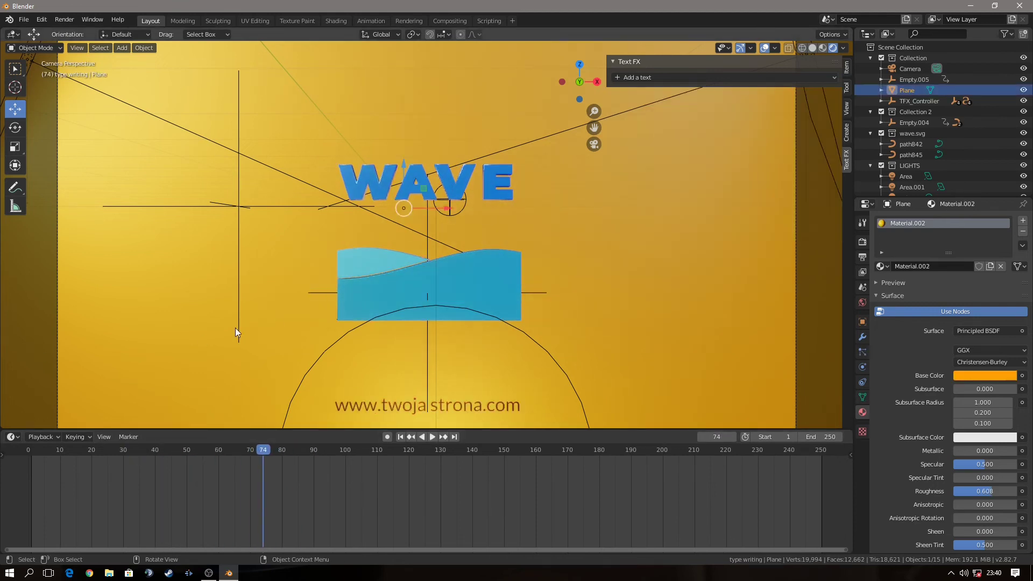
scroll(235, 328, down, 1)
click(862, 322)
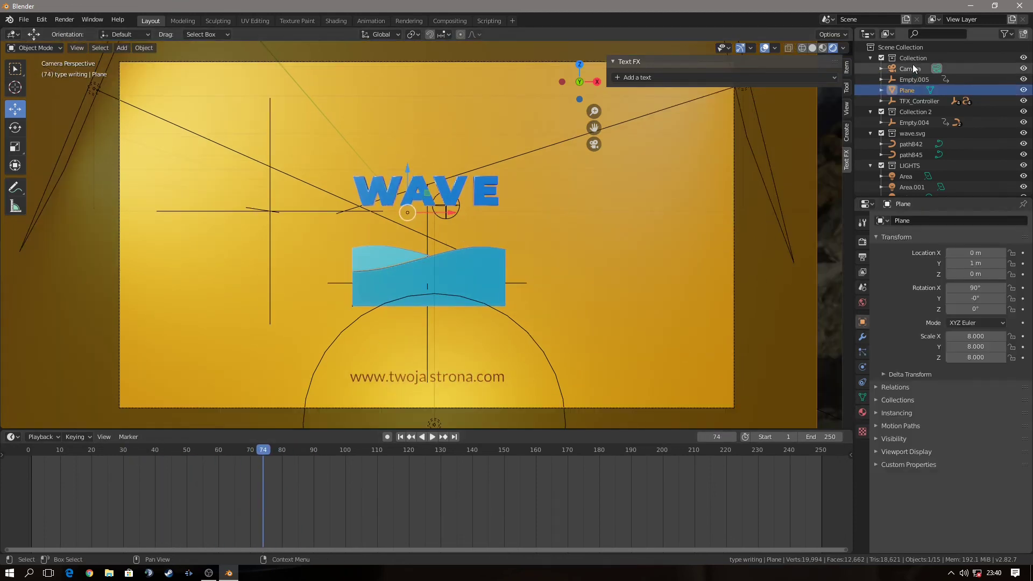
- Select the Camera and keyframe its location at frame 250
click(913, 65)
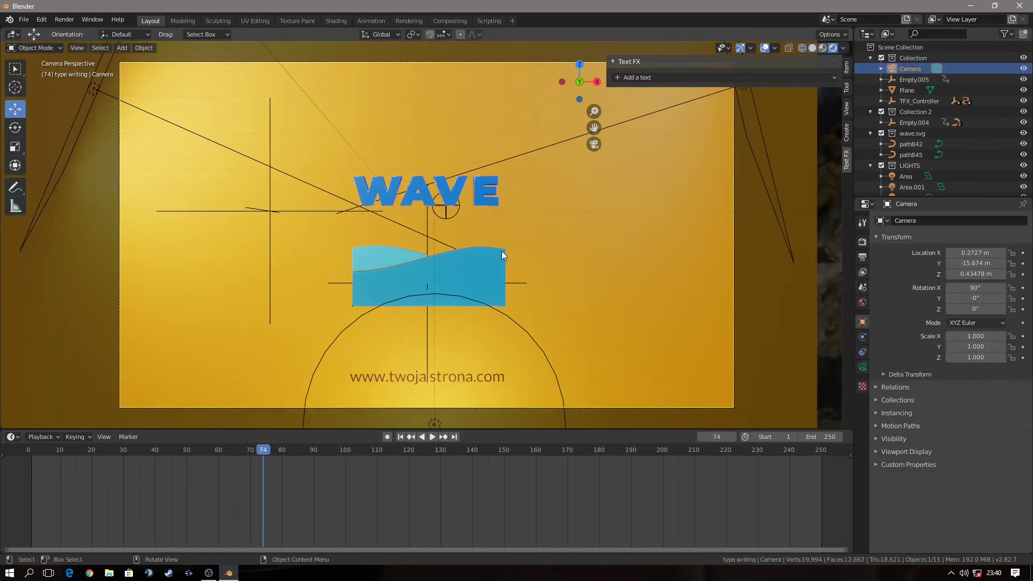
click(400, 436)
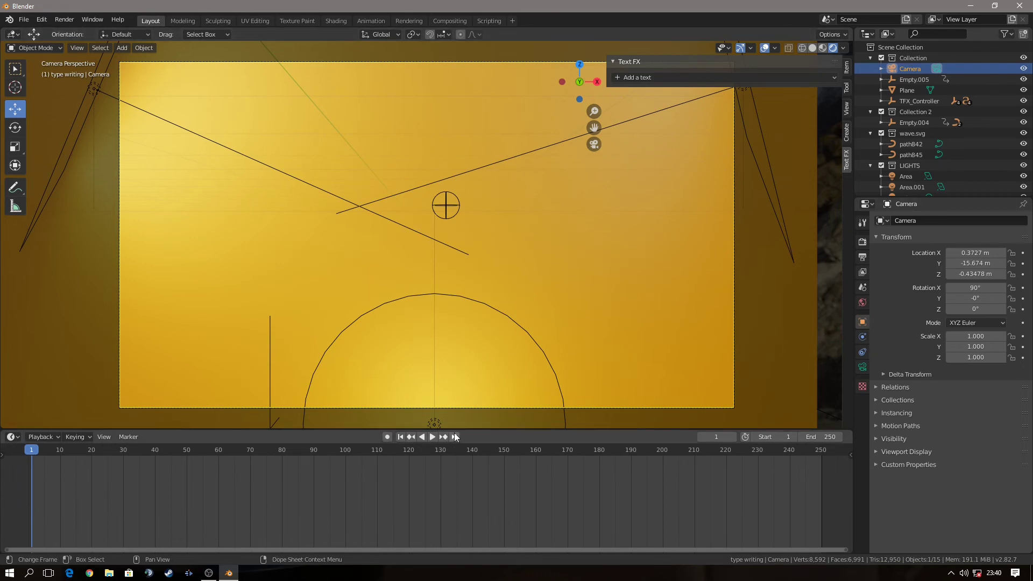
key(space)
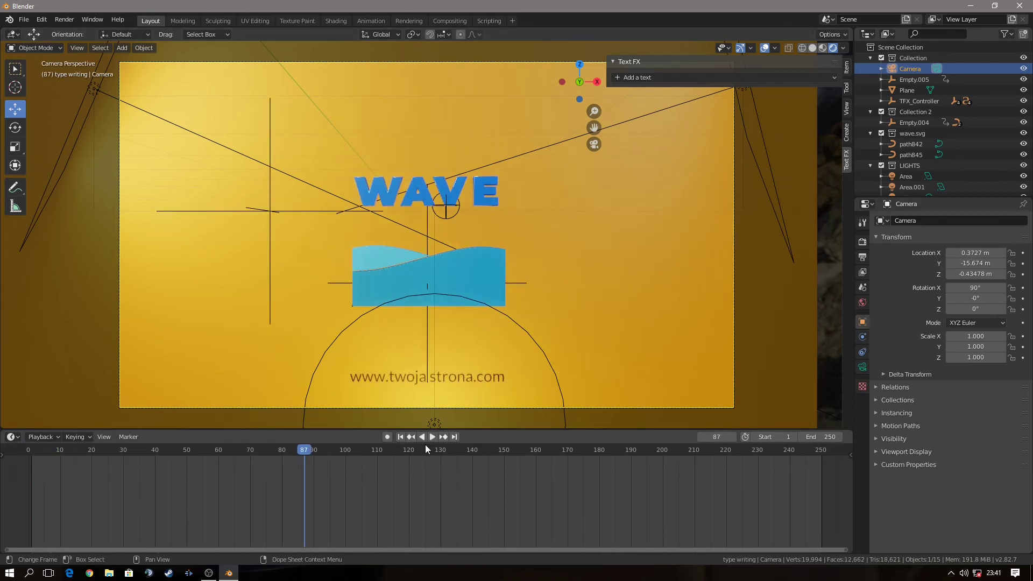
drag(305, 450, 822, 454)
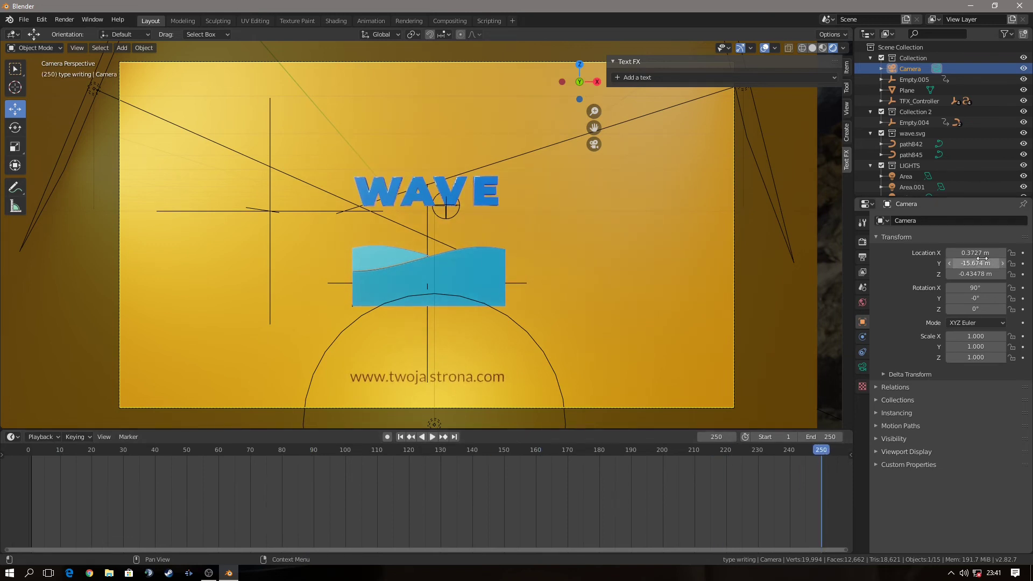
key(i)
- At frame 1, set camera Location Y to -18.544 m, keyframe it, and play the push-in
key(space)
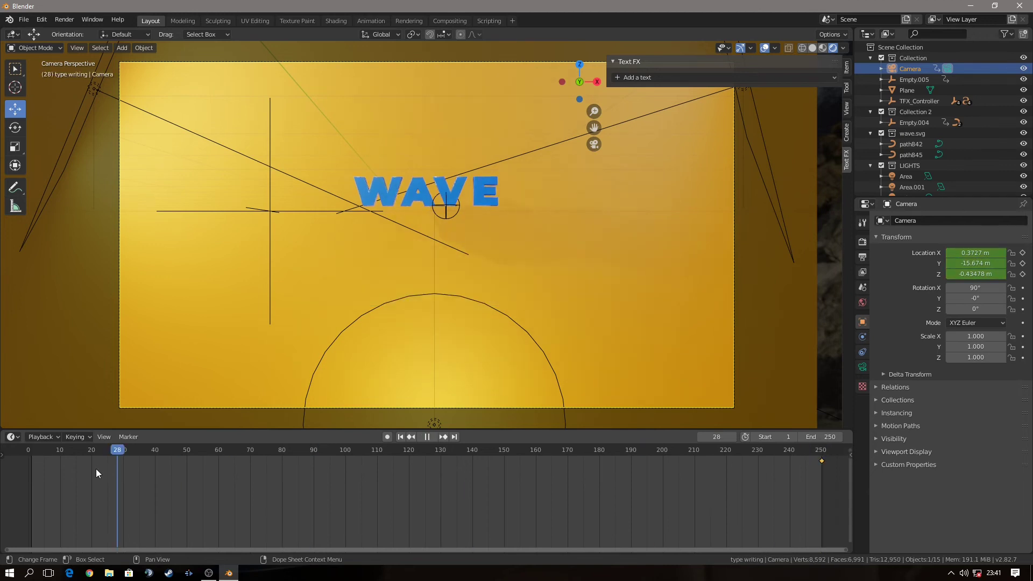
click(41, 468)
key(space)
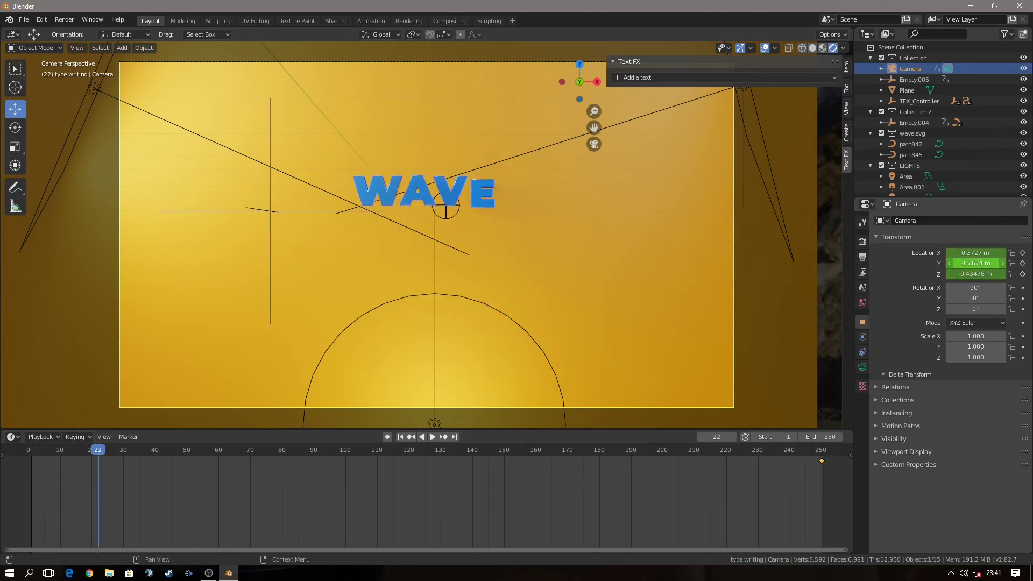
key(shift+Left)
drag(976, 263, 936, 263)
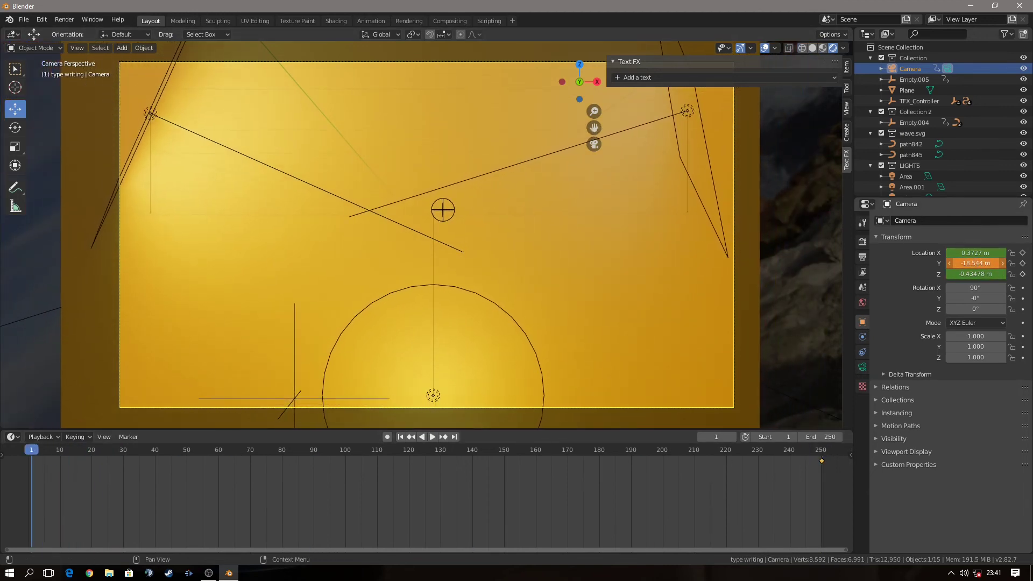
key(i)
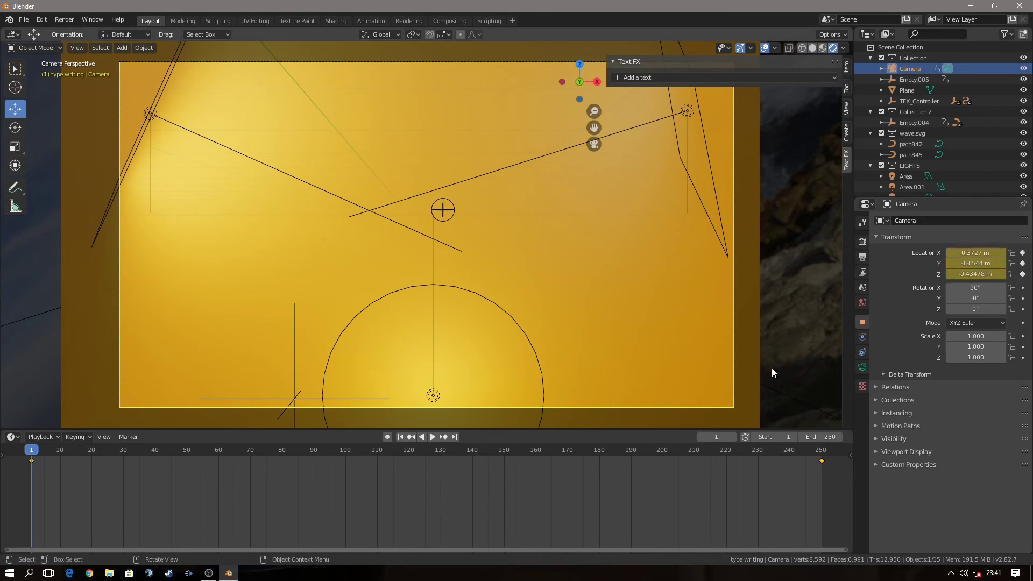
key(space)
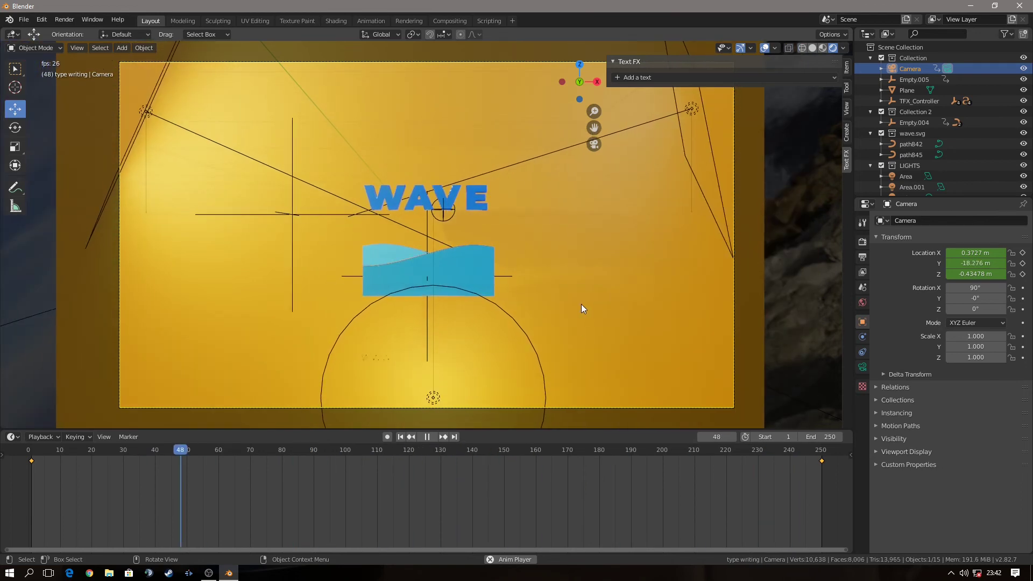
- Join wave shape path845 into path842 and orbit to a close-up of the WAVE objects
key(space)
scroll(434, 332, up, 3)
click(392, 295)
click(863, 397)
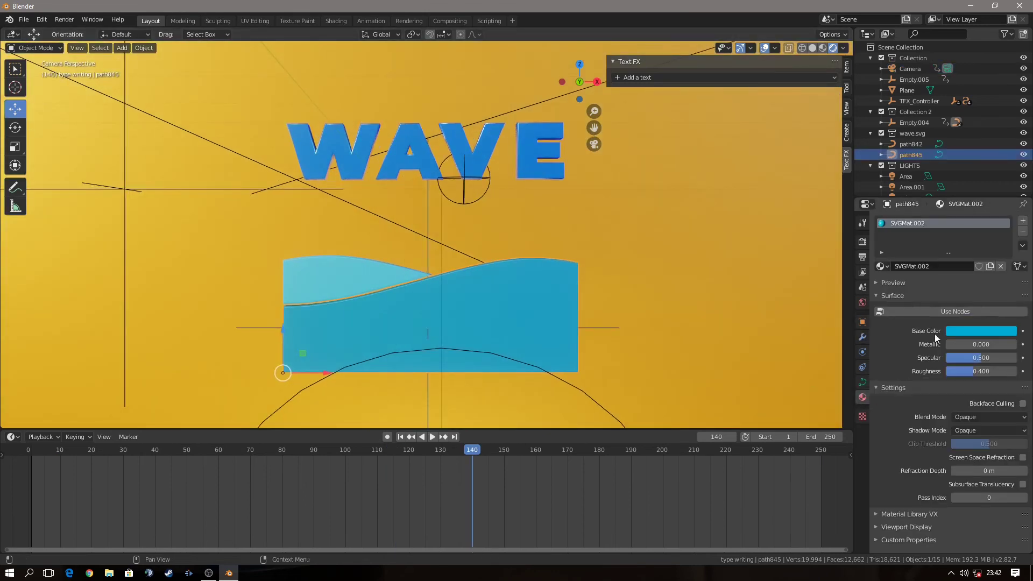
shift+click(351, 293)
right_click(303, 295)
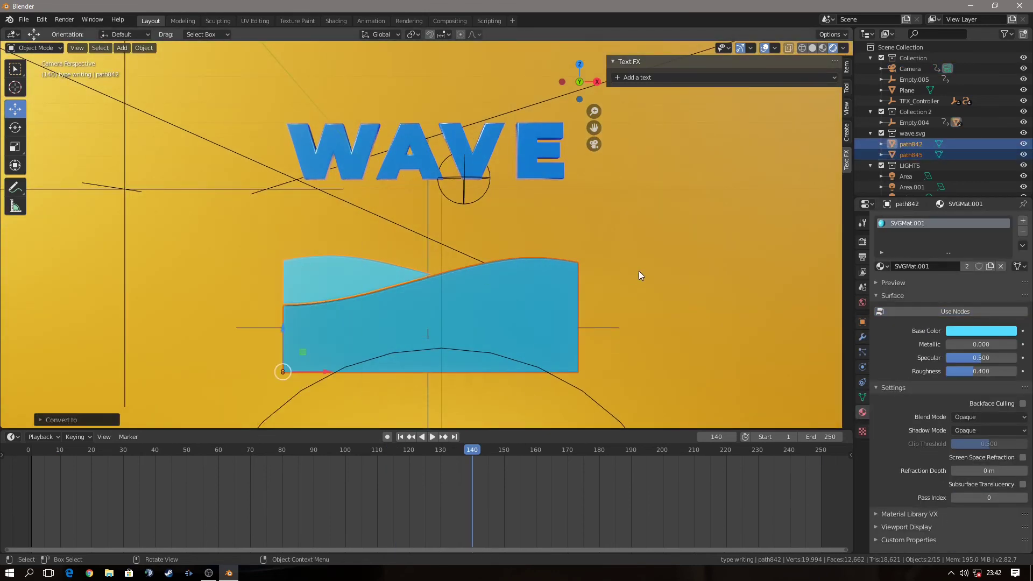
right_click(299, 307)
click(286, 315)
middle_drag(286, 315, 405, 340)
key(space)
scroll(406, 340, up, 4)
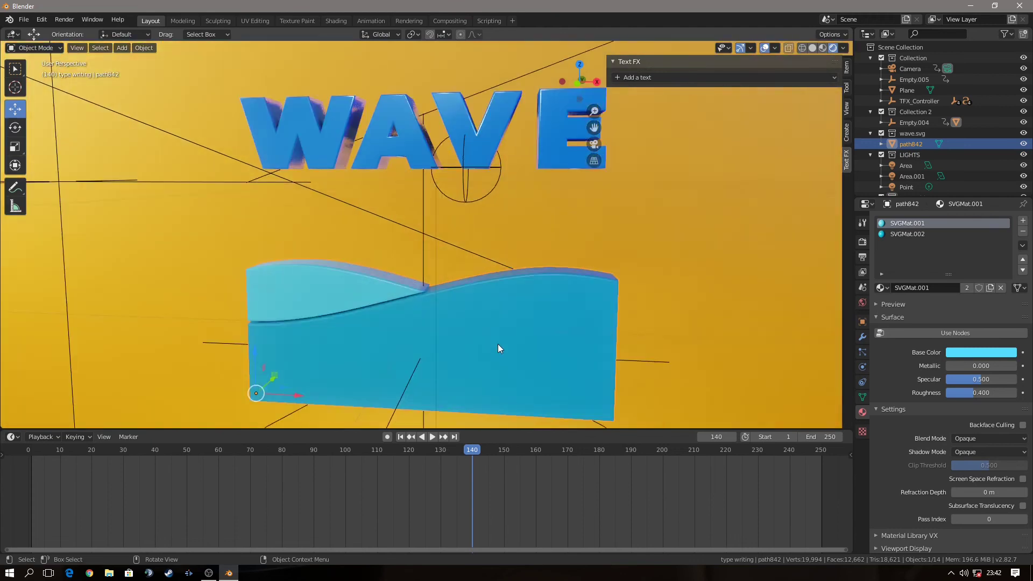
middle_drag(498, 344, 514, 323)
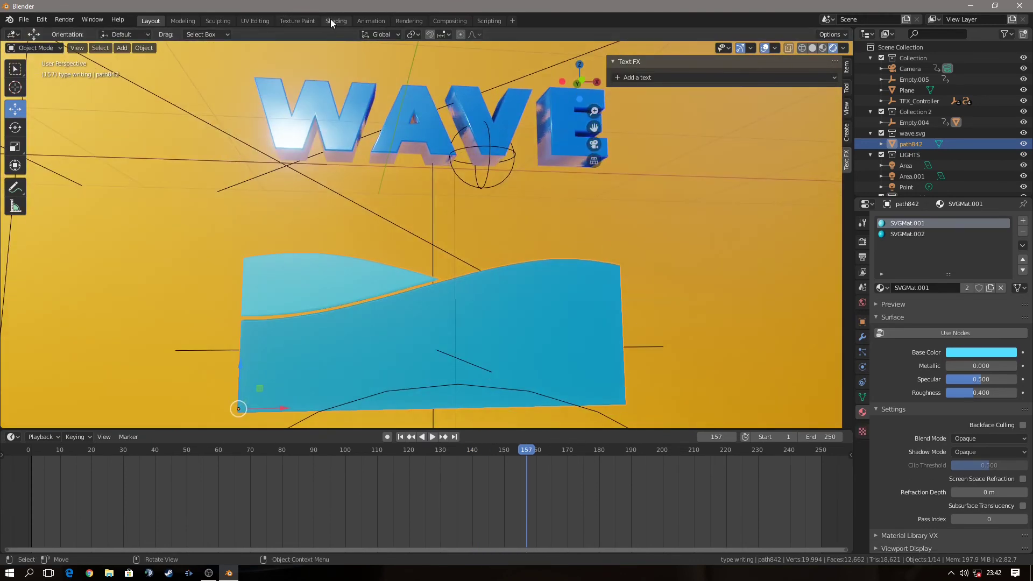
- In the Shading workspace, enable nodes on the wave object's material
click(331, 20)
click(204, 334)
scroll(535, 239, up, 3)
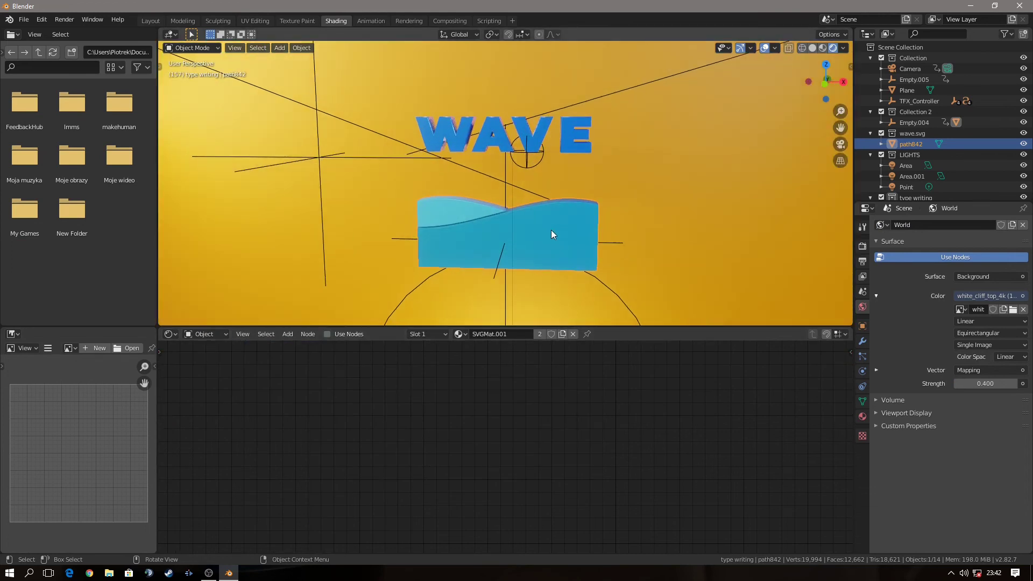
click(327, 334)
scroll(533, 395, down, 2)
mouse_move(615, 392)
mouse_down()
mouse_move(588, 392)
mouse_move(607, 387)
mouse_up()
scroll(540, 428, up, 3)
- Add a Gradient Texture node linked to Base Color, placed further left
key(shift+a)
click(505, 428)
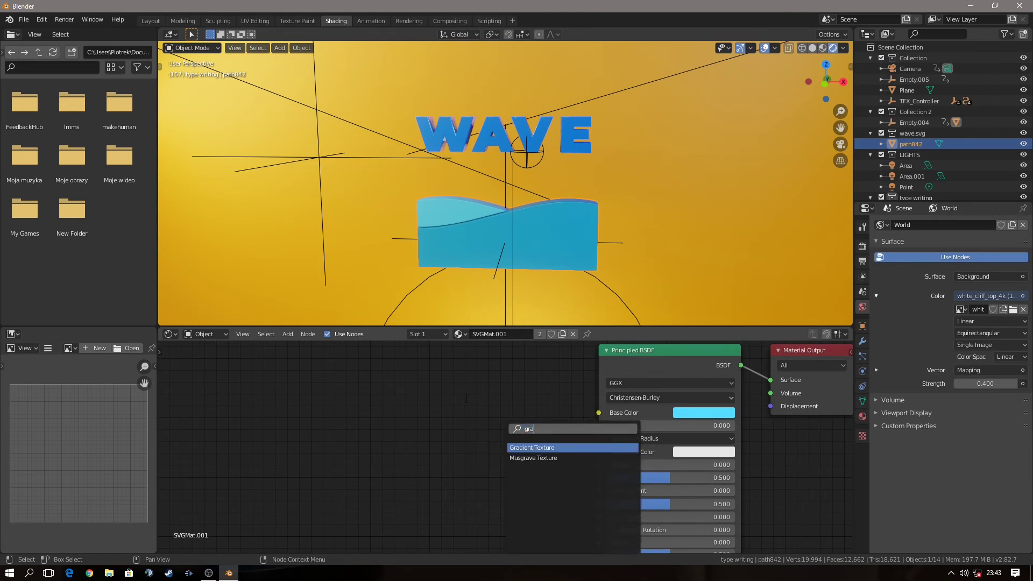
click(538, 448)
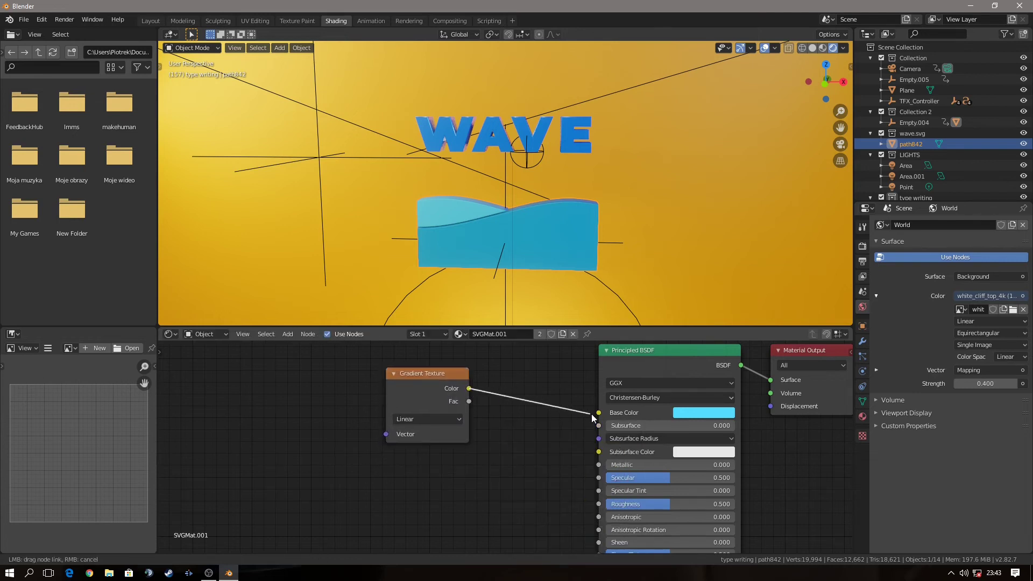
drag(592, 414, 596, 414)
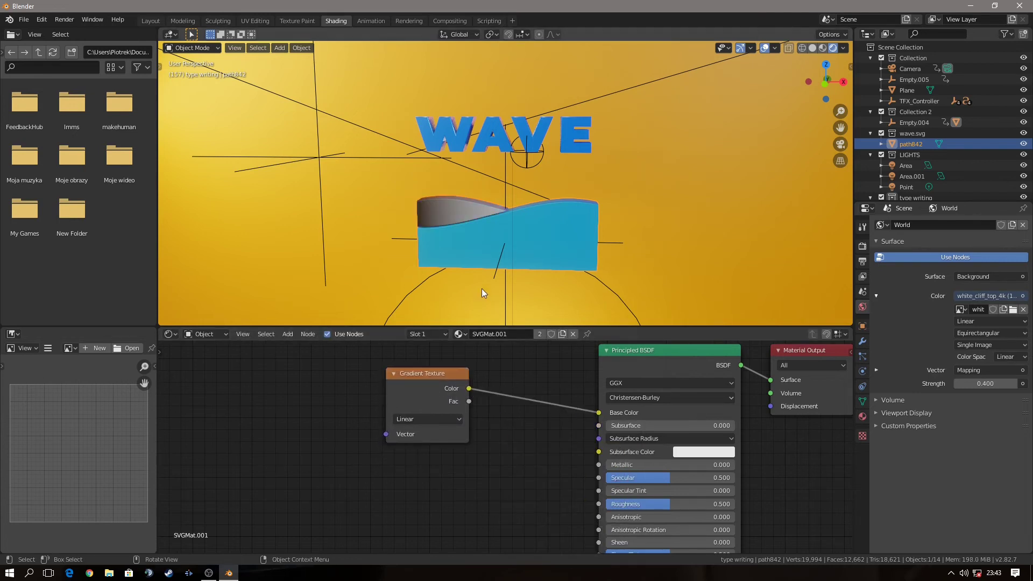
scroll(482, 289, up, 4)
scroll(463, 270, down, 2)
key(g)
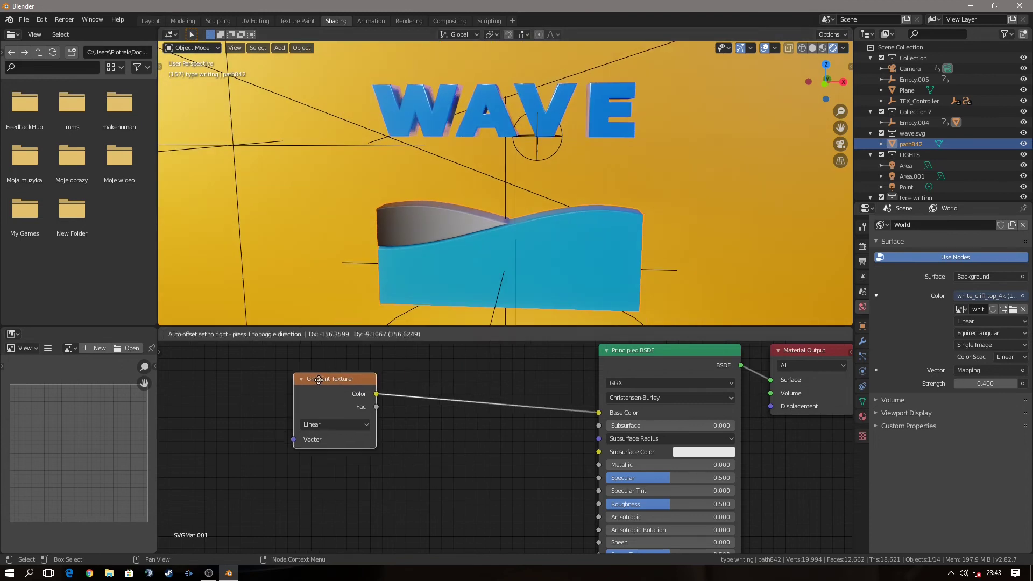
click(390, 420)
- Insert a ColorRamp between the gradient and Base Color with Constant interpolation
key(shift+a)
click(492, 437)
text(col)
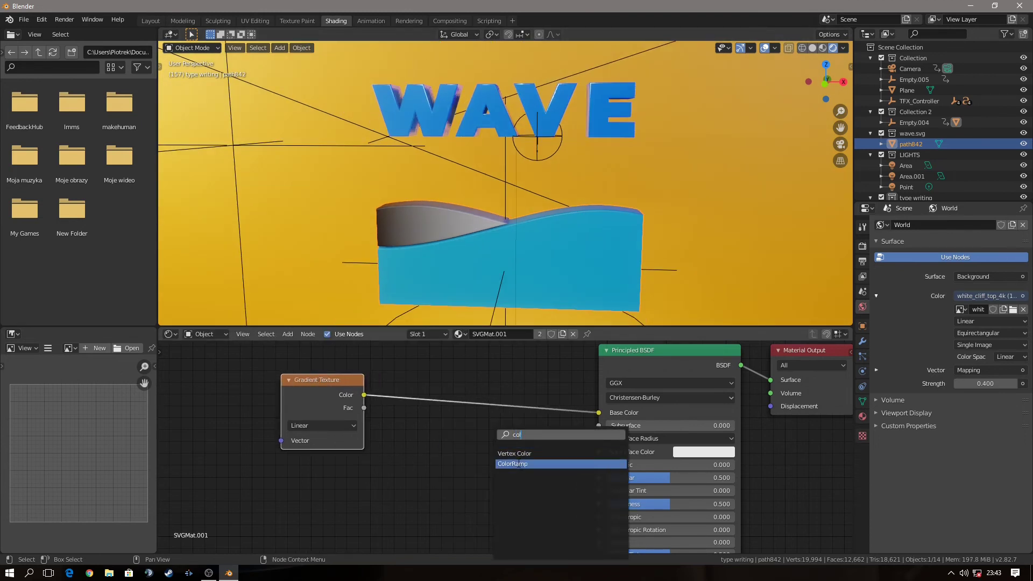
click(520, 464)
click(404, 376)
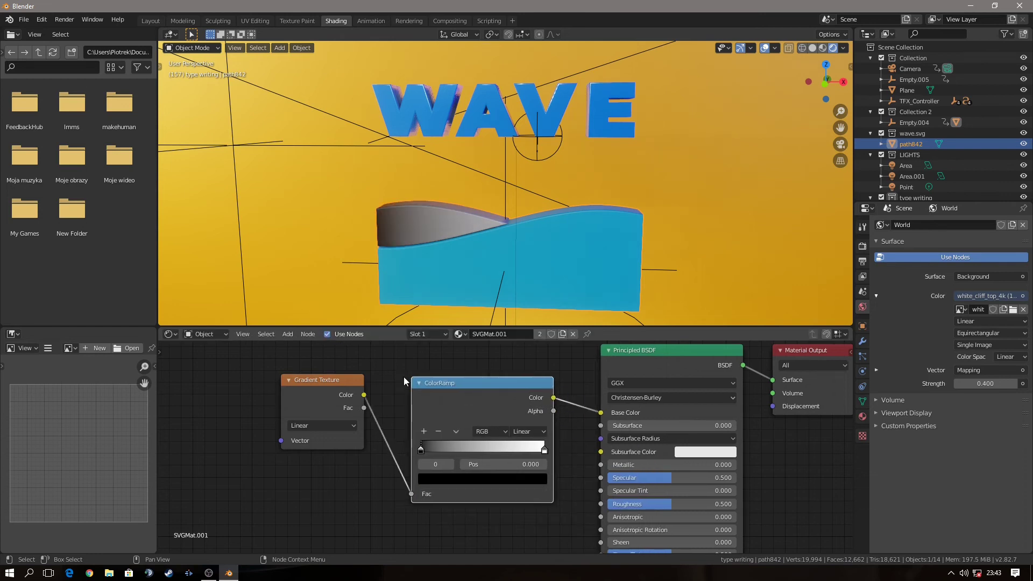
click(532, 432)
click(530, 492)
- Set the ramp colours to blue and cyan and shift the stop positions
drag(542, 451, 464, 449)
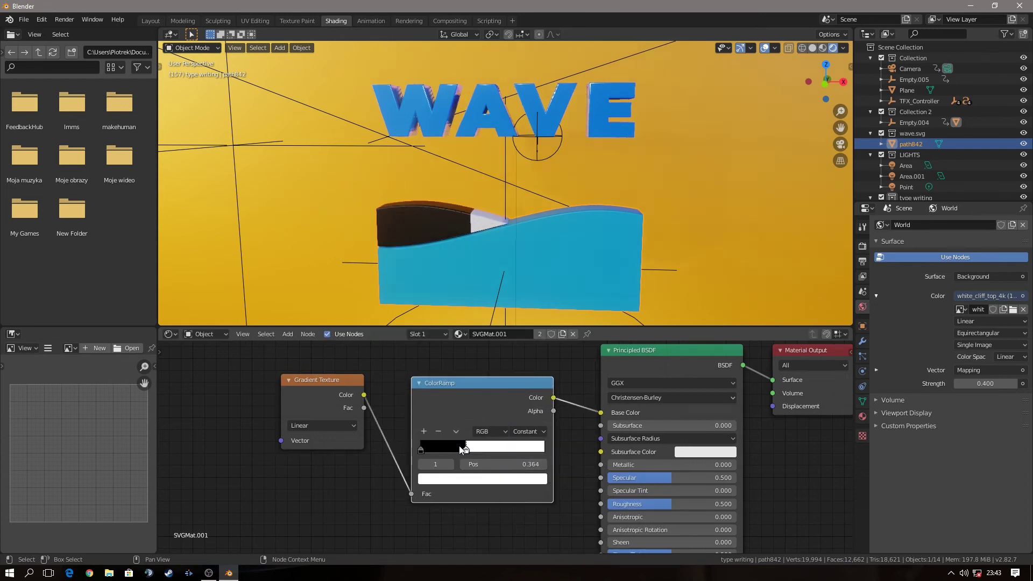
click(461, 480)
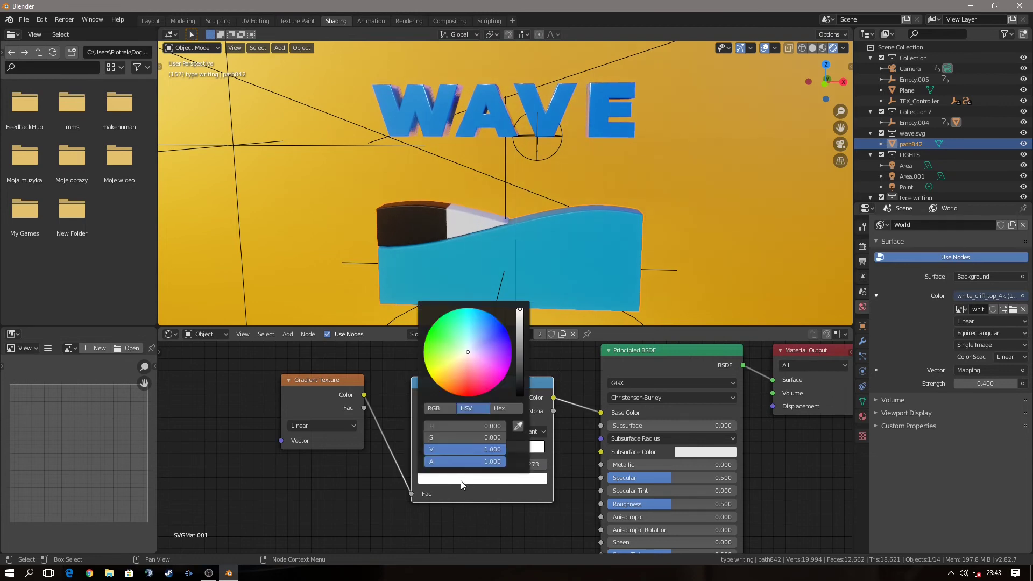
drag(472, 343, 473, 308)
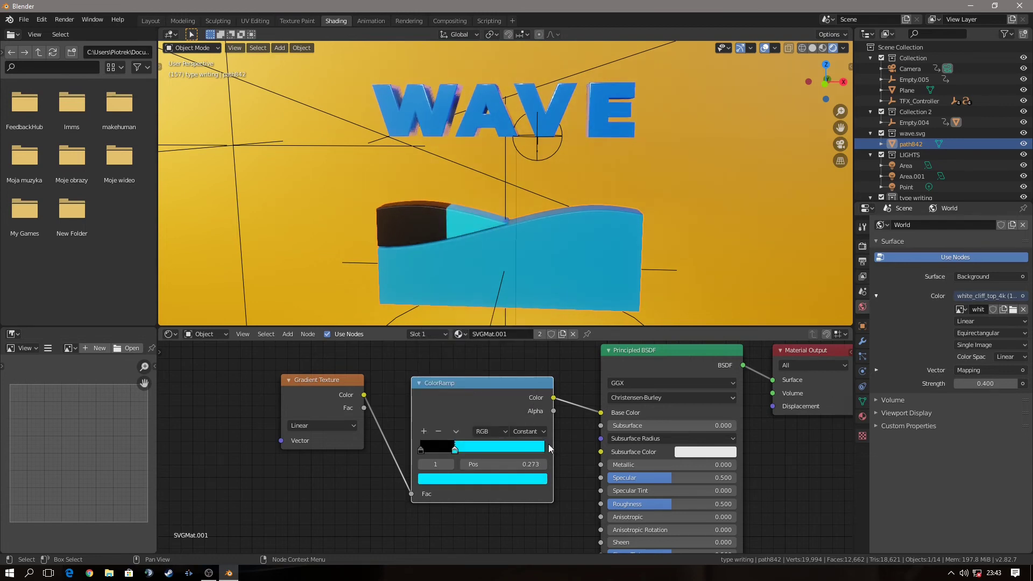
click(447, 484)
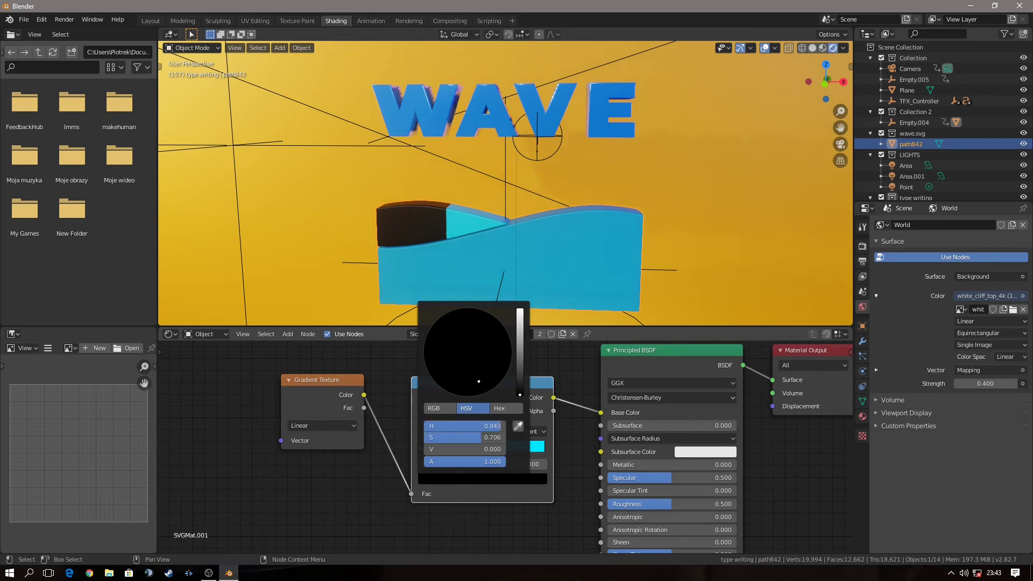
click(496, 321)
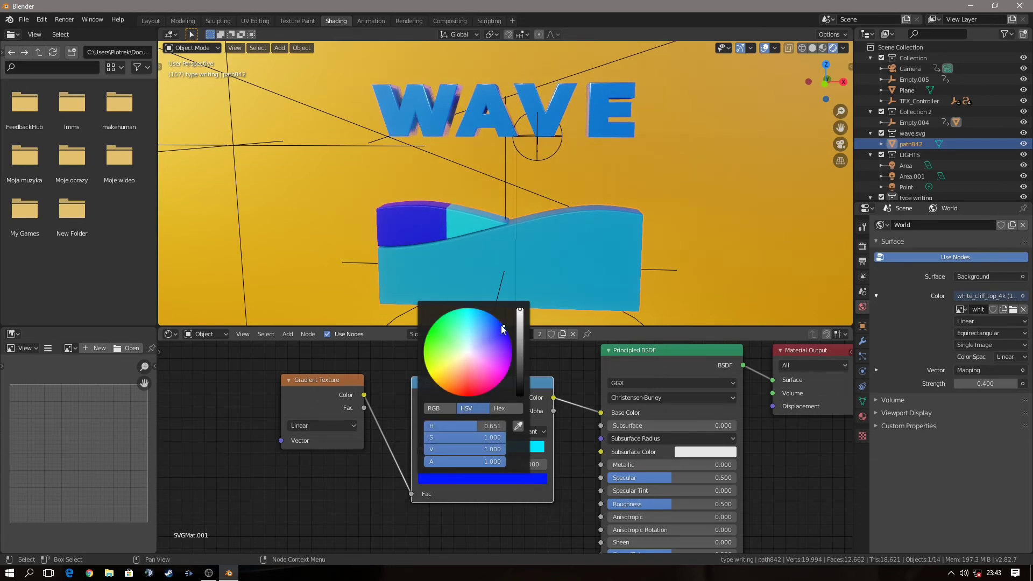
click(502, 329)
drag(454, 451, 430, 450)
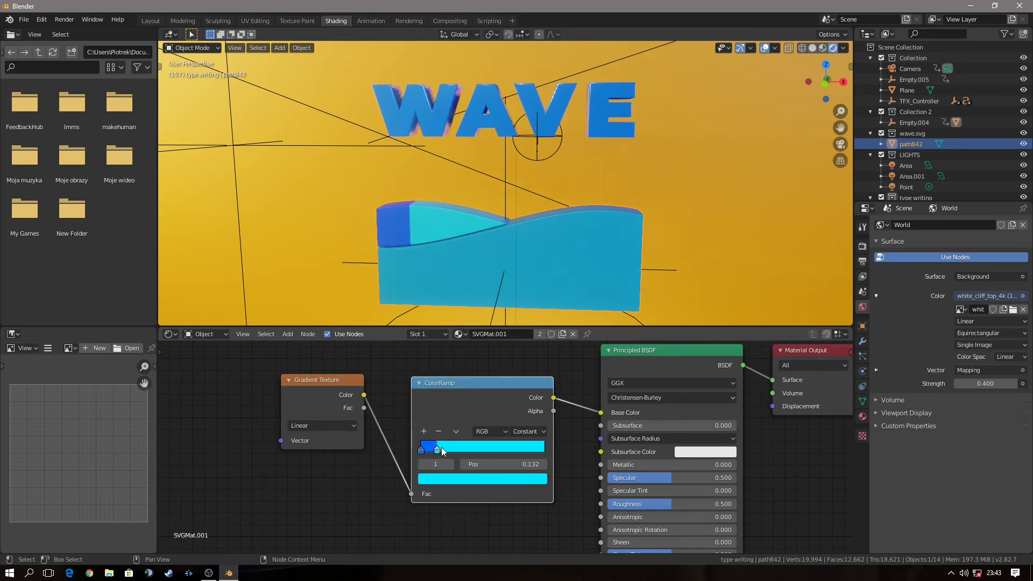
- Feed a Wave Texture into the gradient's Vector, with Detail 0 and Detail Scale 1.100
middle_drag(348, 483, 602, 496)
key(shift+a)
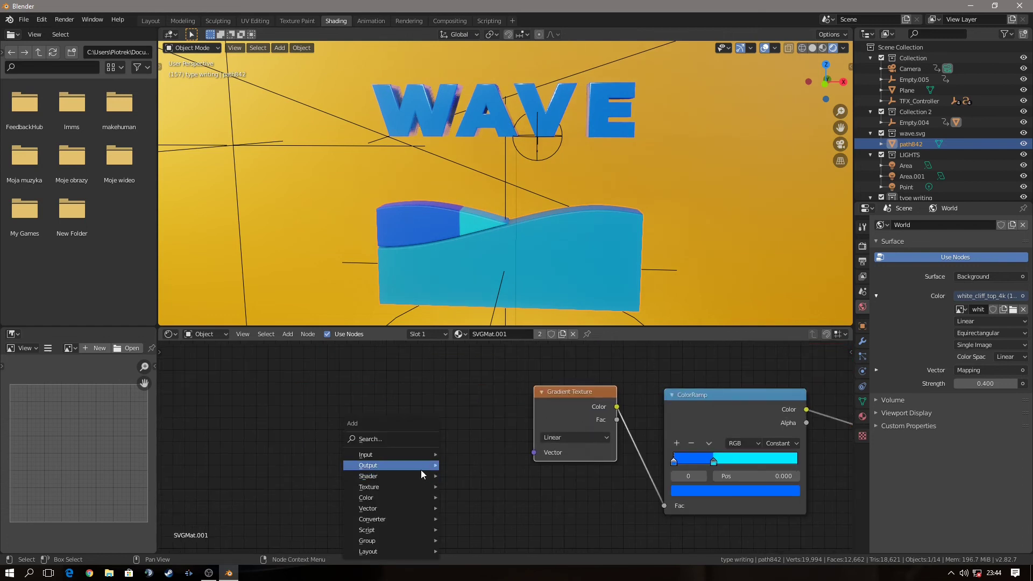
click(388, 439)
text(wa)
key(Return)
click(384, 420)
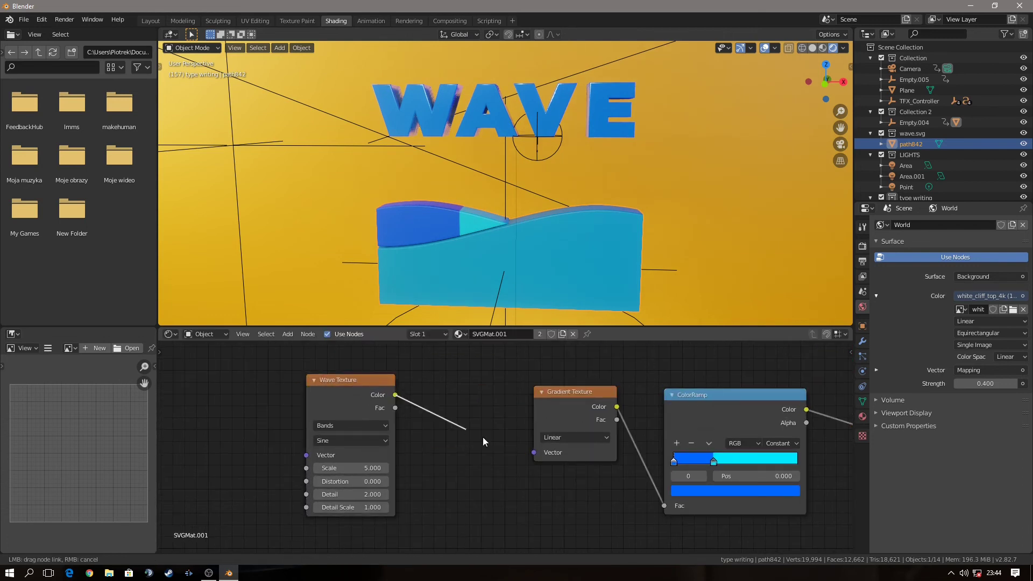
drag(396, 395, 534, 452)
mouse_move(350, 469)
mouse_down()
mouse_move(323, 469)
mouse_move(387, 481)
mouse_up()
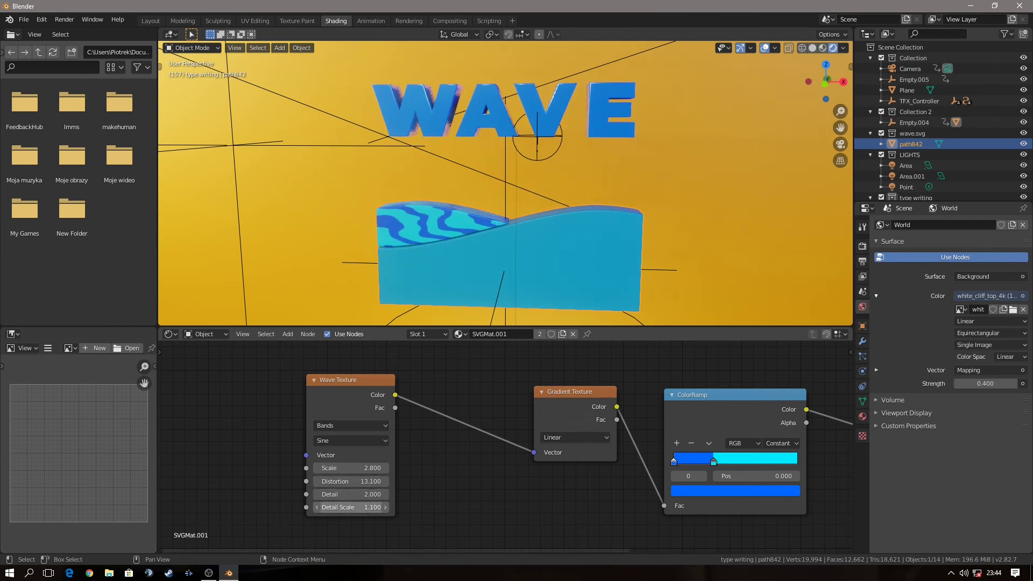
mouse_move(350, 495)
mouse_down()
mouse_move(323, 494)
mouse_move(357, 508)
mouse_up()
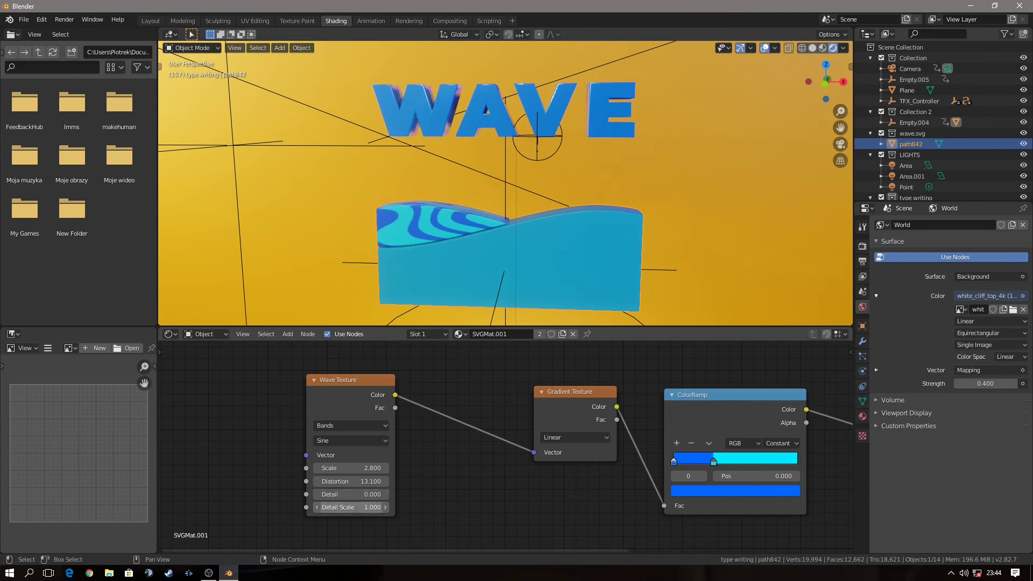
drag(350, 469, 331, 468)
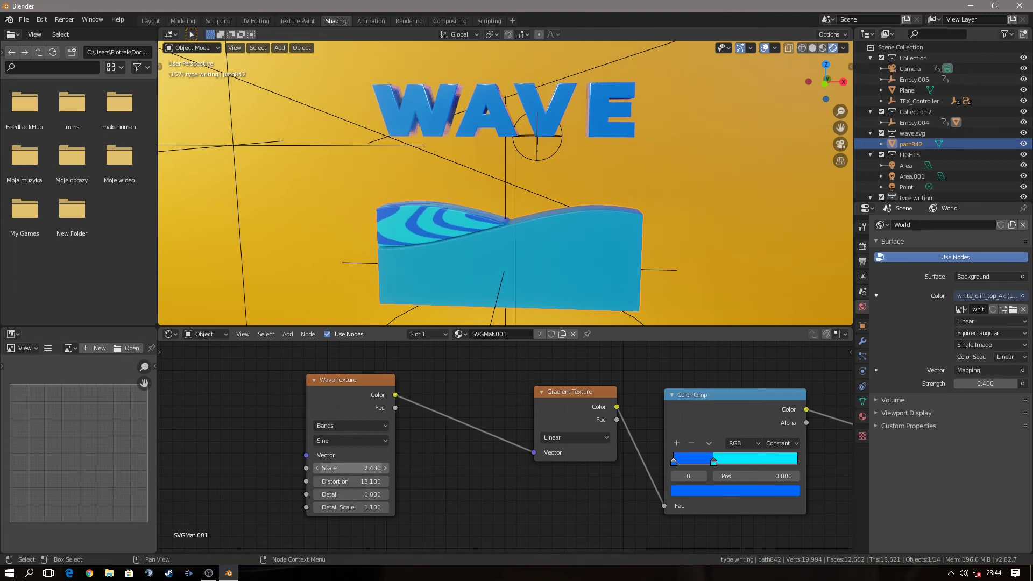
- Remove the extra SVGMat.002 material slot from wave object path842
middle_drag(482, 345, 512, 333)
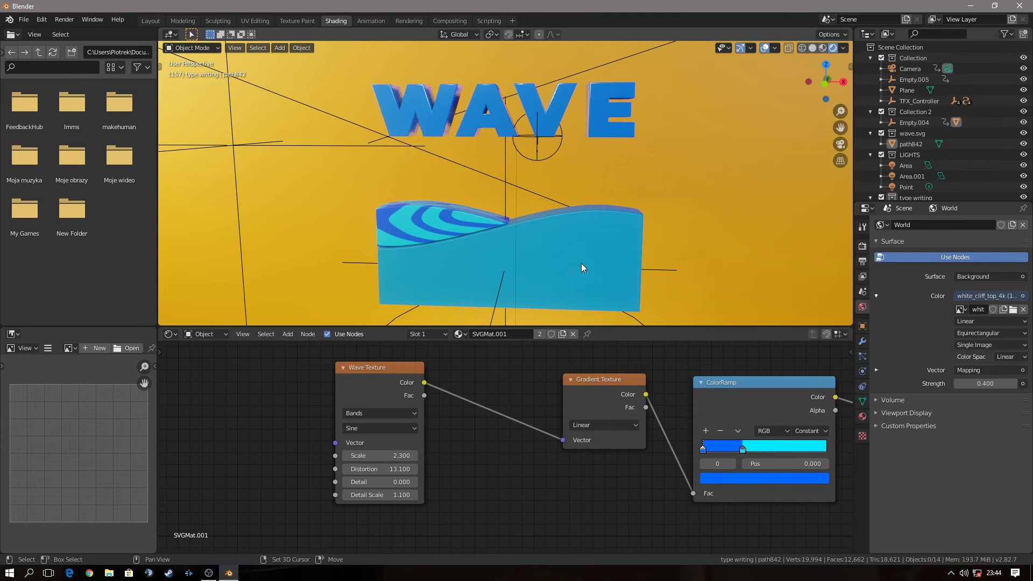
click(581, 263)
scroll(566, 286, up, 3)
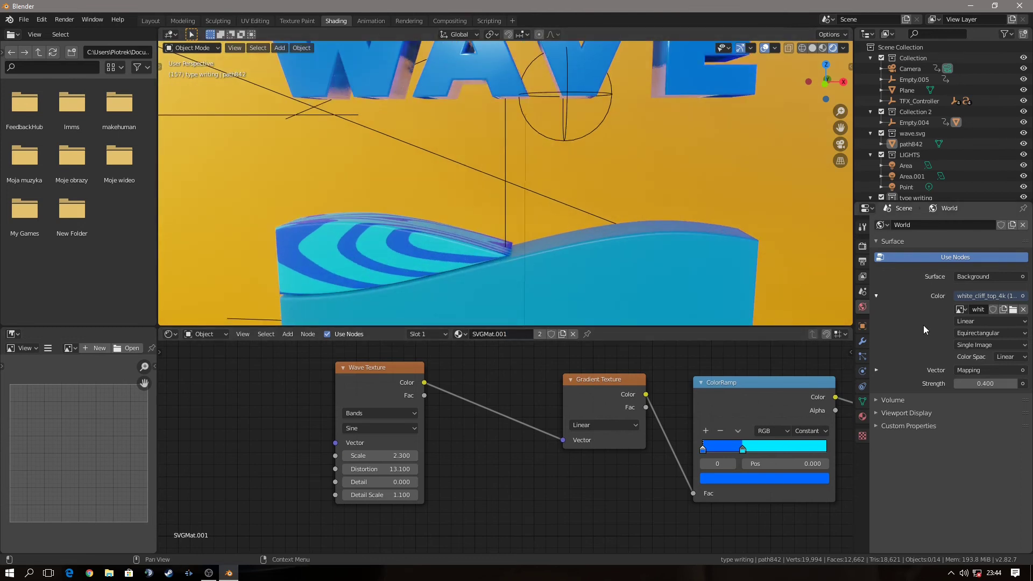
click(863, 416)
click(576, 288)
click(910, 238)
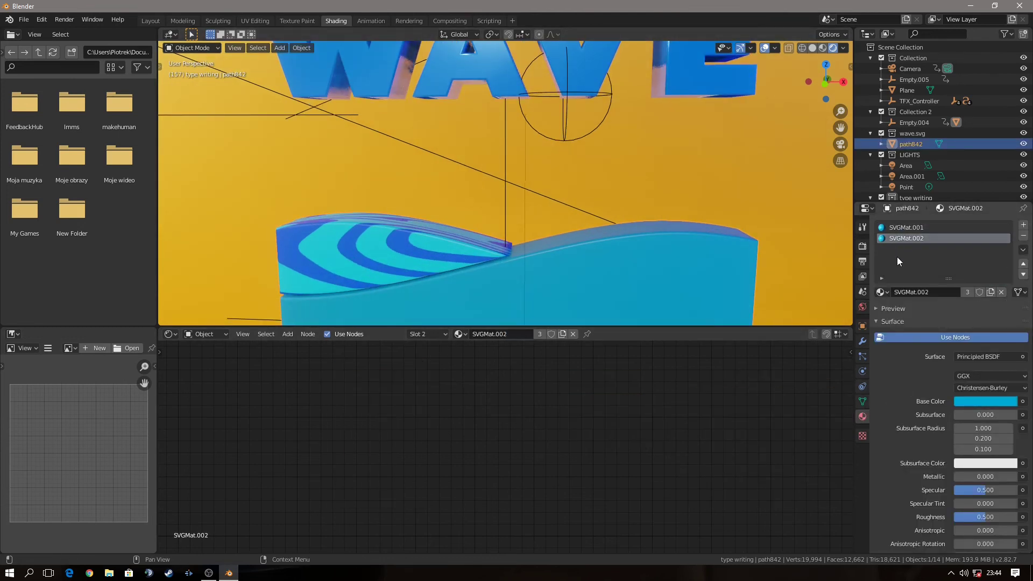
right_click(961, 240)
click(888, 293)
- Lower the Wave Texture Scale to 0.800 for broader swirls
scroll(578, 276, down, 3)
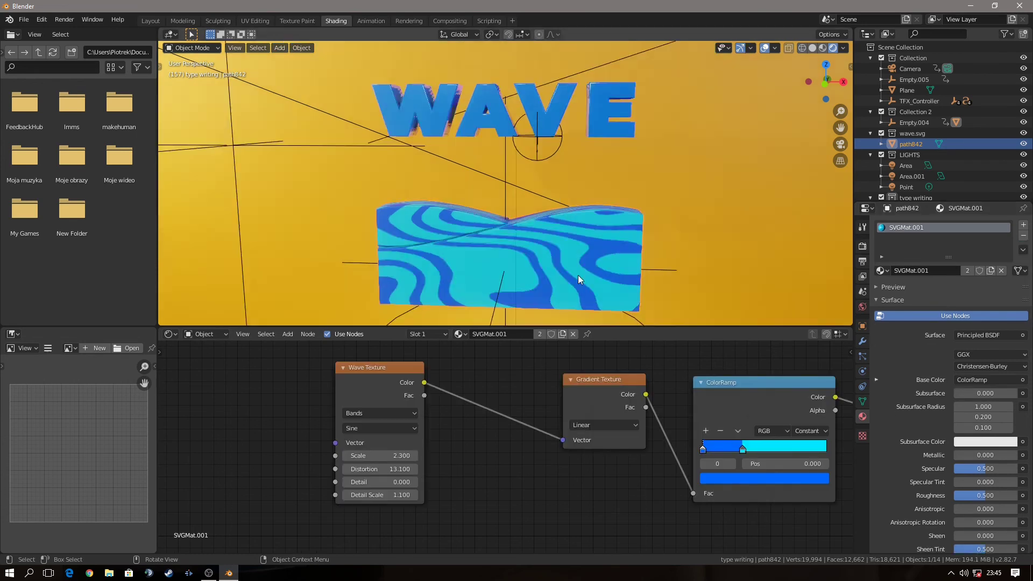
scroll(473, 263, up, 1)
scroll(503, 391, down, 1)
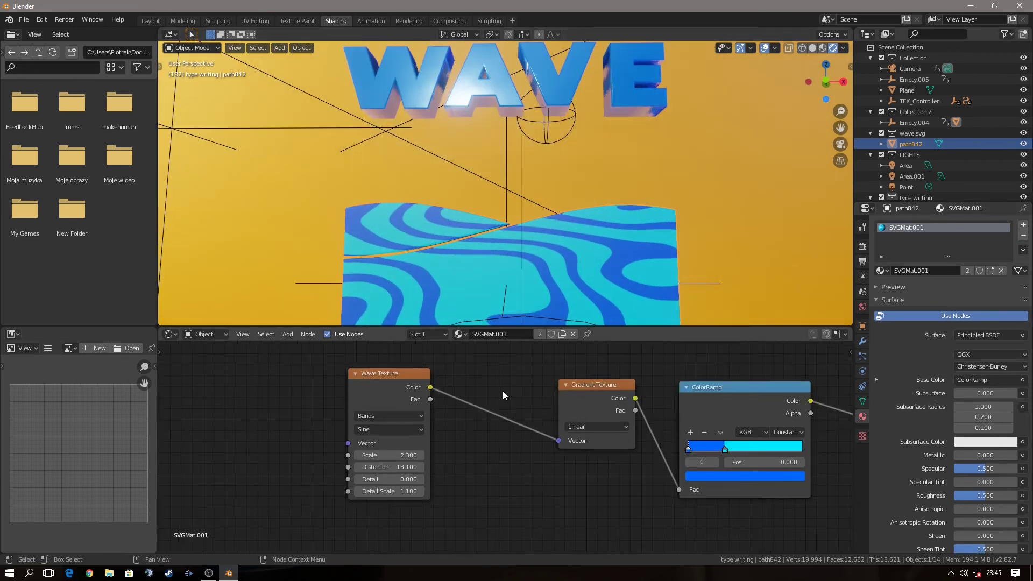
scroll(478, 353, down, 1)
mouse_move(410, 458)
mouse_down()
mouse_move(461, 463)
mouse_move(452, 457)
mouse_up()
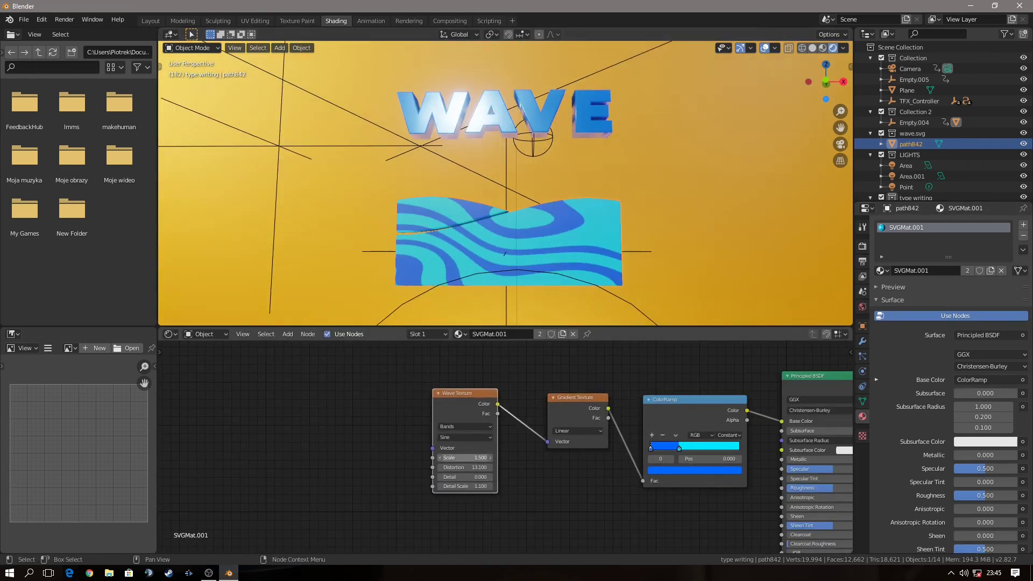
scroll(522, 276, down, 4)
scroll(491, 248, up, 3)
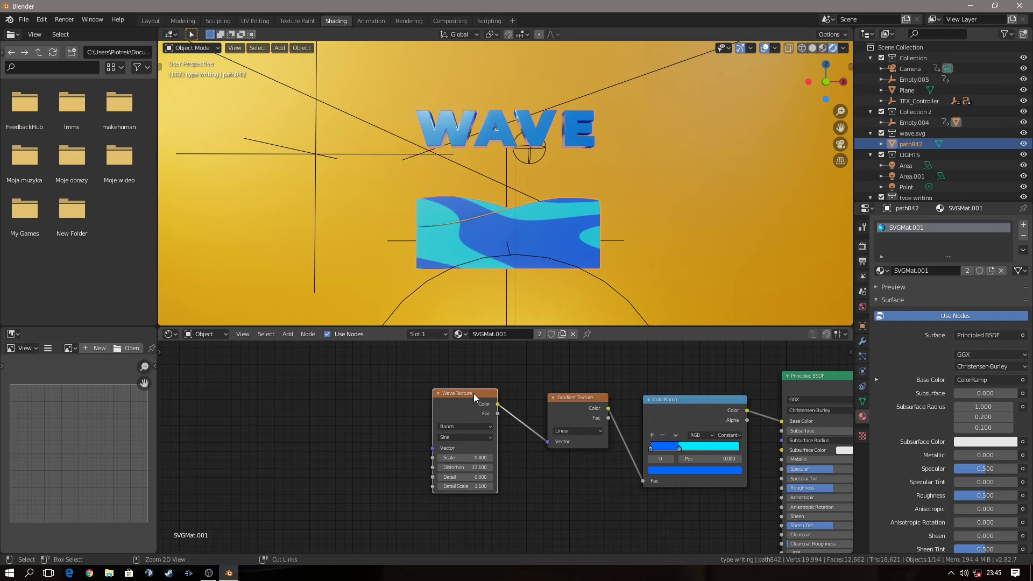
- Add coordinate and mapping nodes to the wave texture, rotate it, and set wave Scale to 0.900
key(ctrl+t)
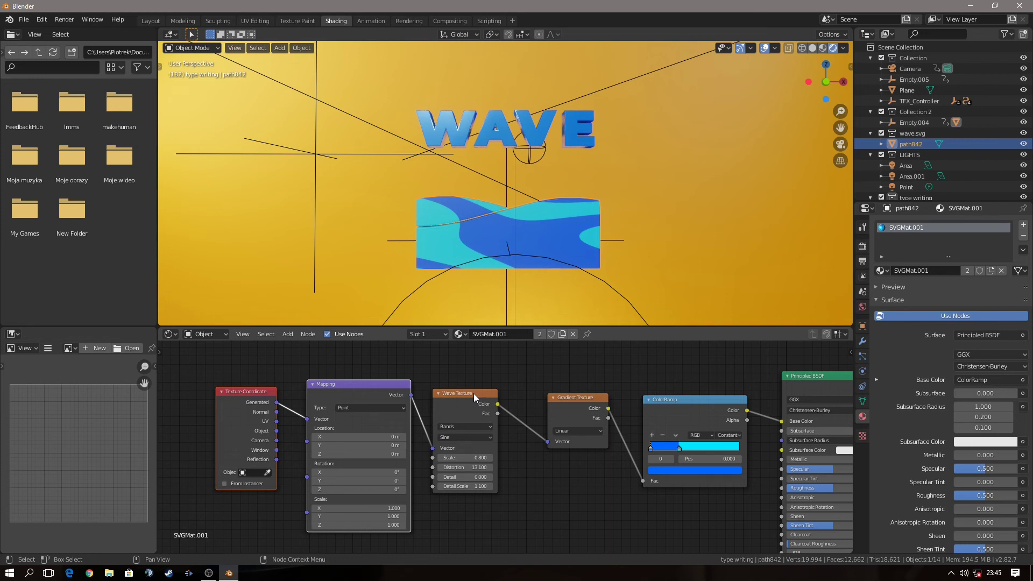
mouse_move(554, 264)
middle_down()
mouse_move(568, 256)
mouse_move(560, 264)
middle_up()
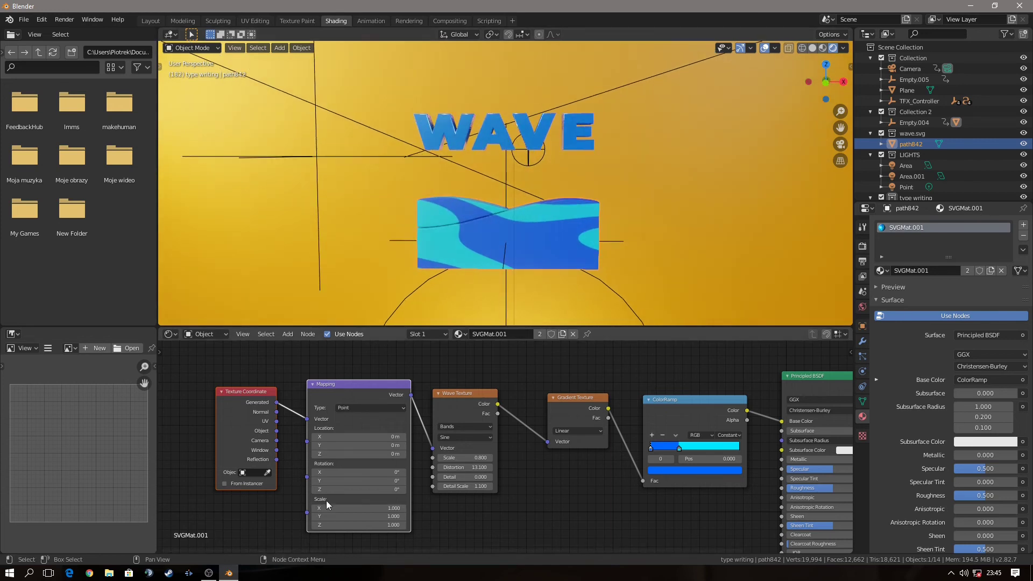
mouse_move(366, 490)
mouse_down()
mouse_move(409, 480)
mouse_move(350, 481)
mouse_up()
drag(464, 457, 469, 458)
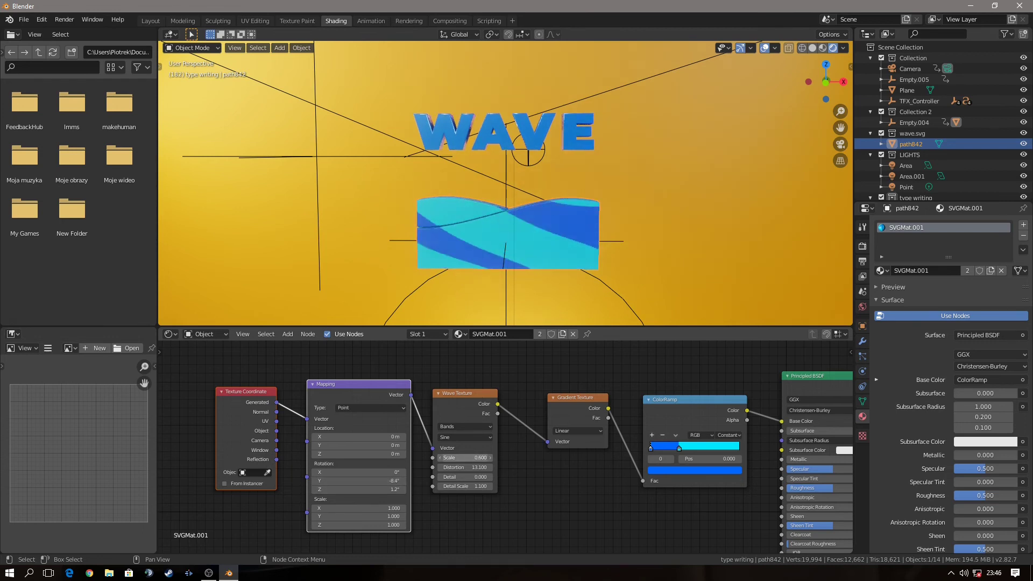
- Adjust the colour ramp stop colours and interpolation, and tweak the wave texture's Y rotation
click(694, 470)
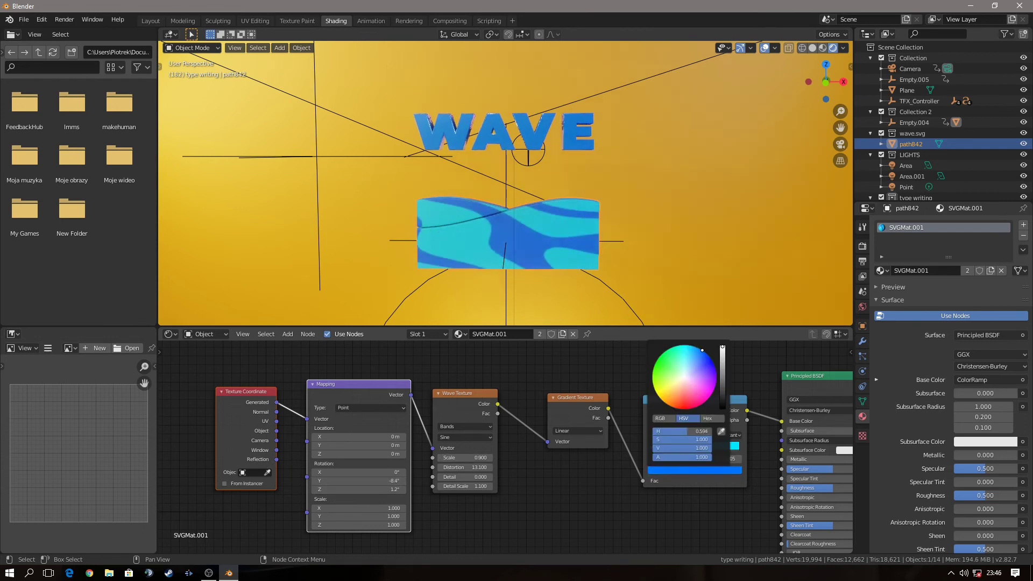
click(705, 469)
click(679, 448)
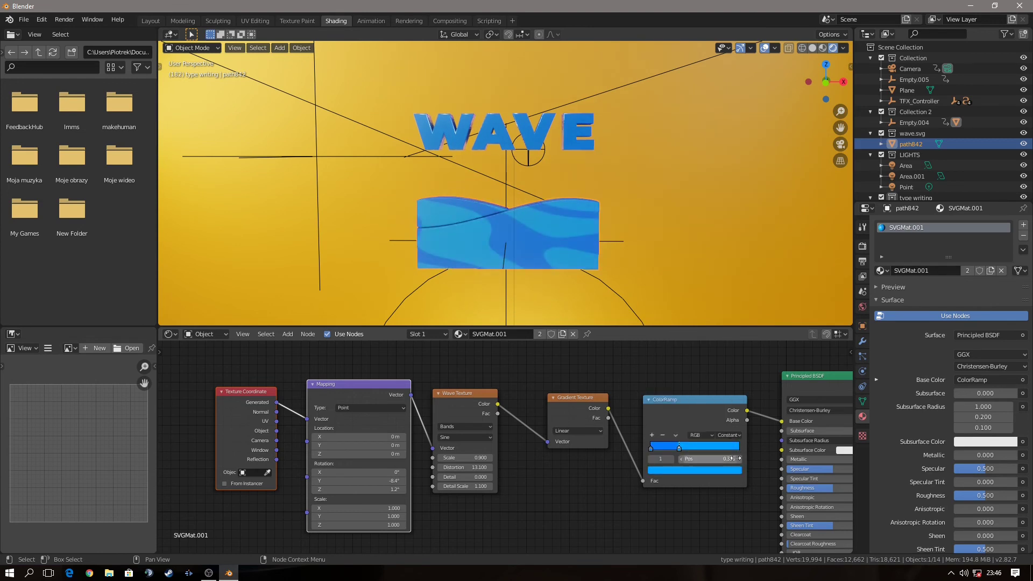
click(729, 435)
click(727, 414)
mouse_move(357, 480)
mouse_down()
mouse_move(377, 480)
mouse_move(334, 481)
mouse_up()
click(729, 435)
click(726, 455)
scroll(517, 274, up, 1)
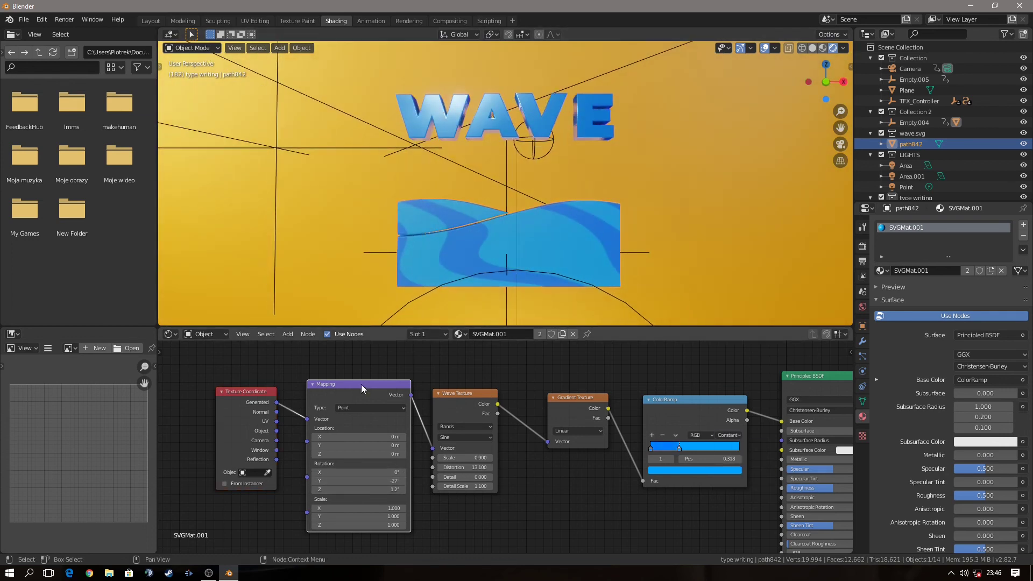
- Split the 3D viewport and turn the new lower area into a Dope Sheet
right_click(237, 327)
click(237, 336)
click(261, 291)
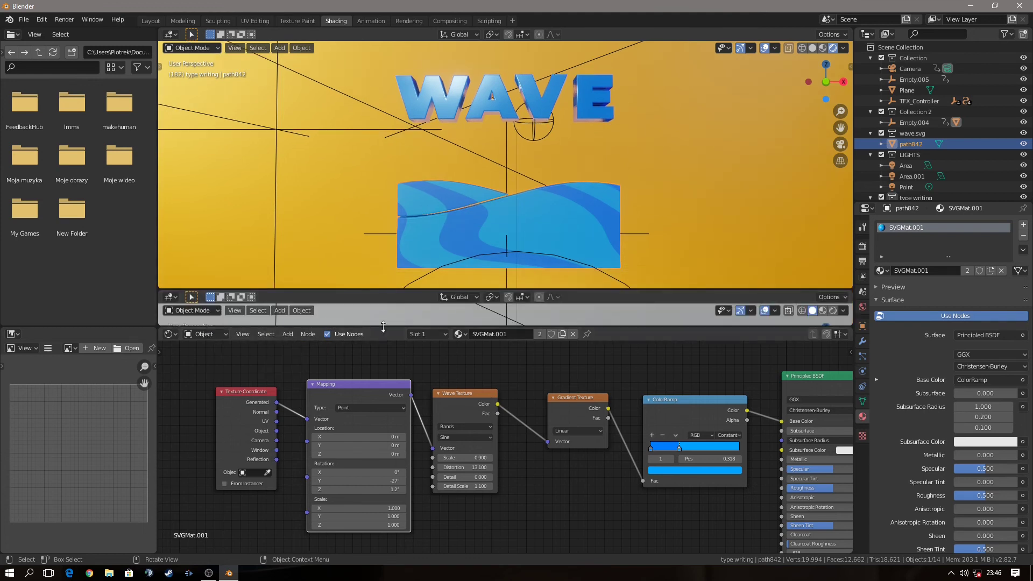
drag(383, 327, 377, 407)
click(170, 297)
click(295, 348)
click(171, 297)
click(298, 337)
- Keyframe the wave texture's Mapping rotation at frame 31
click(511, 297)
click(479, 297)
drag(505, 312, 353, 314)
key(space)
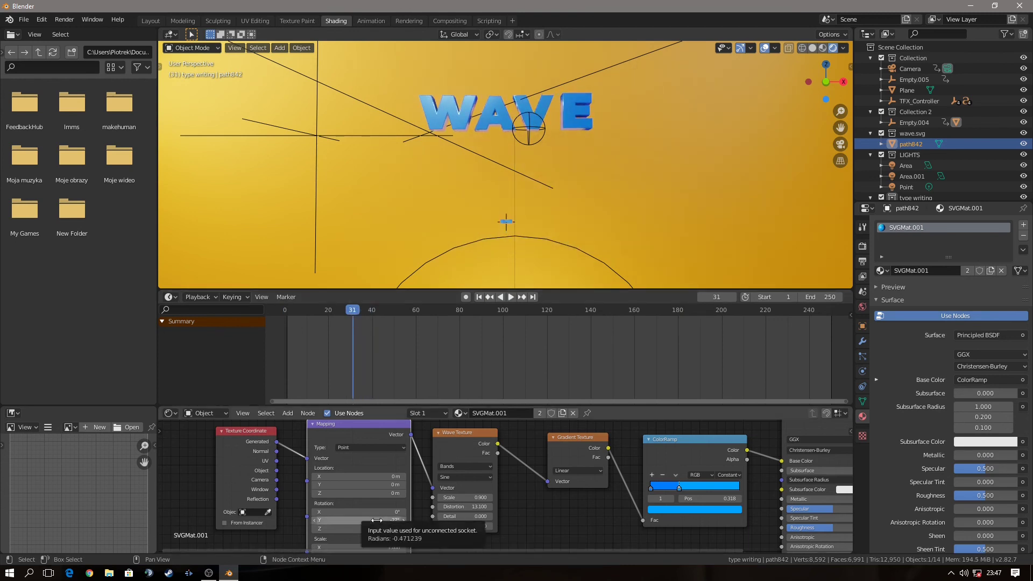
key(i)
- Set the Mapping Y rotation to 59.6° at frame 250 and keyframe it
key(space)
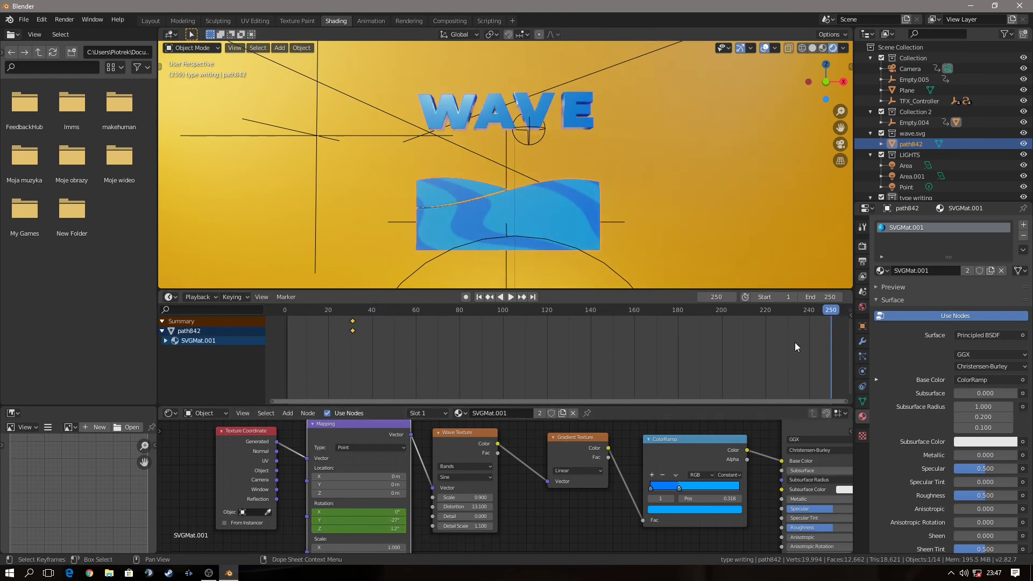
drag(359, 521, 398, 521)
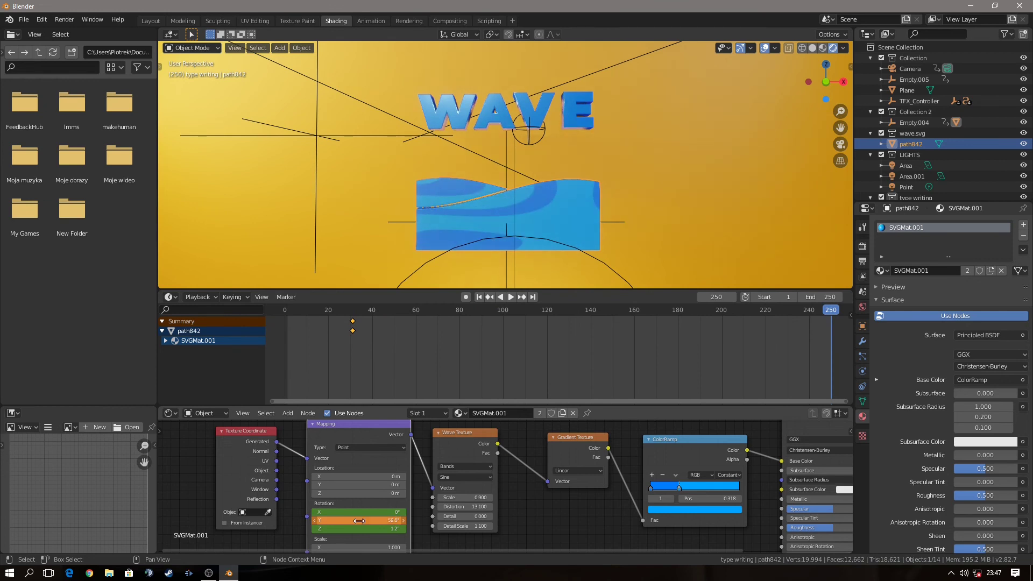
key(i)
click(479, 297)
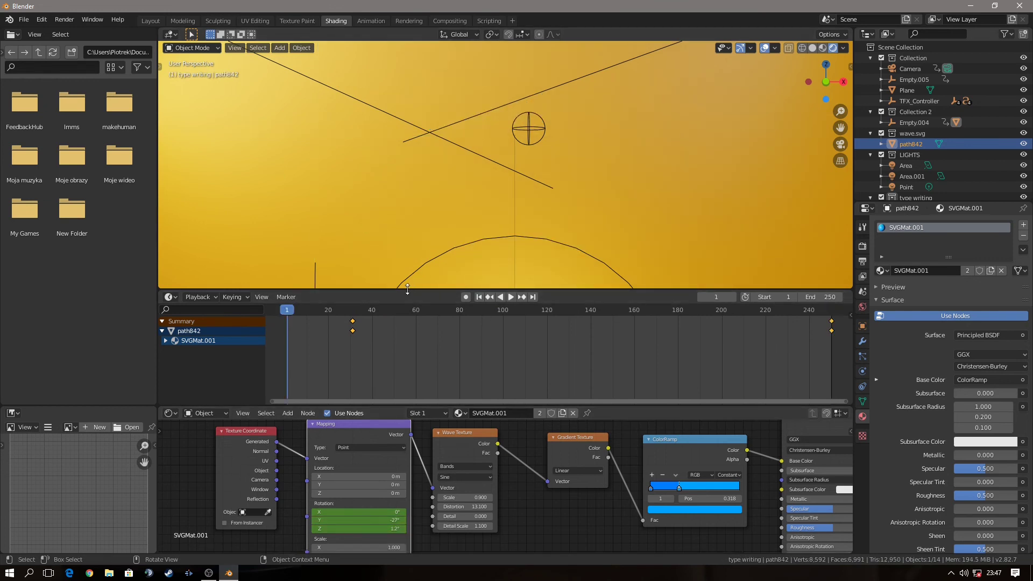
click(151, 21)
- Play back the animation, enlarge the 3D view, and look through the camera
key(space)
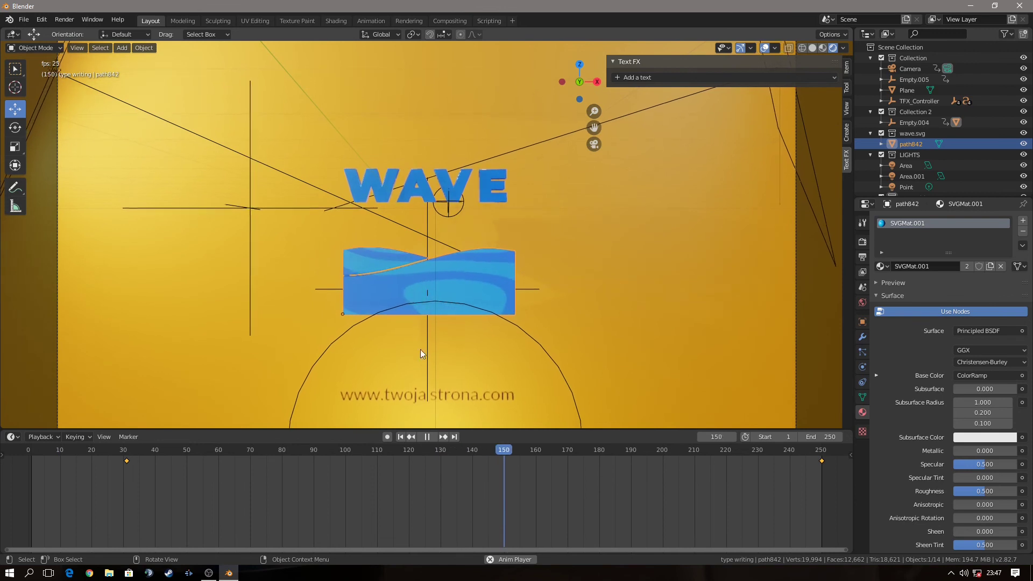
key(space)
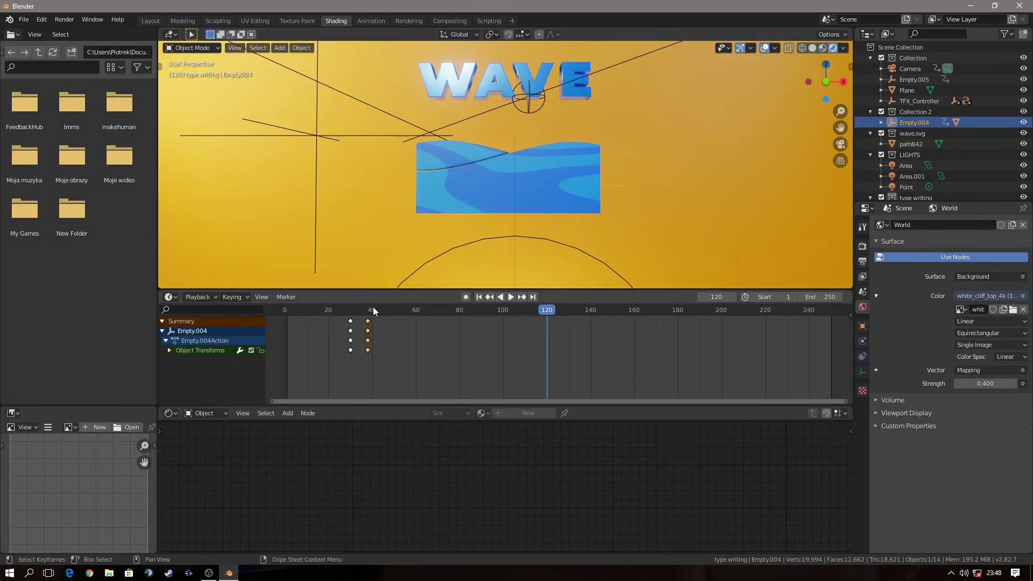
click(205, 413)
click(207, 437)
key(KP_0)
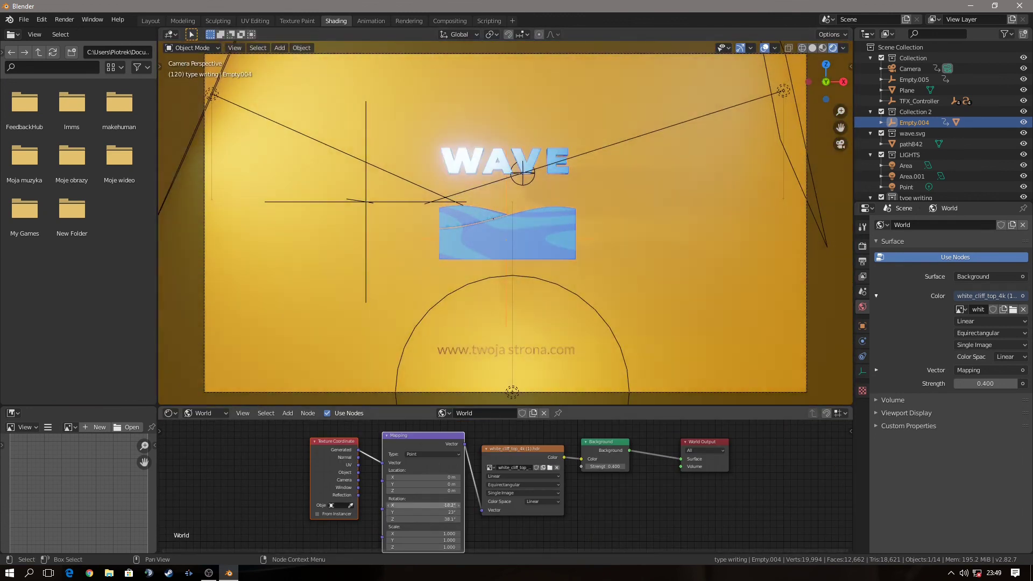
- Select the wave plane, then the TFX_Controller text object, and open its kinetic effect options
click(458, 258)
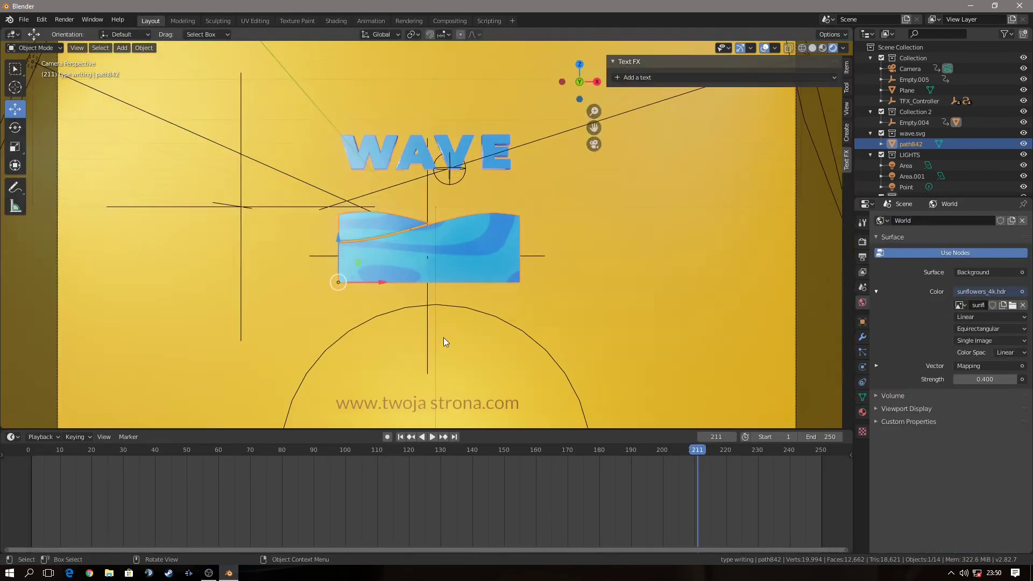
click(863, 257)
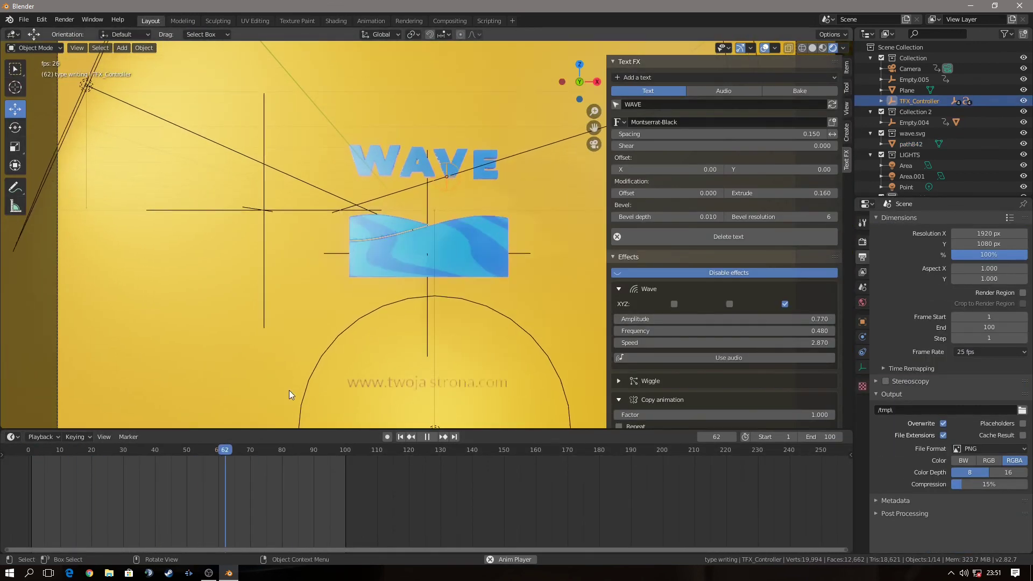
scroll(726, 323, down, 5)
click(705, 366)
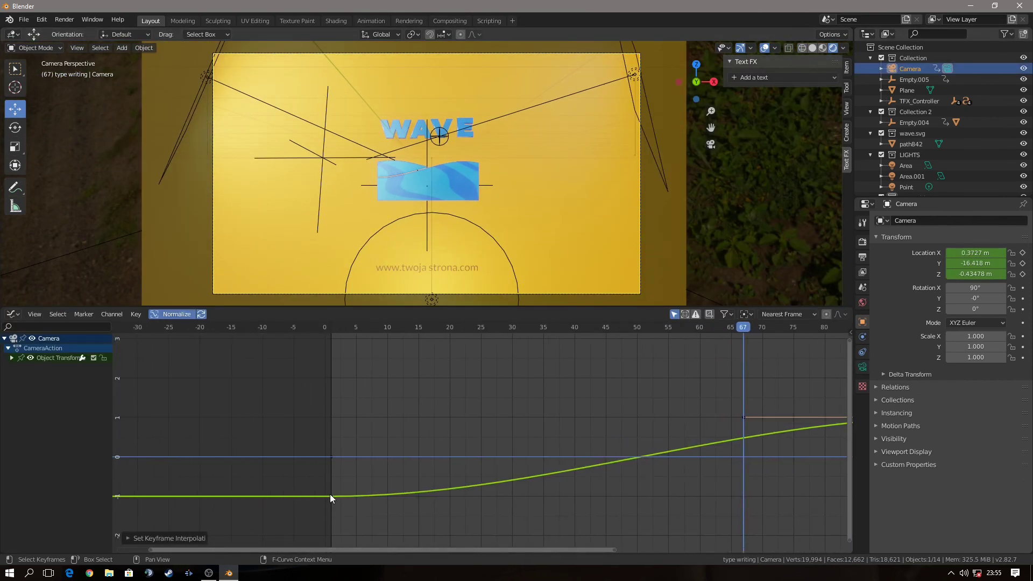
- Set the camera keyframe interpolation to Linear for constant-speed motion
click(331, 496)
right_click(331, 496)
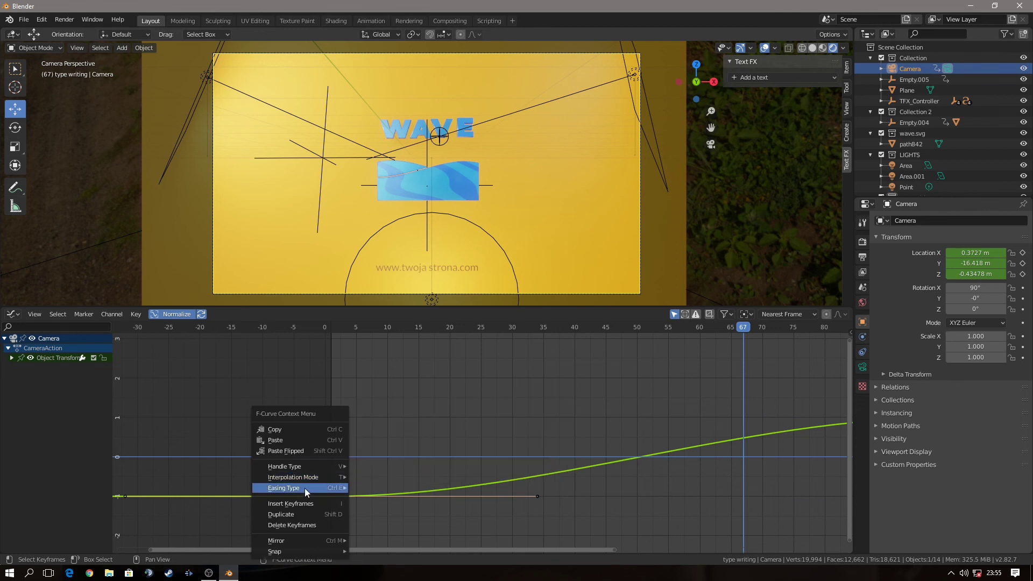
mouse_move(292, 477)
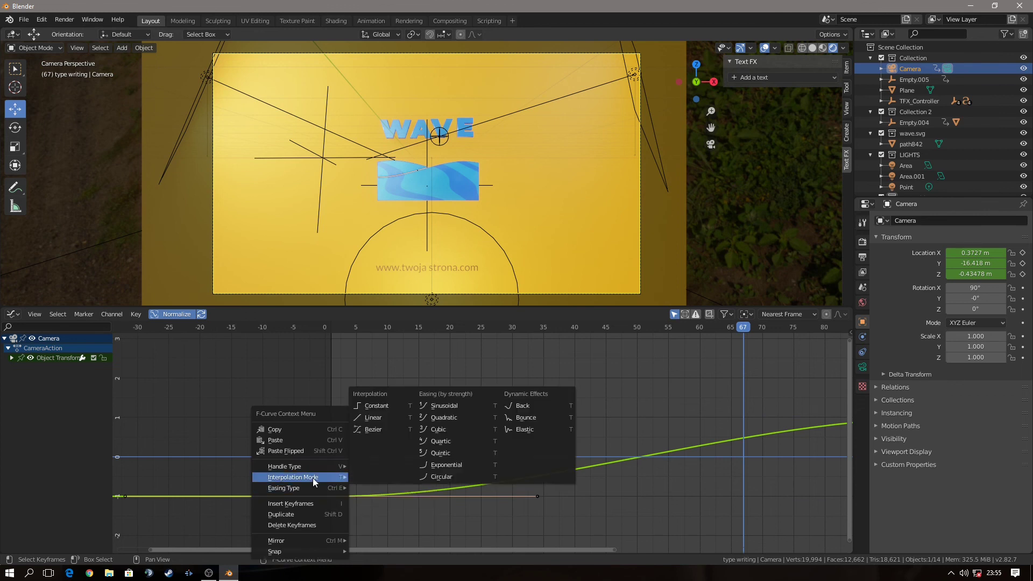
click(381, 418)
scroll(424, 454, down, 2)
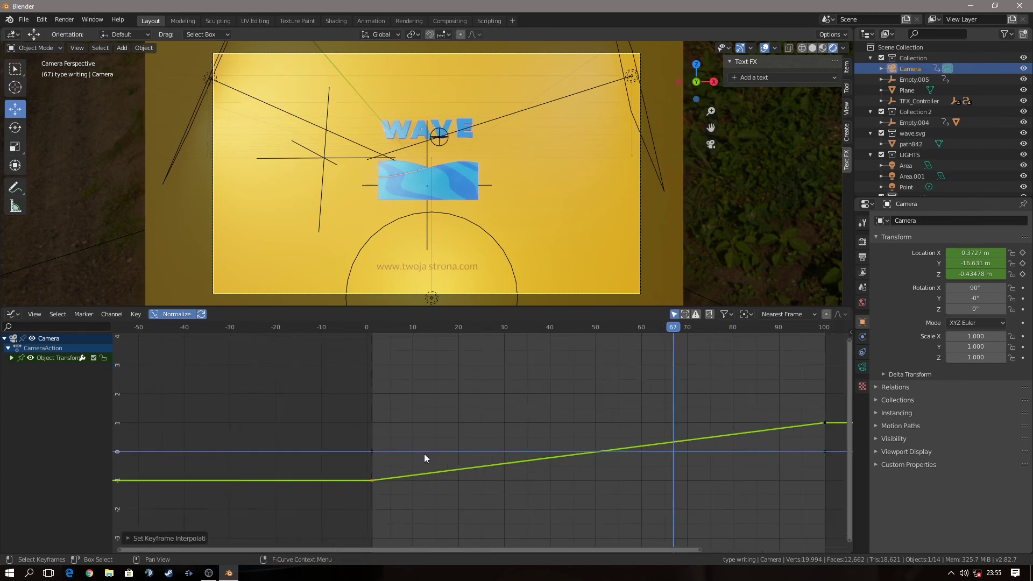
scroll(428, 457, down, 2)
key(Left)
- Set the render output file format to FFmpeg video
click(863, 257)
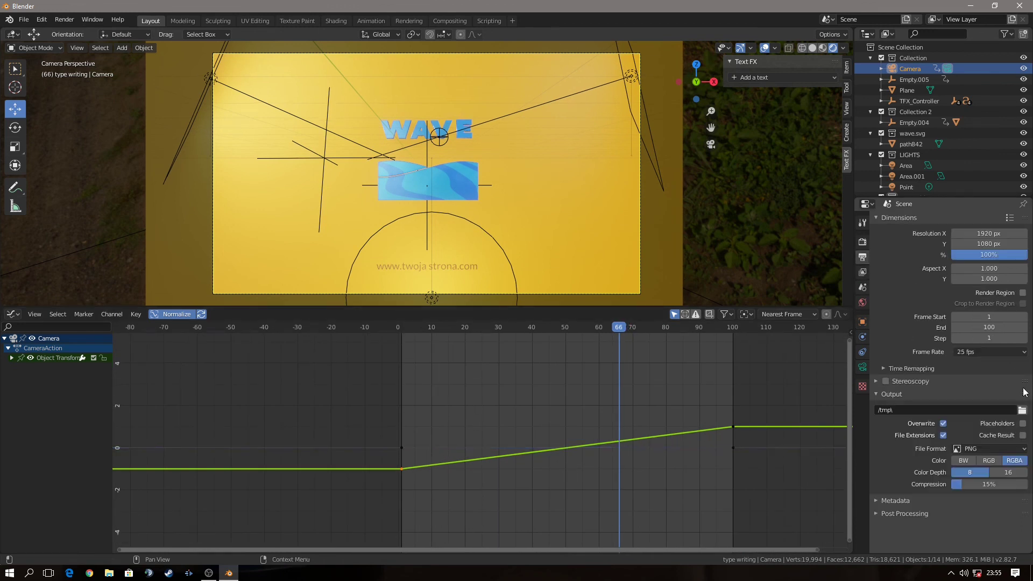
click(1023, 410)
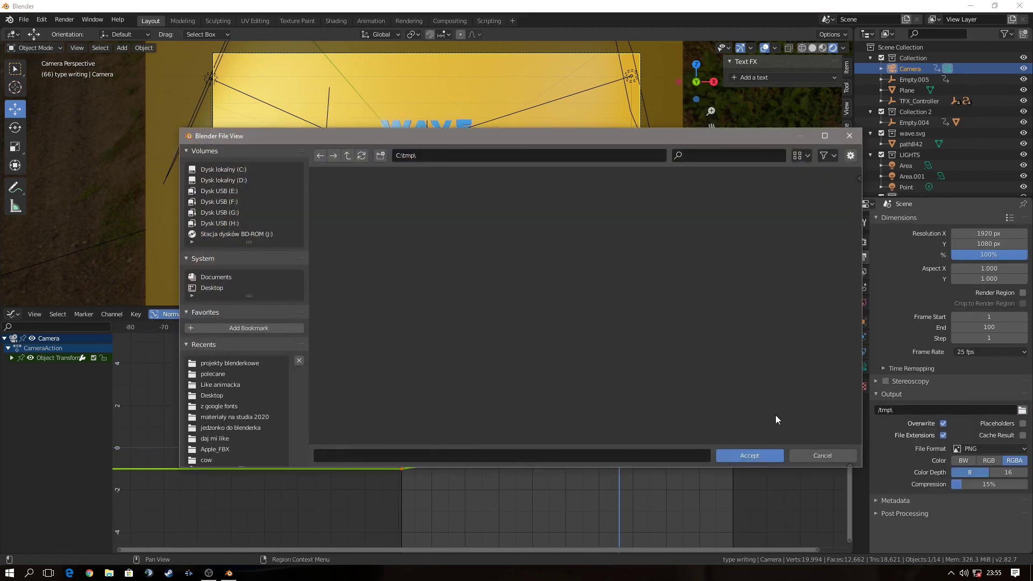
click(822, 455)
click(996, 451)
click(990, 390)
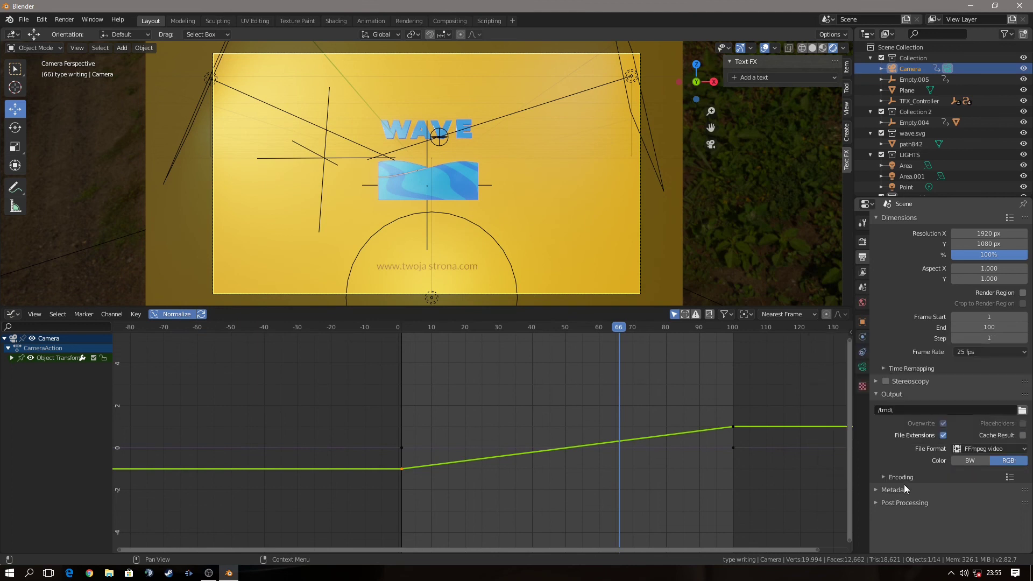
- Choose MPEG-4 as the video container in the encoding settings
click(886, 480)
scroll(882, 463, down, 1)
click(984, 472)
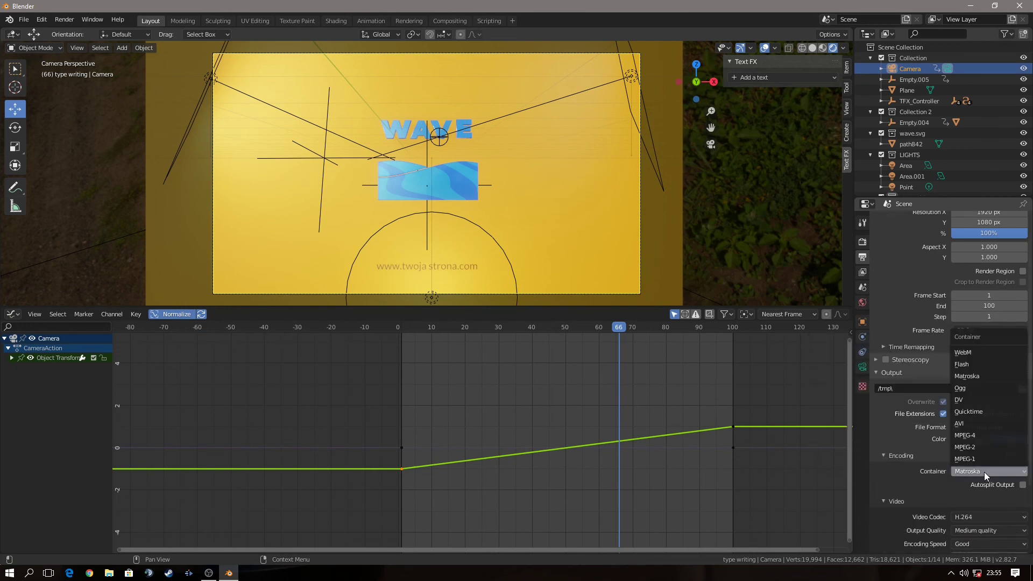
click(969, 437)
scroll(894, 474, down, 1)
scroll(893, 505, down, 1)
scroll(915, 522, down, 1)
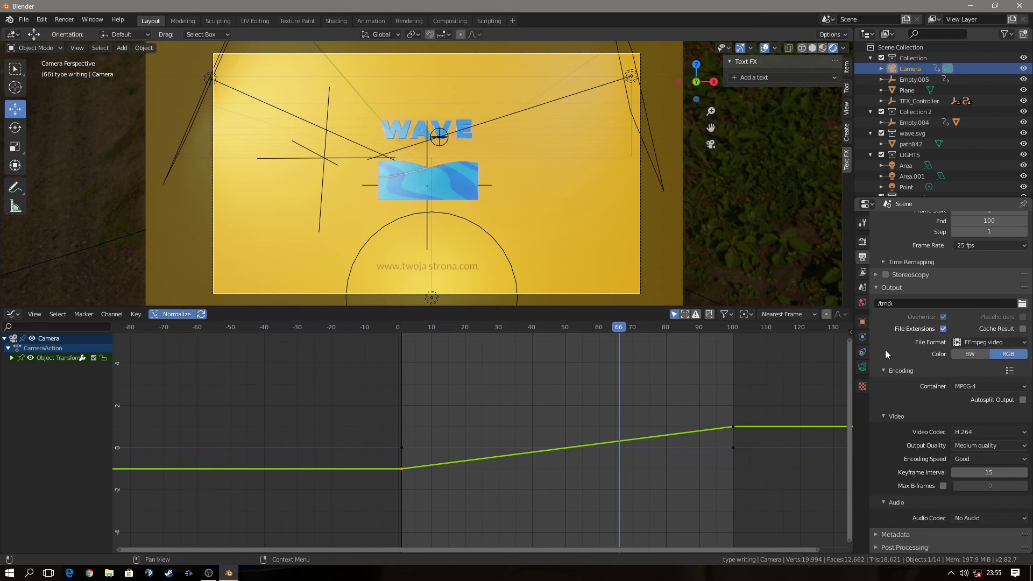
scroll(892, 344, up, 4)
scroll(890, 320, up, 1)
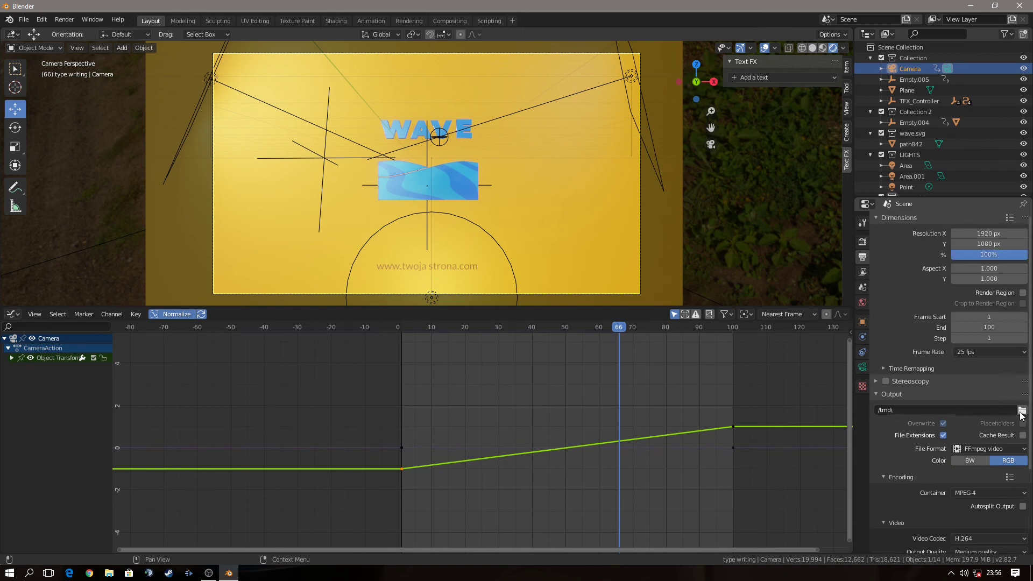
- Set the output path to the Desktop with the file name 'wave animation'
click(1022, 410)
click(209, 288)
click(411, 454)
text(wave animation)
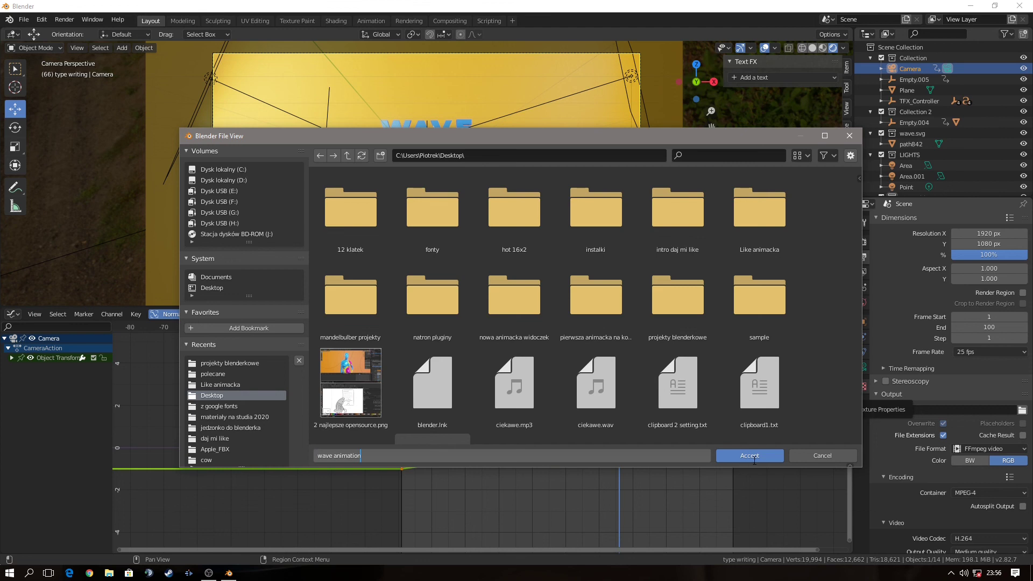
click(748, 457)
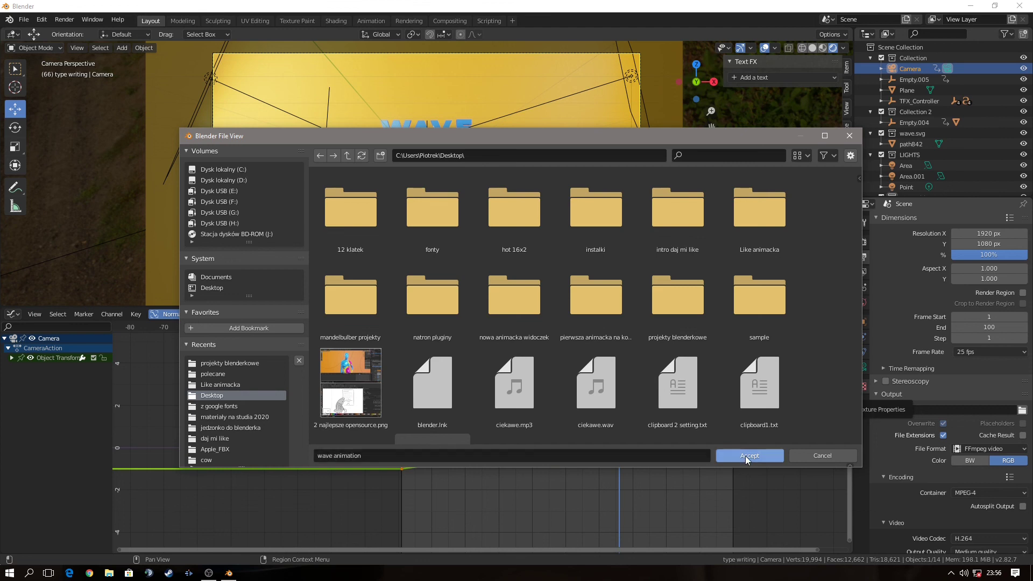
- Render a test still frame, close it, then render the full animation to video
click(65, 19)
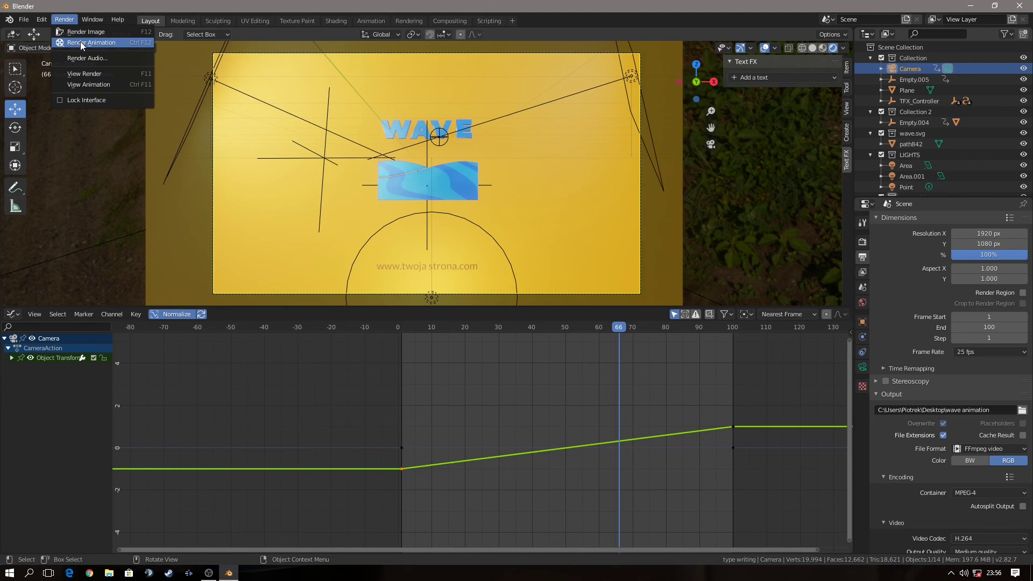
click(80, 42)
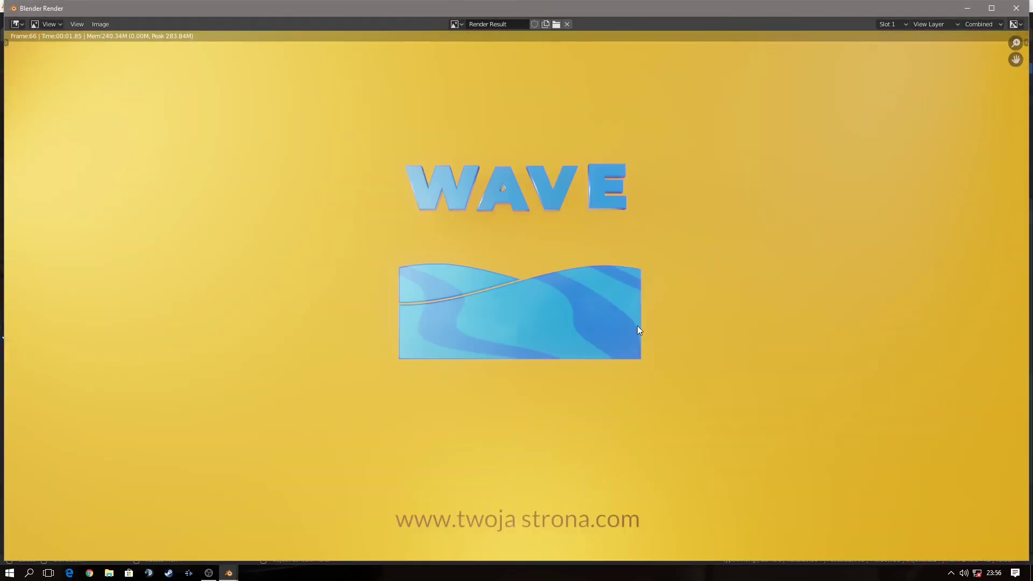
click(1019, 9)
click(64, 19)
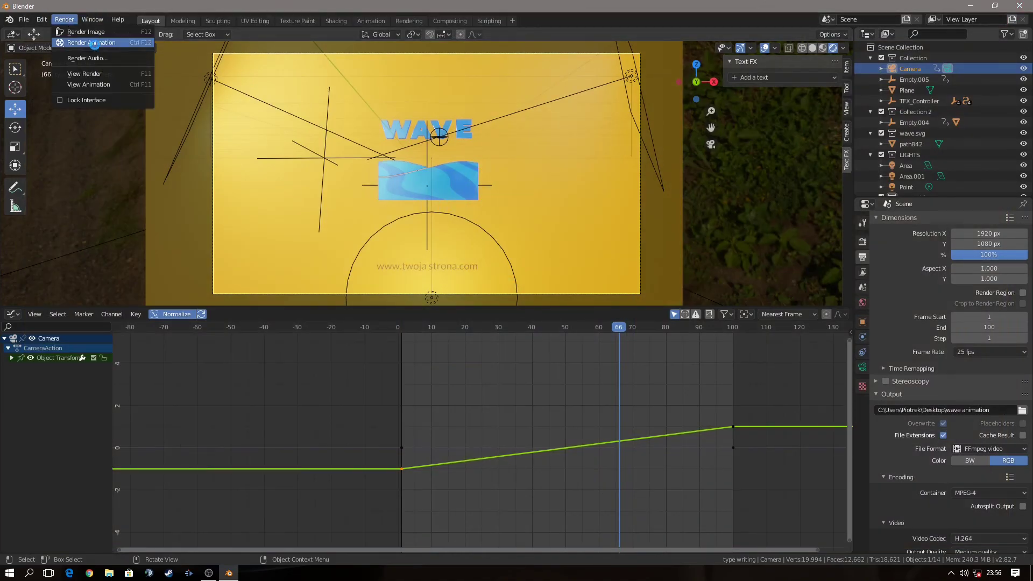
click(94, 45)
click(209, 573)
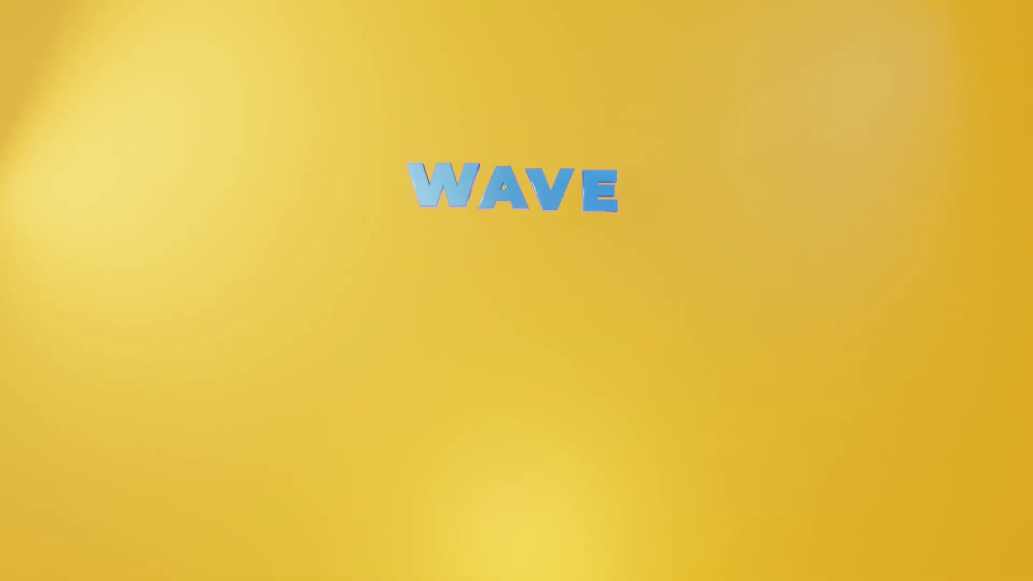